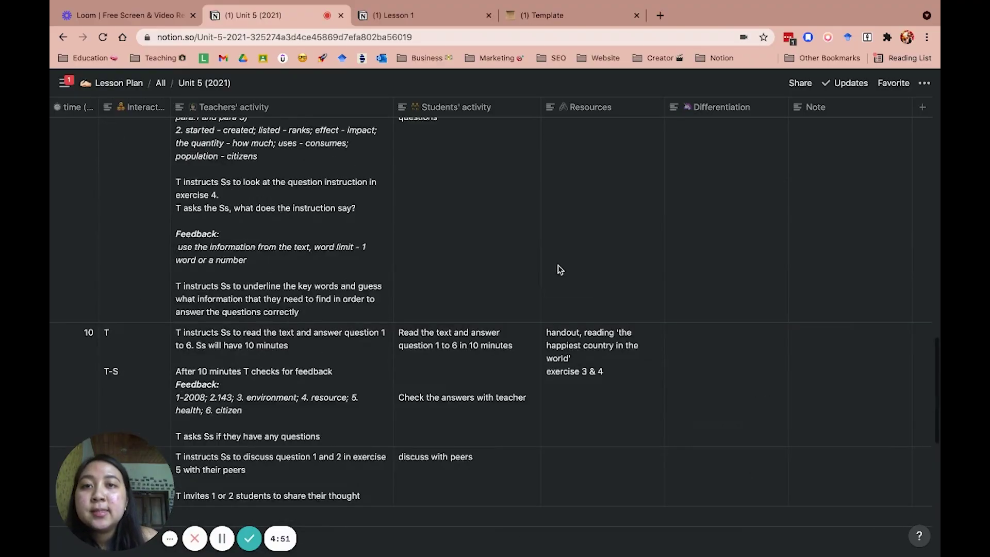
Step: Scroll up and down through the current page to review its content
scroll(559, 267, up, 15)
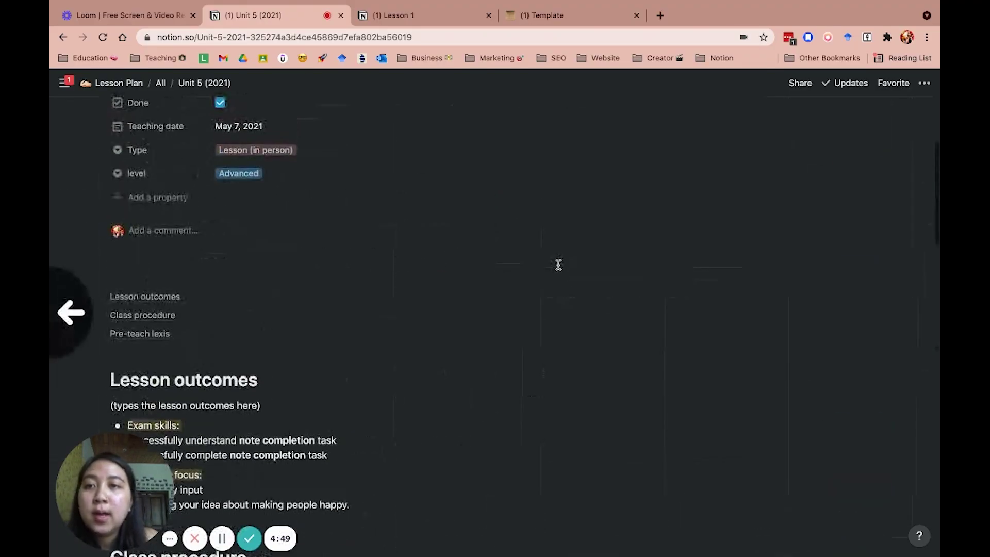
scroll(540, 370, up, 3)
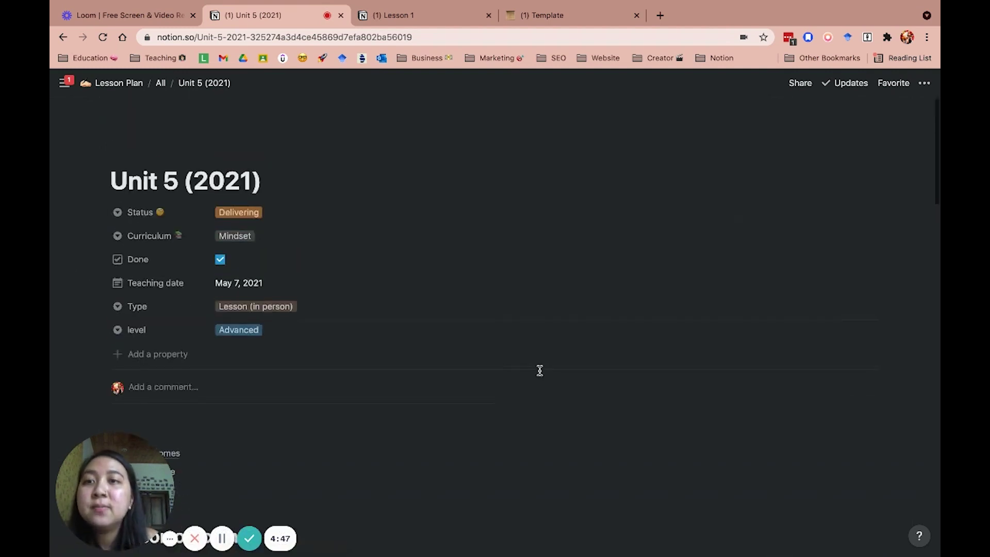
scroll(540, 370, down, 4)
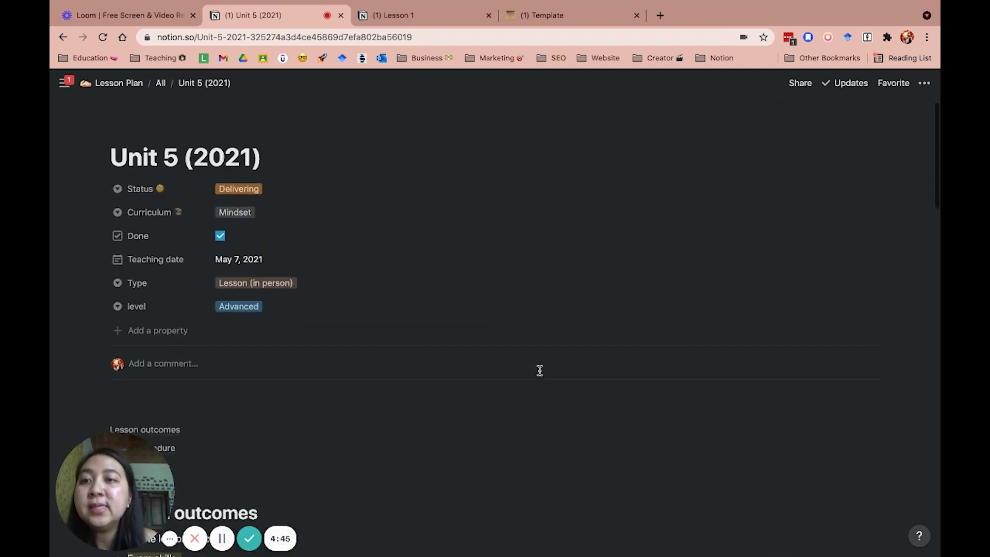
scroll(540, 370, up, 2)
scroll(539, 370, up, 1)
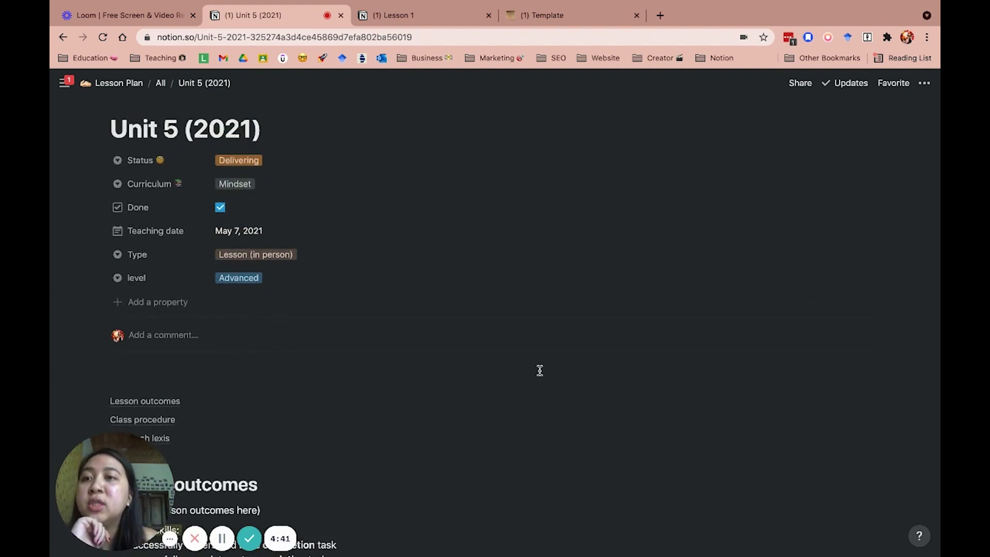
scroll(540, 370, down, 5)
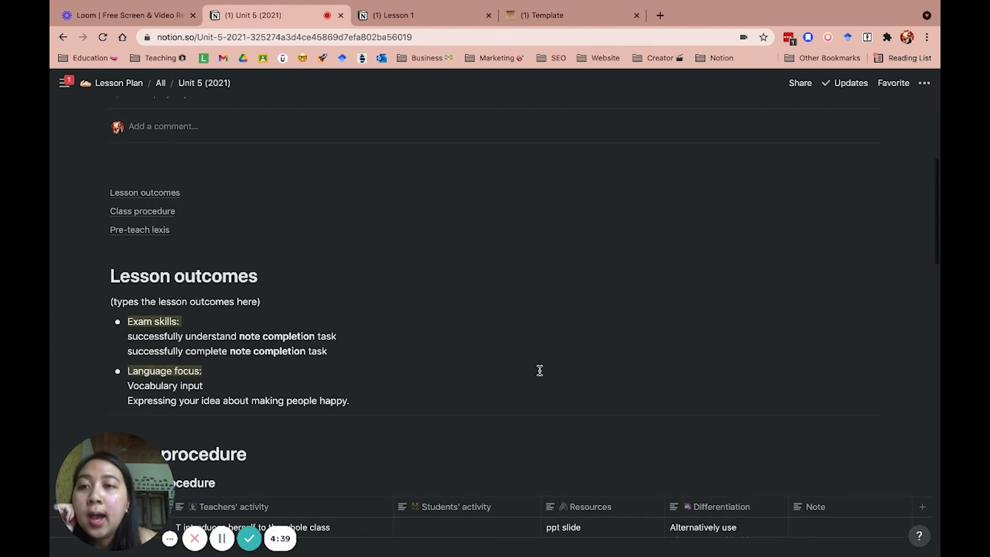
scroll(565, 305, down, 3)
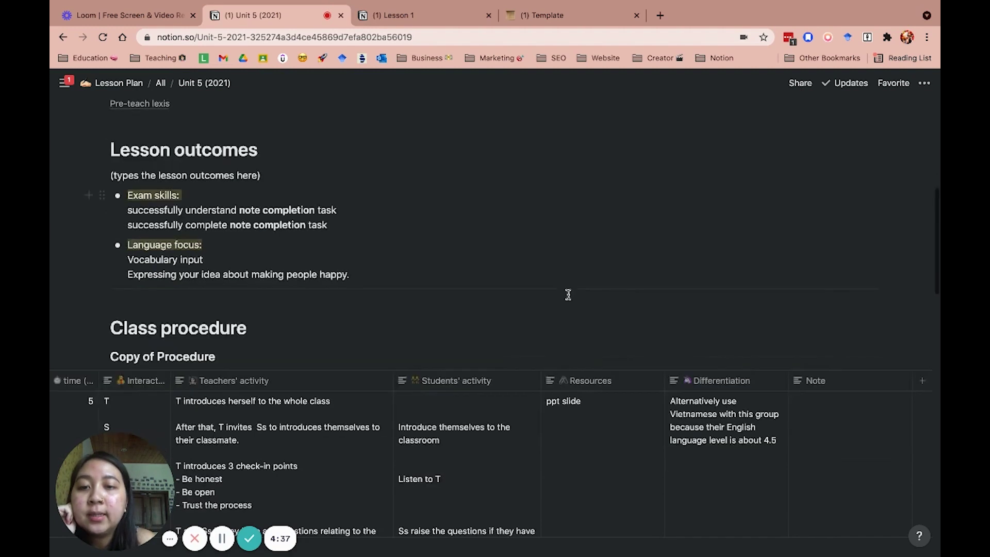
scroll(568, 294, up, 2)
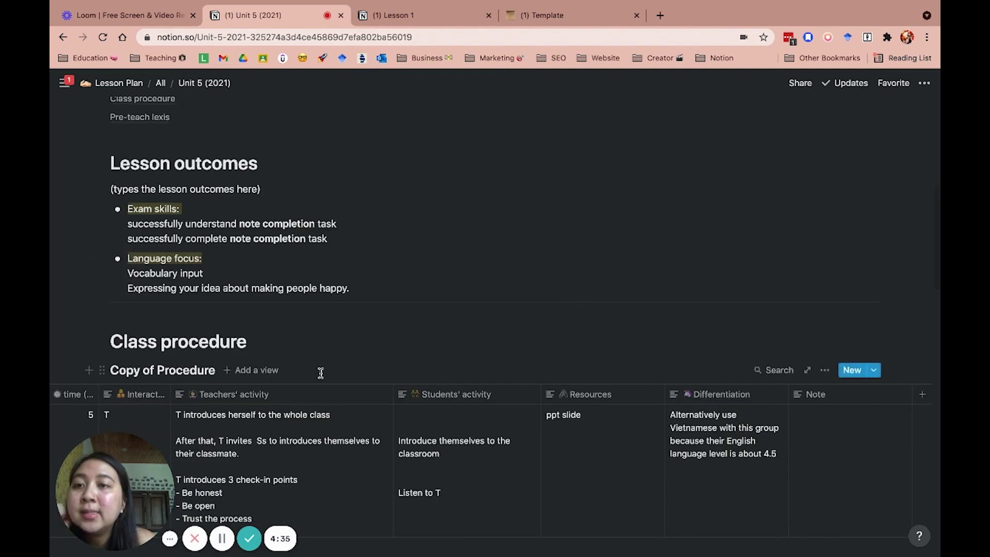
scroll(375, 366, down, 15)
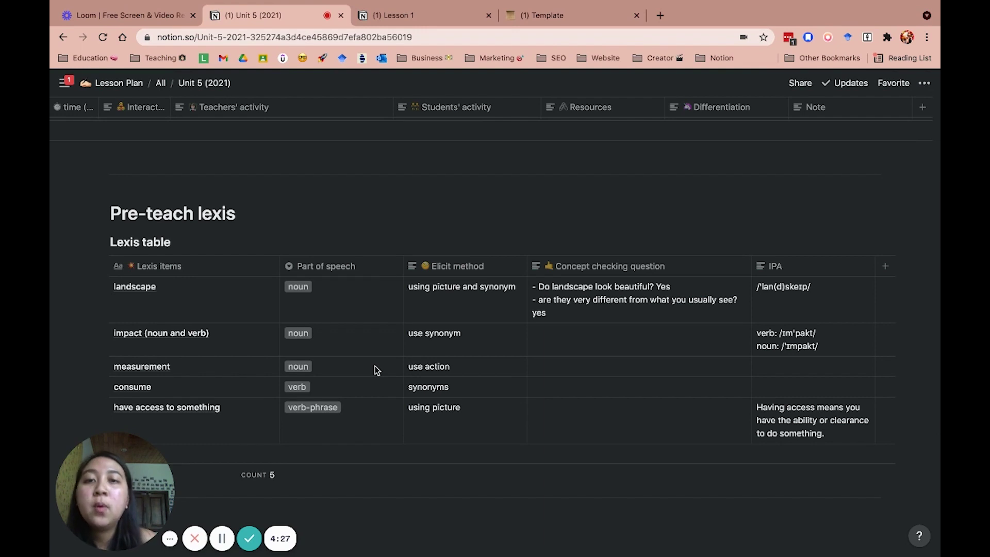
scroll(376, 370, down, 2)
scroll(376, 370, up, 10)
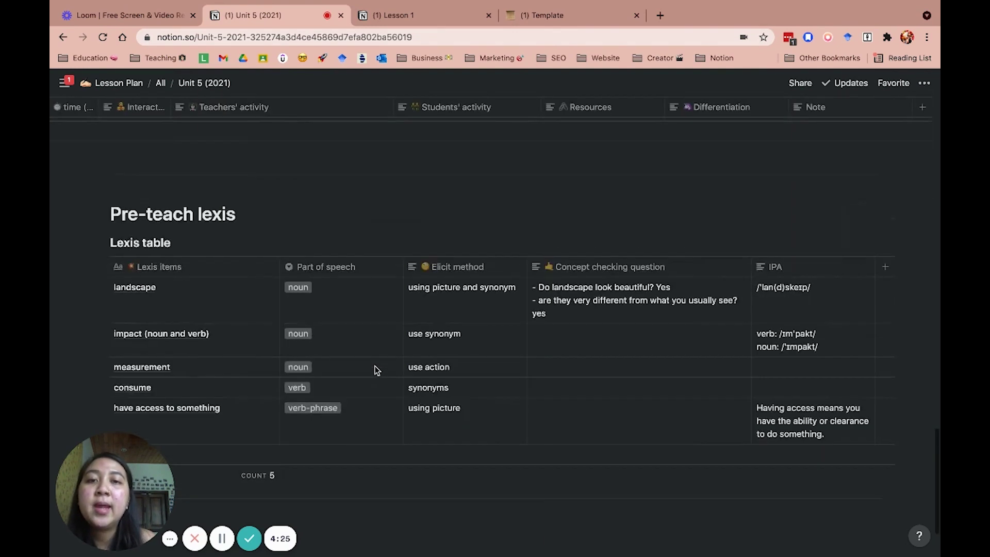
scroll(377, 371, up, 1)
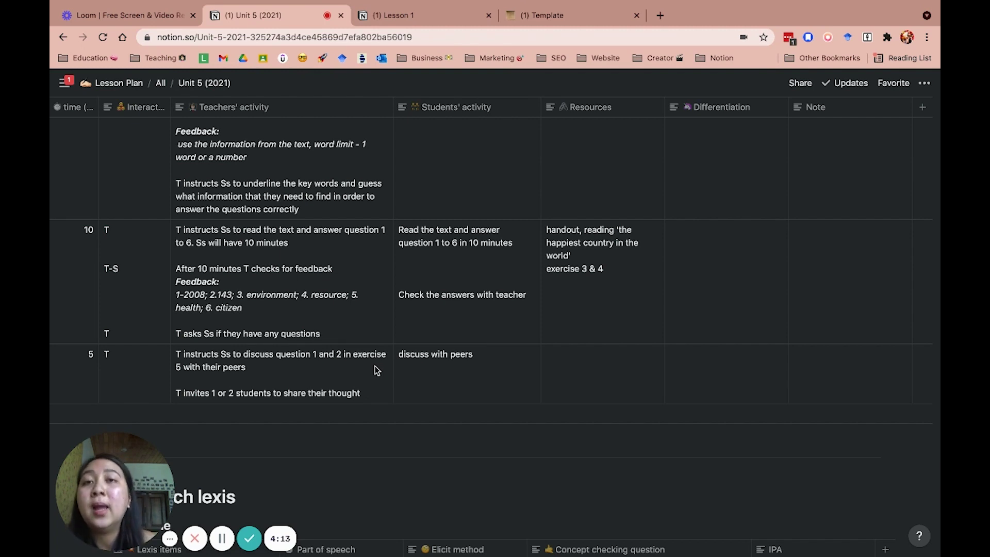
Step: Go to Lesson 1 and scroll through its empty tables down to the Test skills heading
click(384, 16)
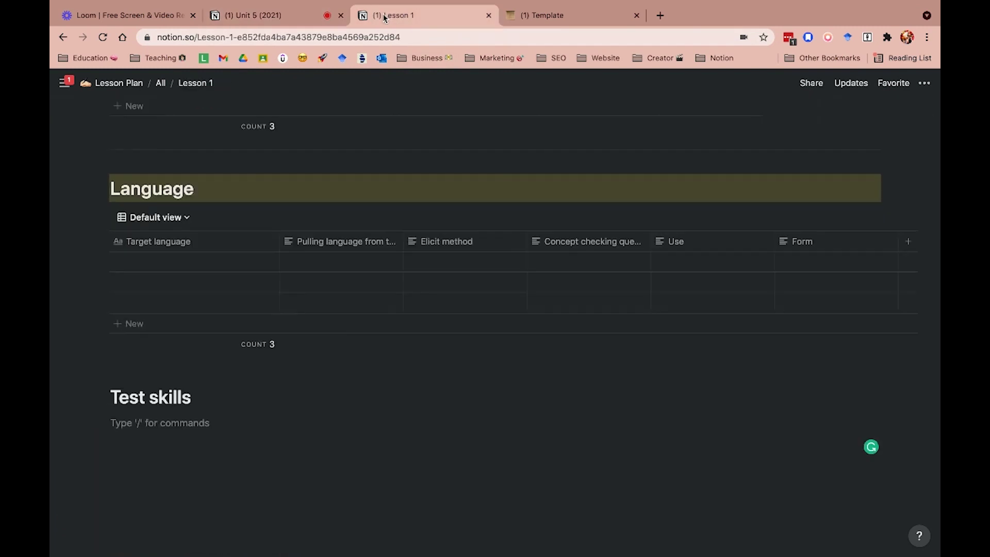
scroll(311, 369, up, 7)
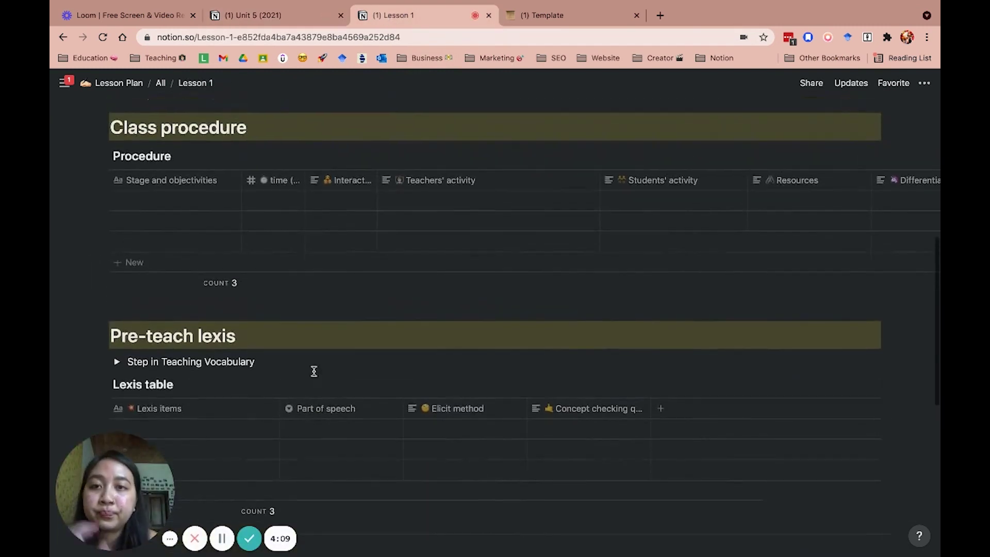
scroll(313, 371, up, 8)
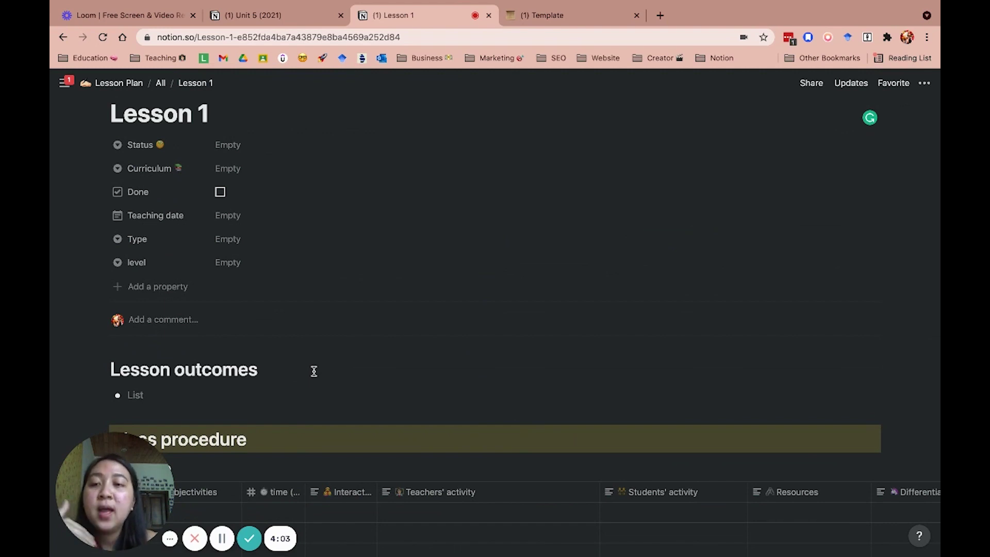
scroll(314, 371, down, 2)
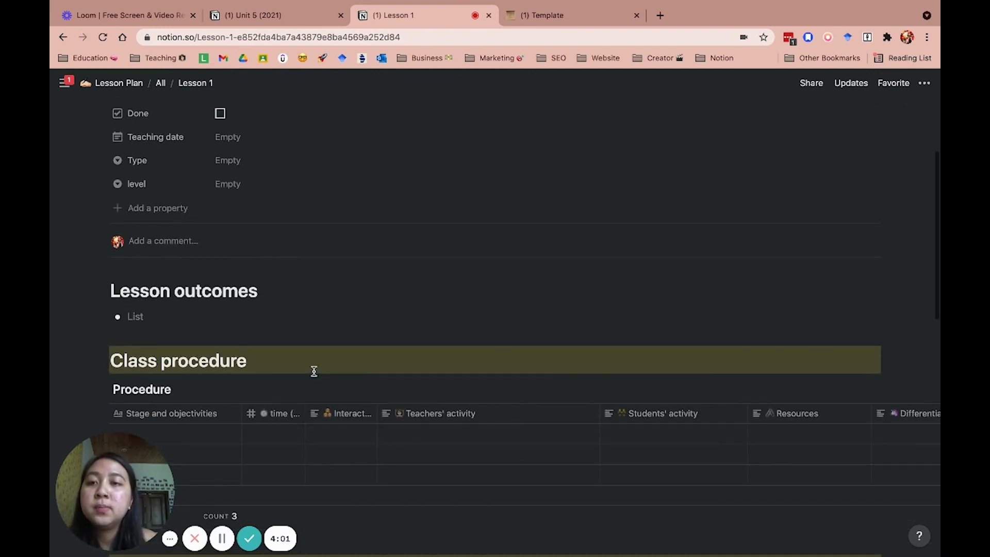
scroll(313, 371, down, 2)
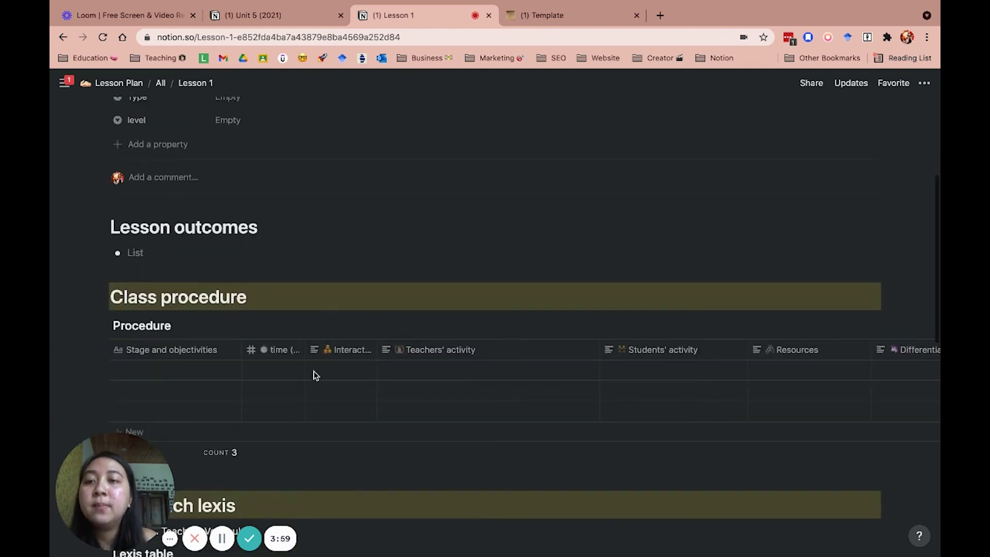
scroll(314, 371, down, 6)
scroll(314, 371, up, 5)
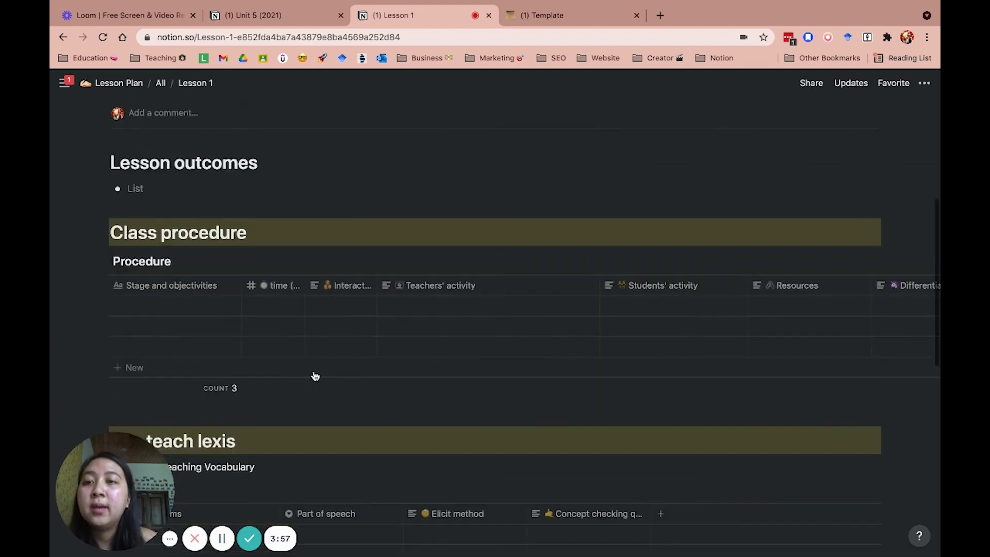
scroll(313, 375, down, 3)
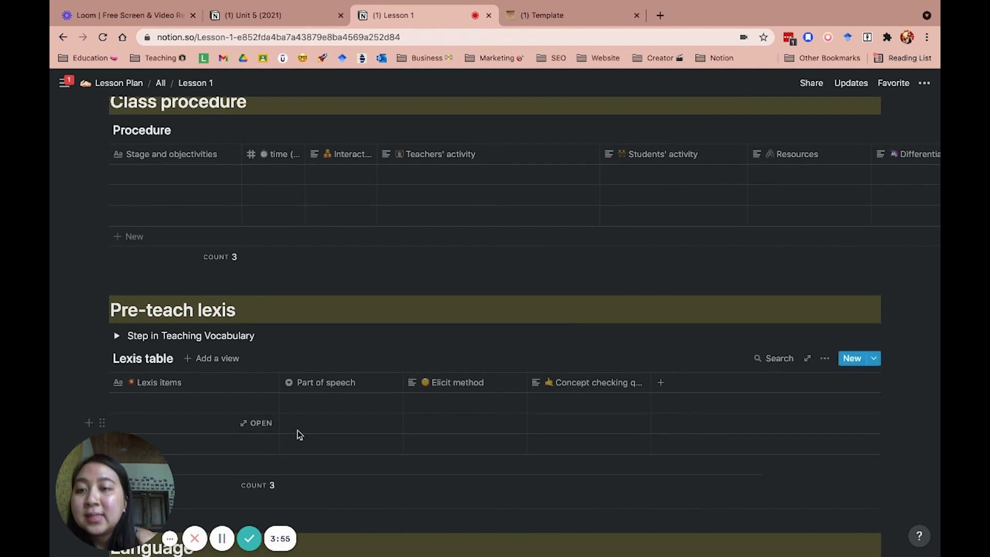
scroll(298, 432, down, 4)
scroll(298, 435, down, 3)
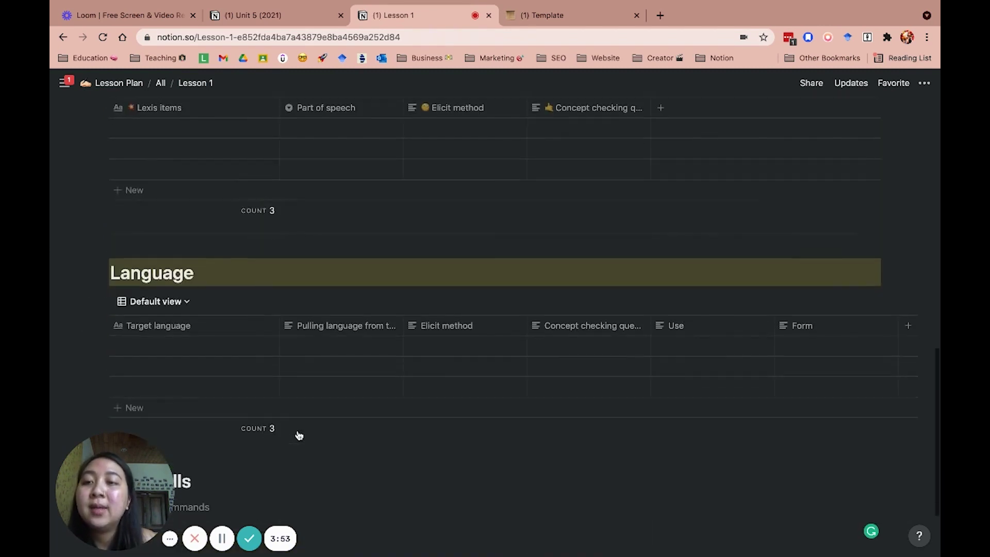
scroll(298, 433, down, 3)
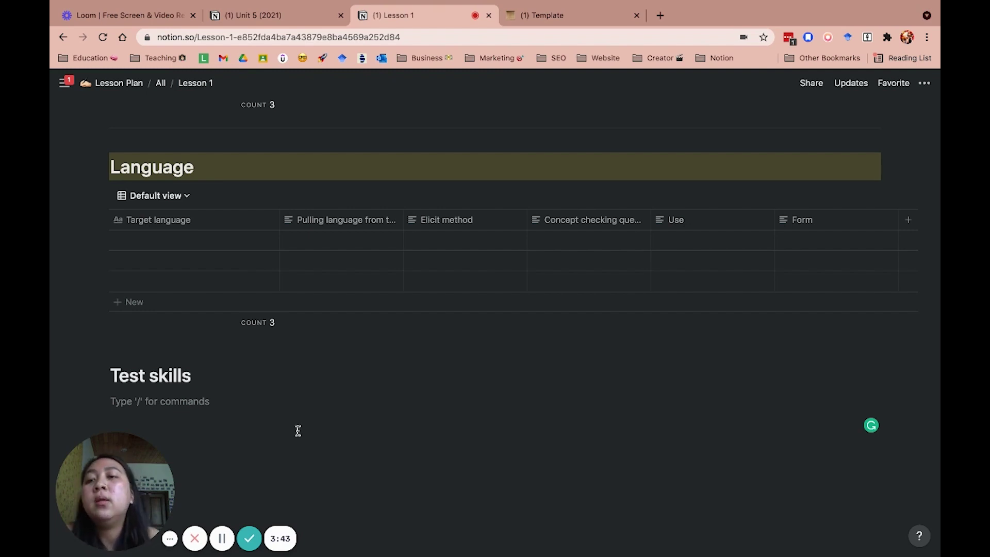
drag(193, 376, 114, 380)
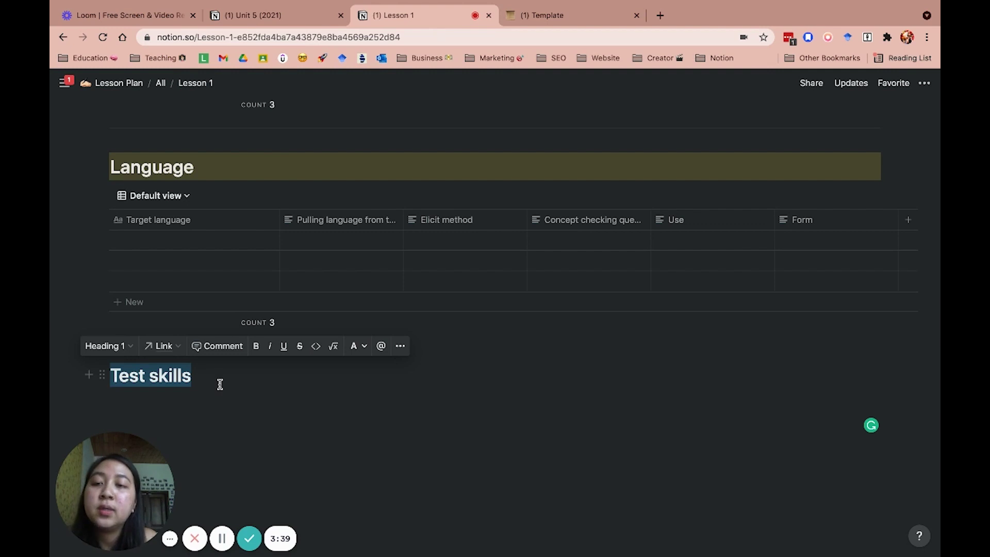
click(218, 382)
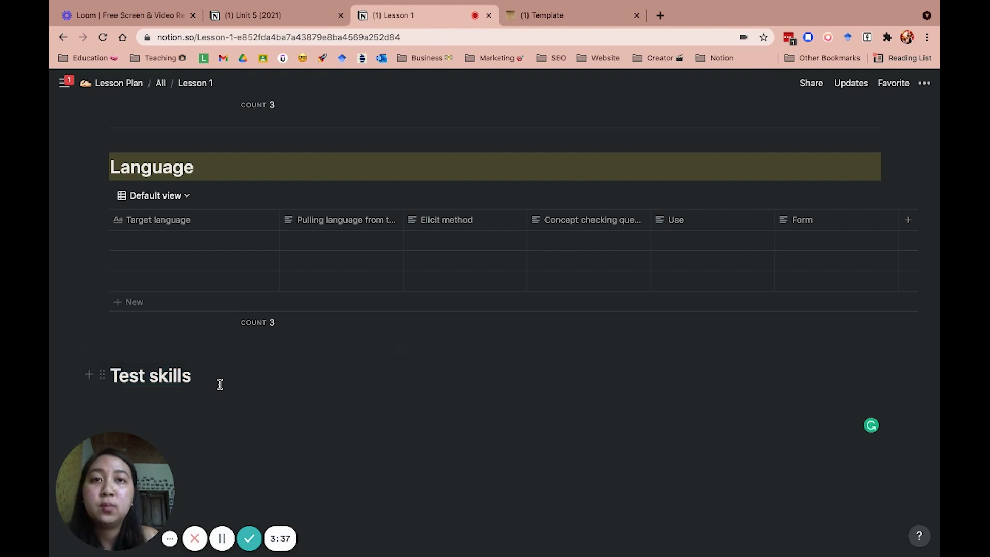
Step: Create a blank sub-page titled 'Lesson template' inside the Template page using /page
click(533, 17)
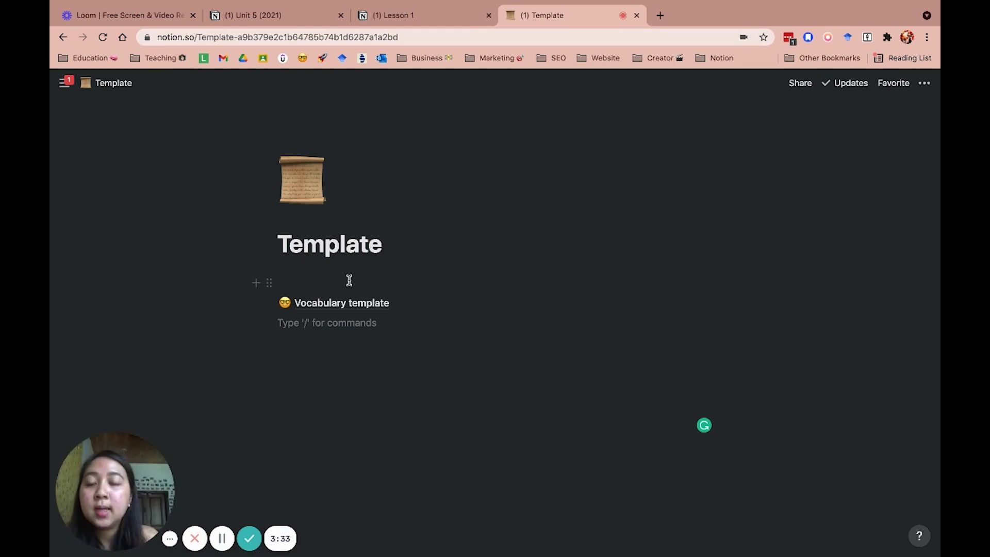
text(/page)
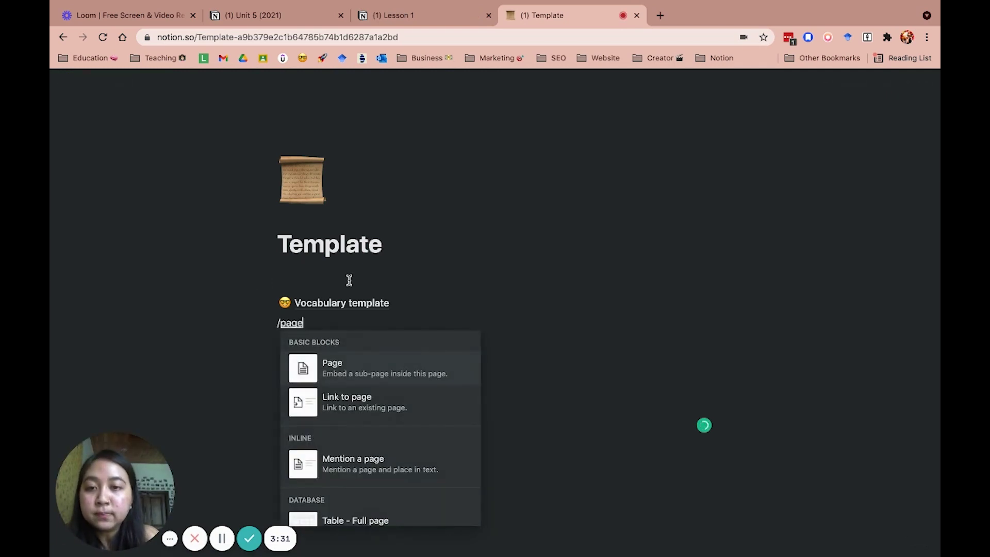
click(320, 368)
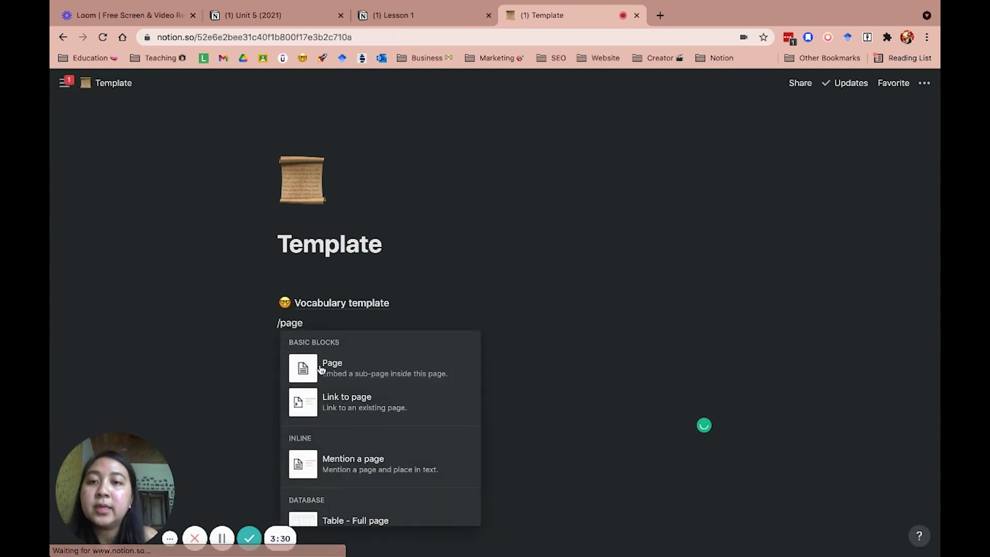
text(L)
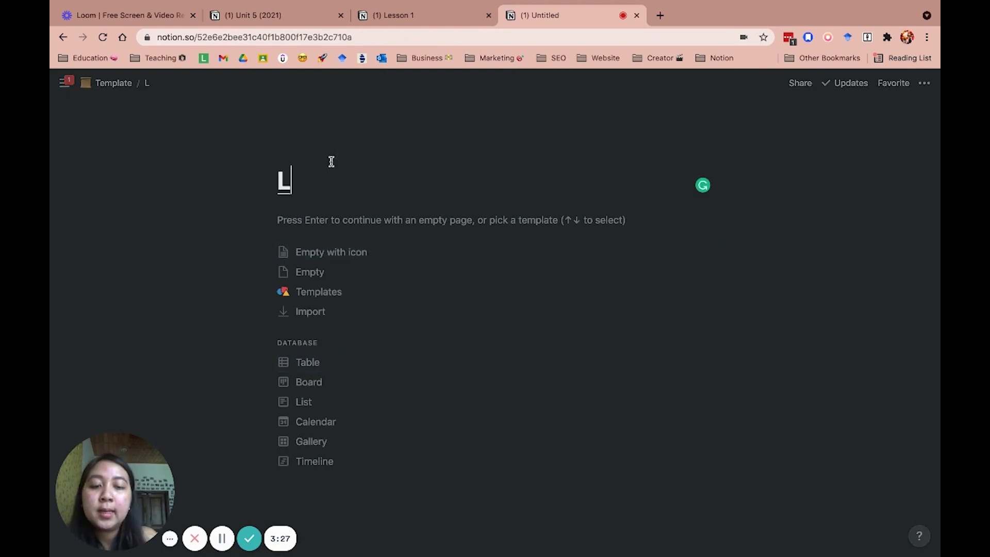
text(ésson temp)
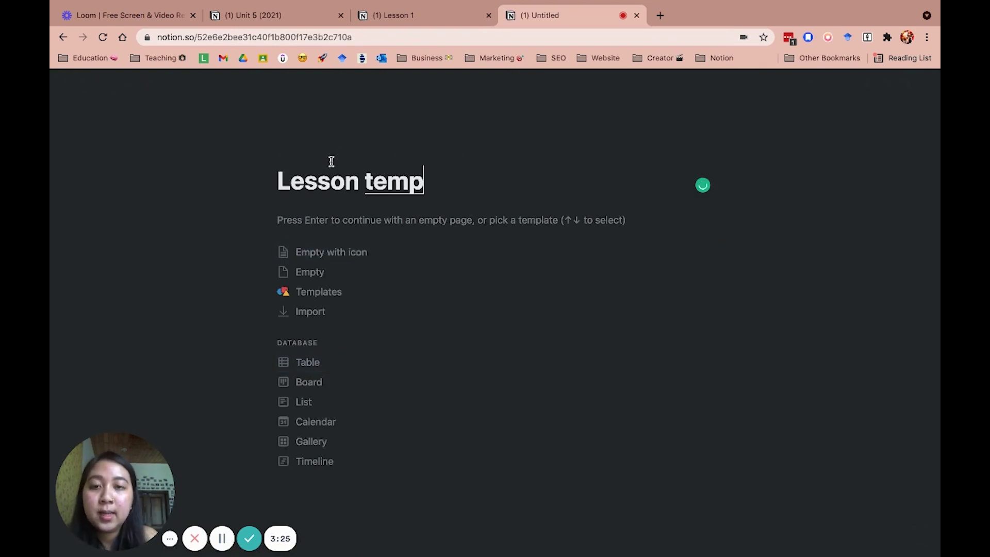
text(late)
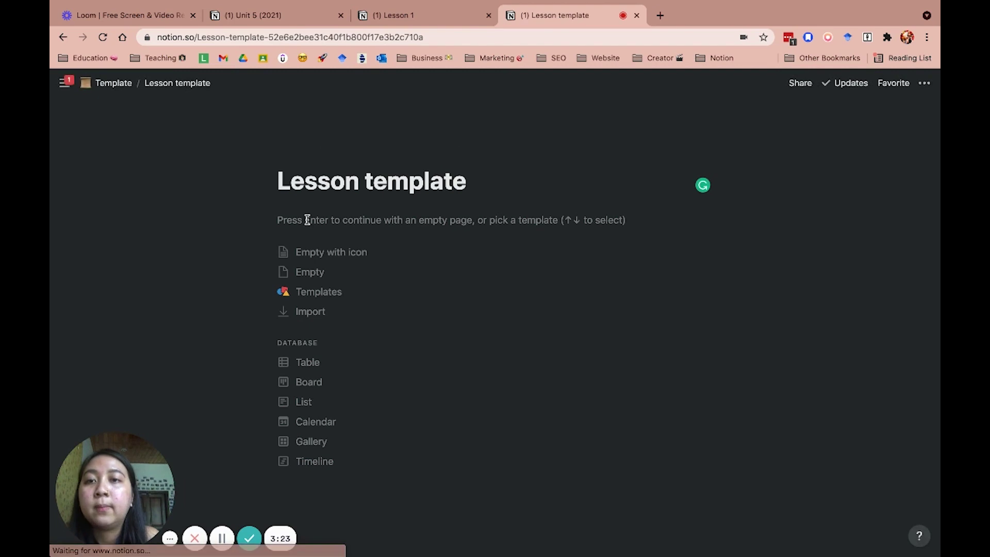
click(307, 220)
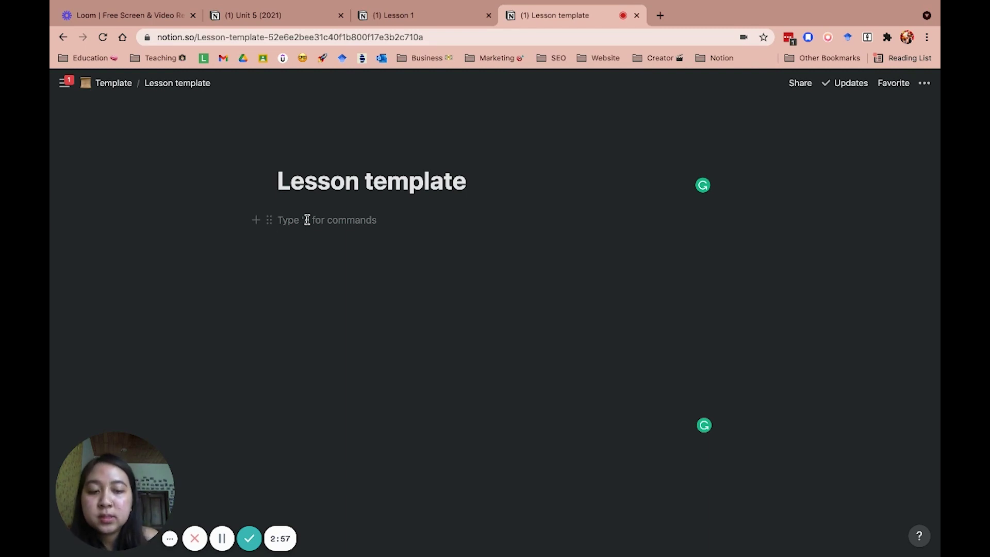
Step: Start a numbered list with the question 'what are my goals for this lesson?'
text(/)
key(BackSpace)
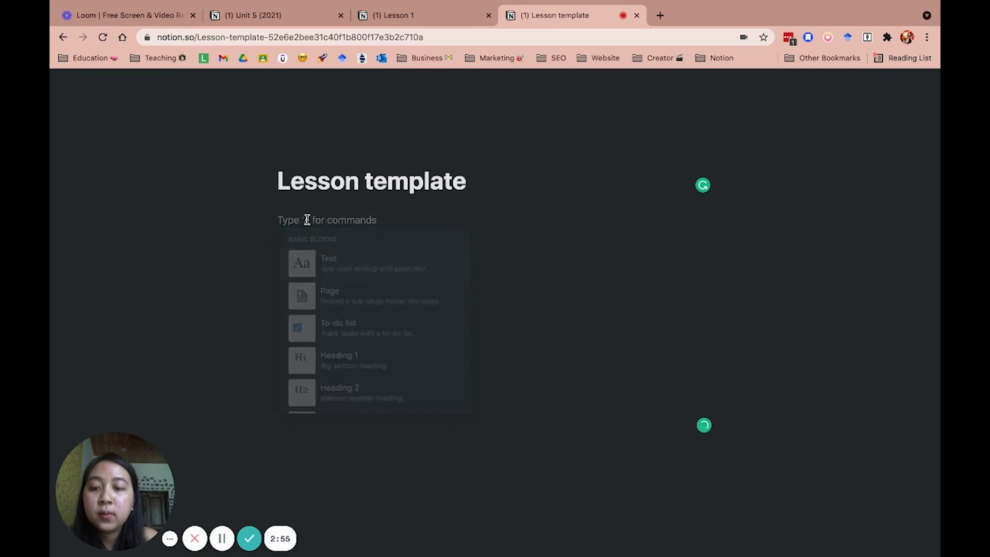
text(1.)
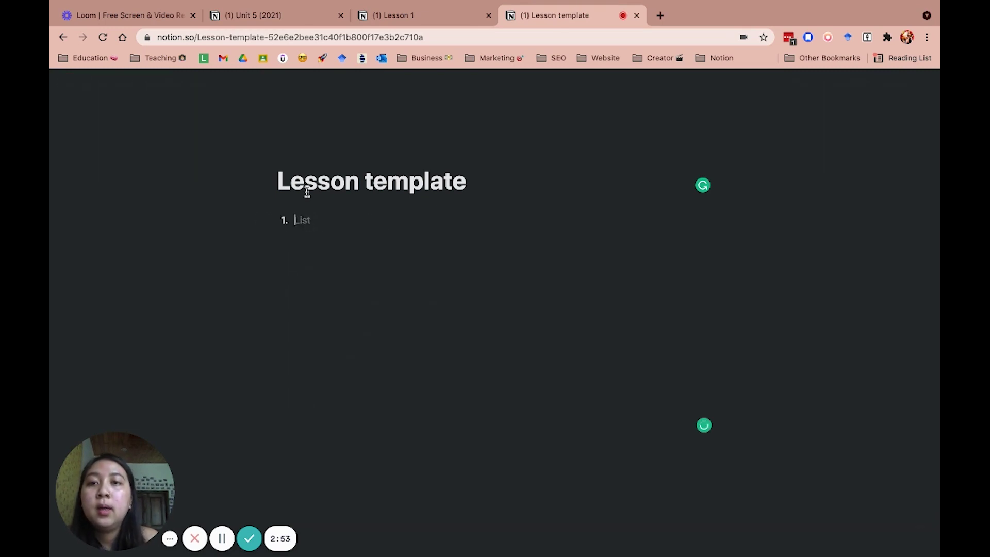
click(723, 6)
click(789, 19)
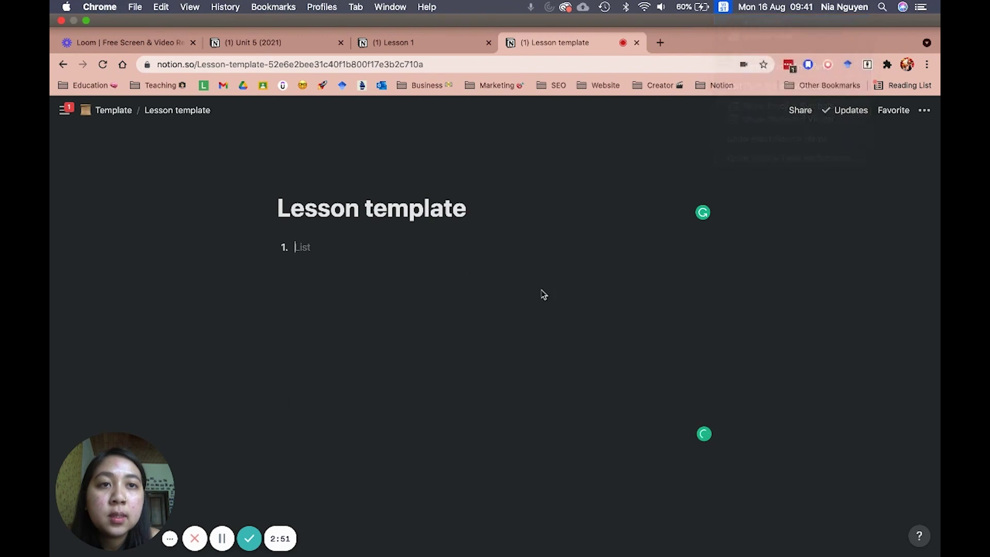
text(what are)
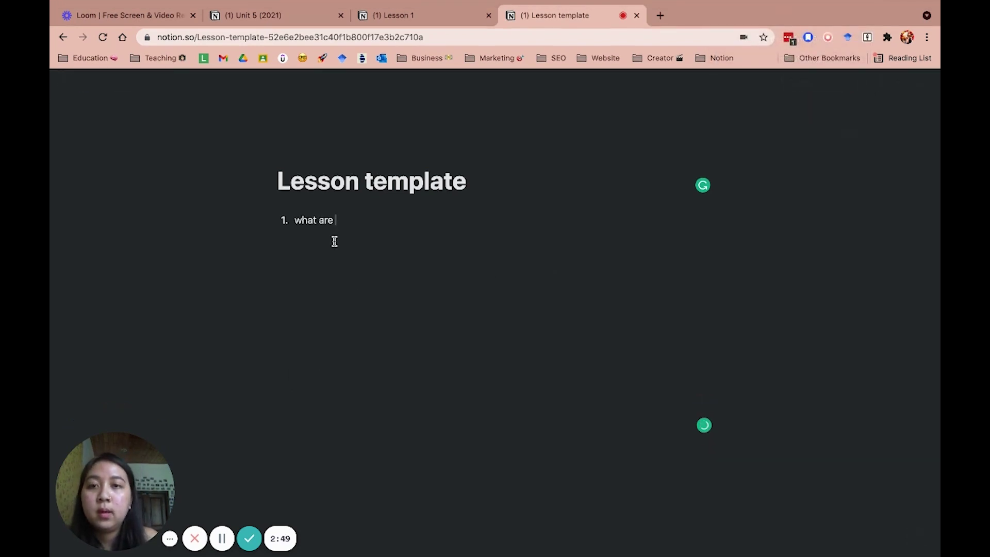
text(my f)
key(BackSpace)
text(goals )
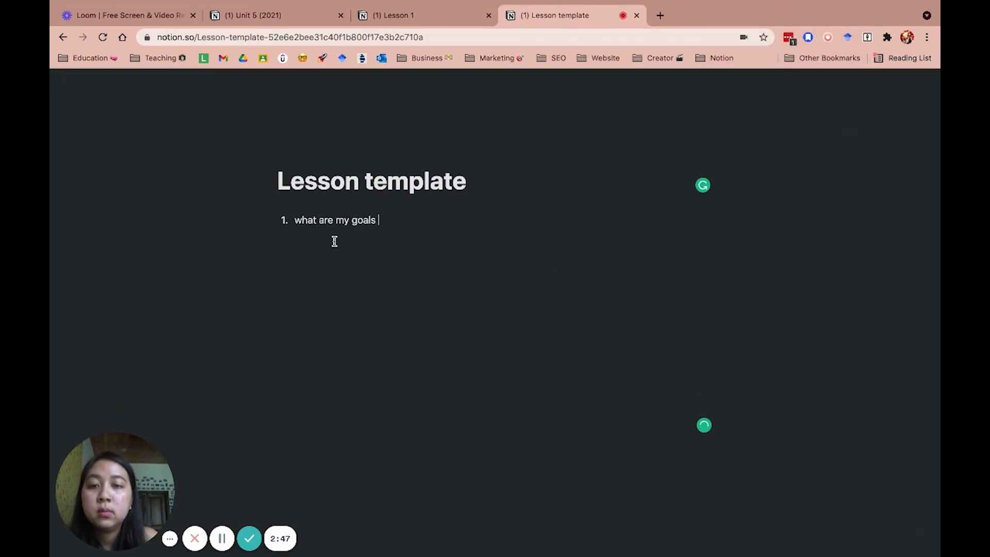
text(for this lesson)
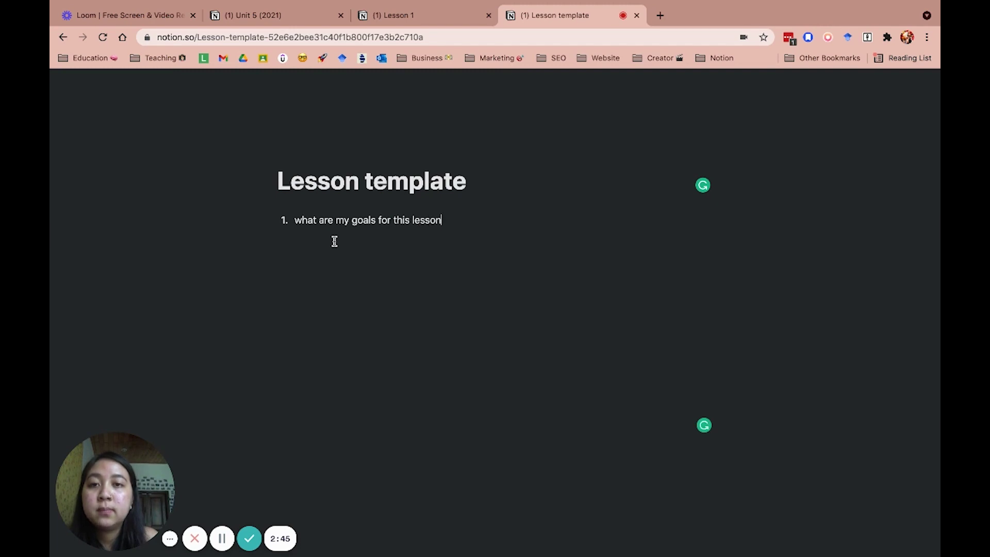
text(?)
Step: Add a second numbered item 'What is my procedure?'
key(Return)
text(Whis)
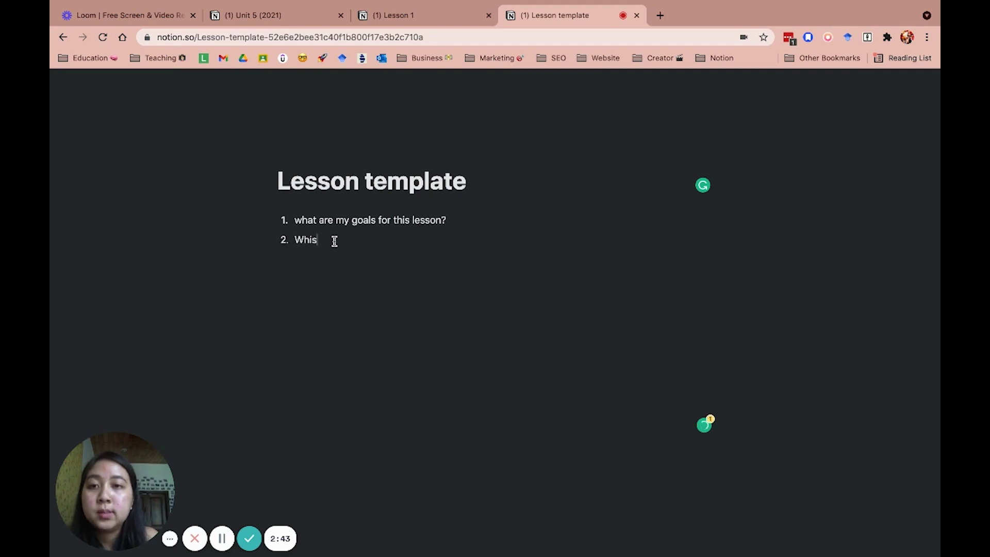
key(BackSpace)
text(ch step)
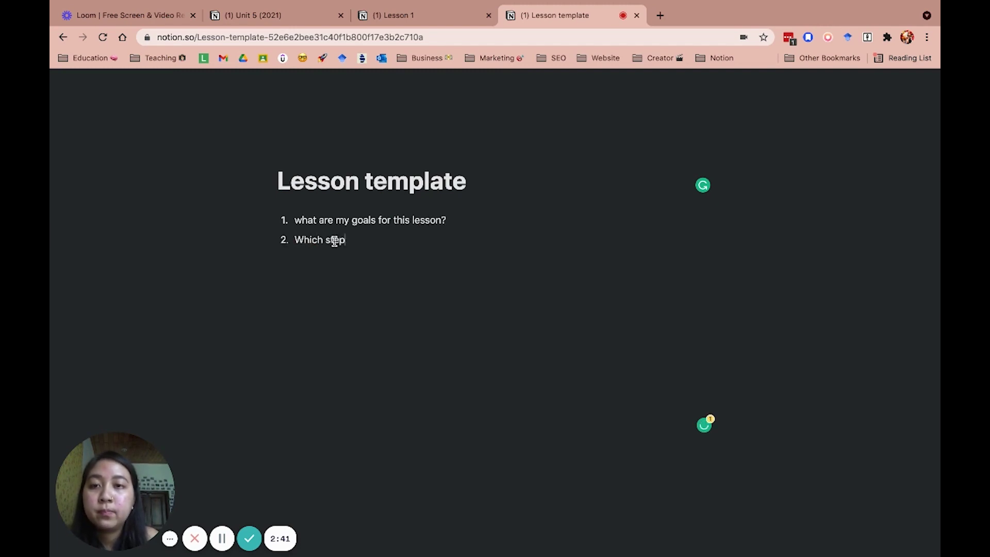
key(BackSpace)
key(BackSpace)
key(BackSpace)
key(BackSpace)
key(BackSpace)
key(BackSpace)
key(BackSpace)
key(BackSpace)
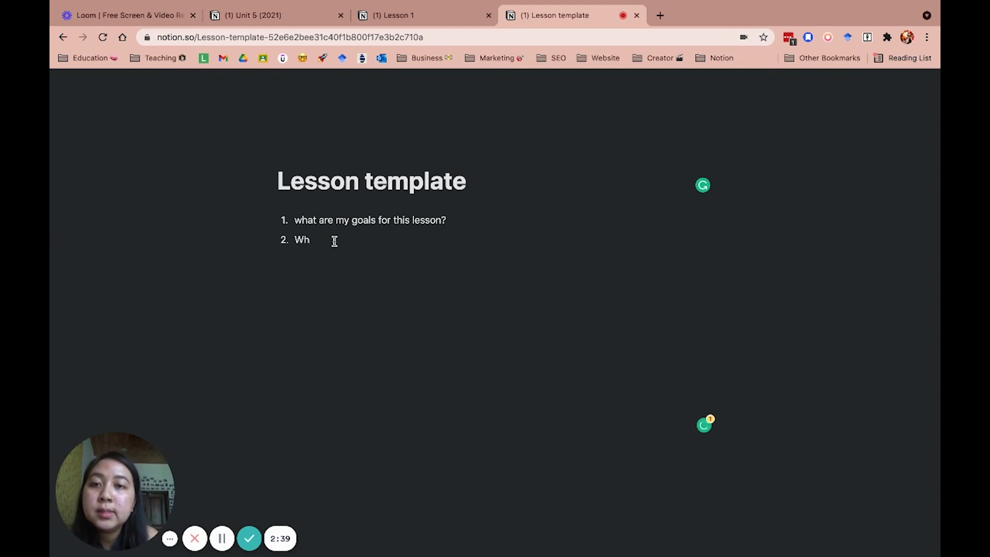
text(at is my pr)
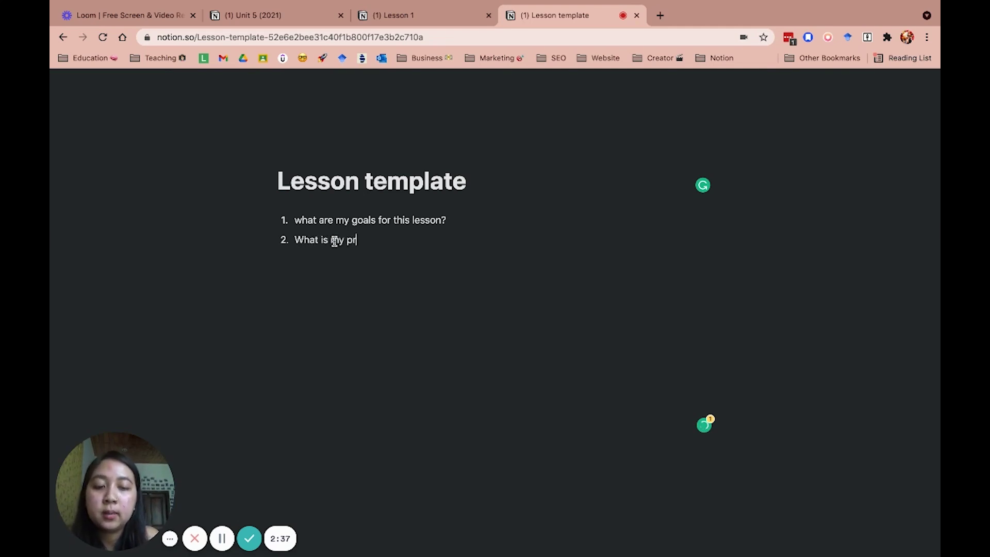
text(ocedure?)
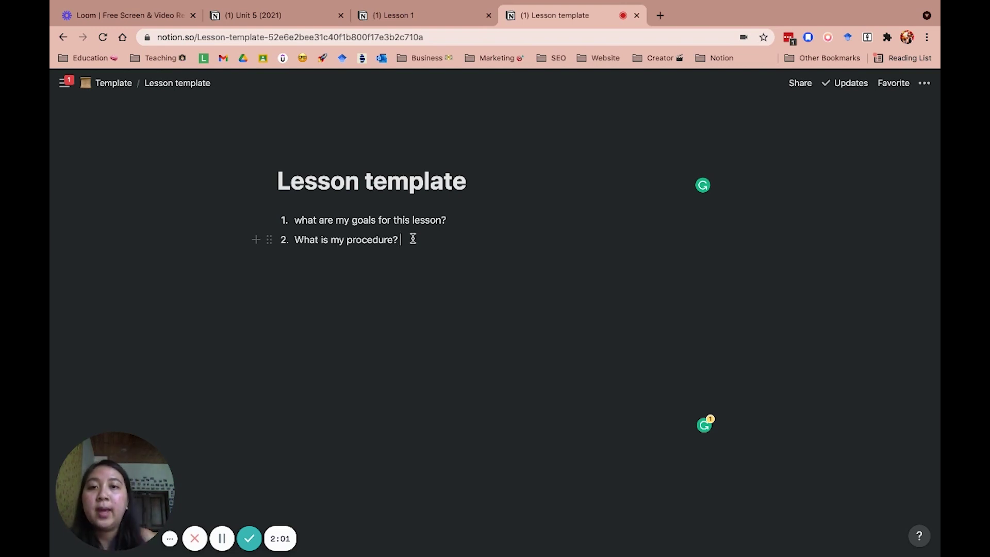
Step: Below the list, start a Heading 1 reading 'Lesson Outcome'
key(Return)
key(BackSpace)
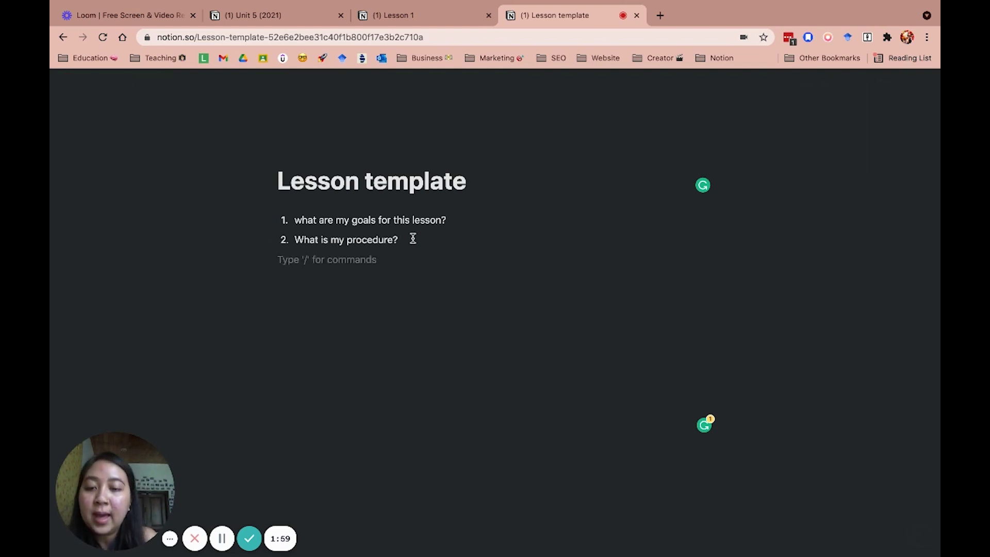
text(# )
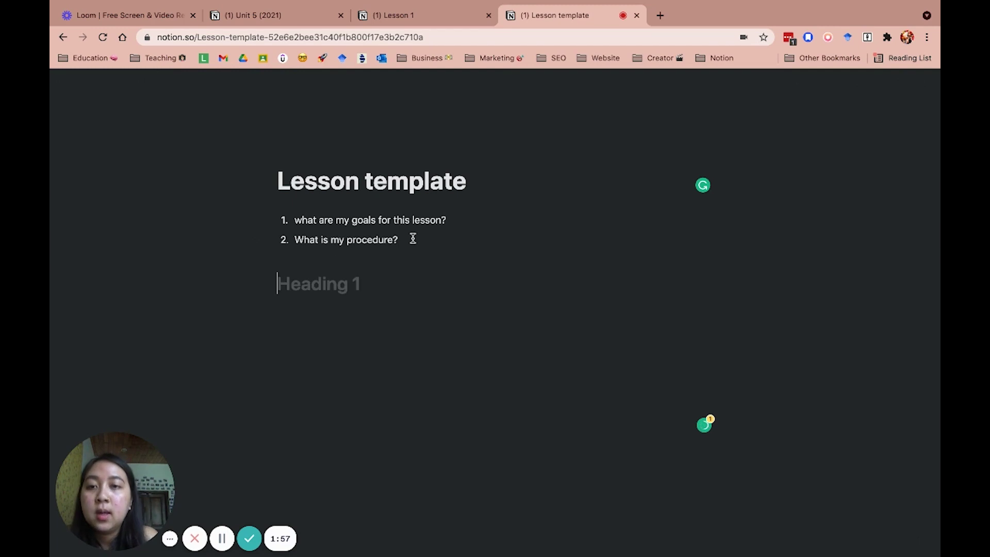
text(Lesson)
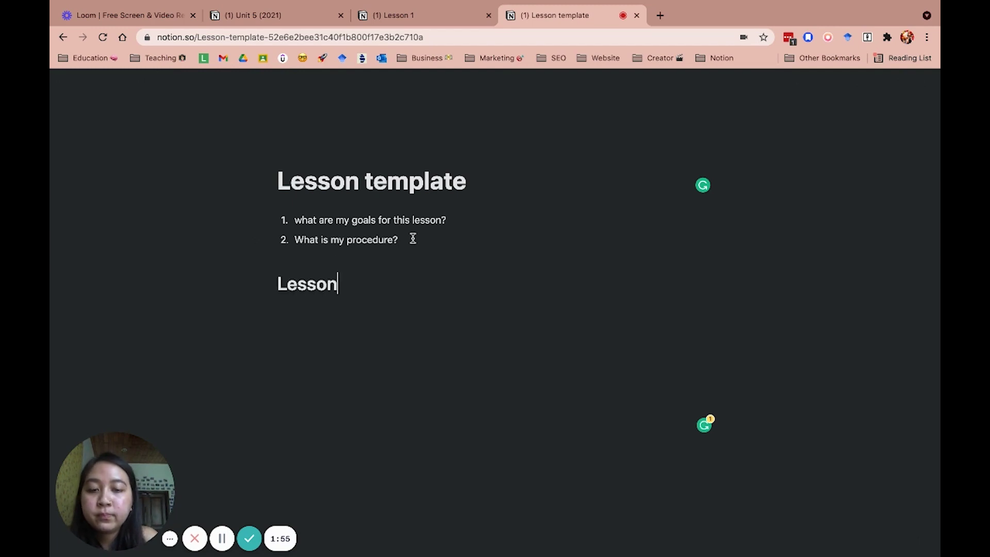
text( Outcome)
Step: Add a 'Lesson's Procedure' Heading 1 below Lesson Outcome
key(Return)
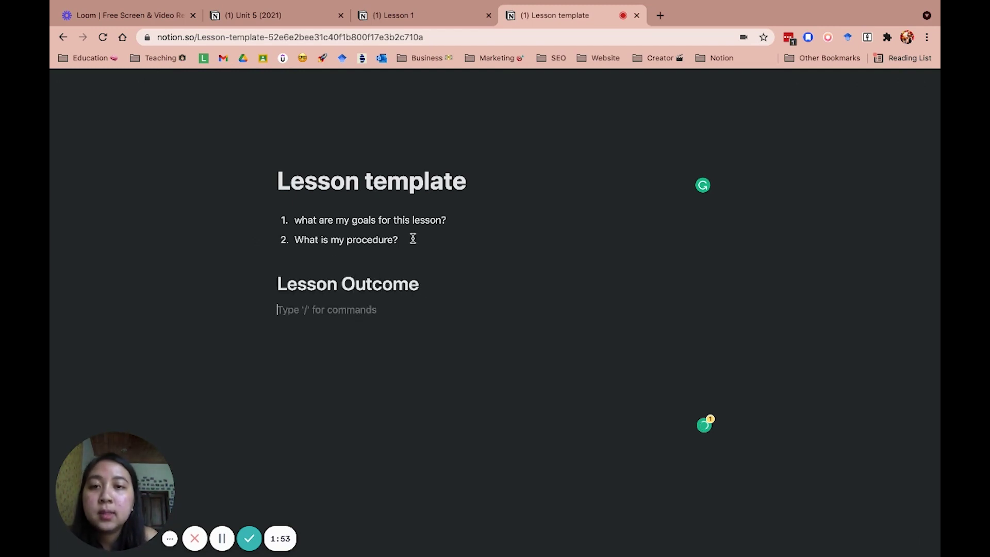
text(Clsd)
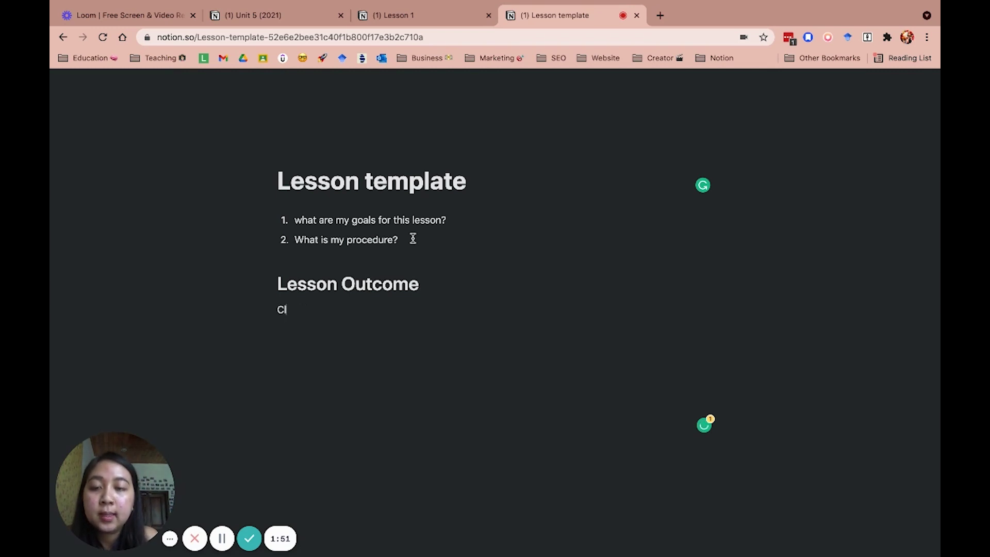
key(BackSpace)
key(BackSpace)
key(BackSpace)
key(BackSpace)
text(# Lesson)
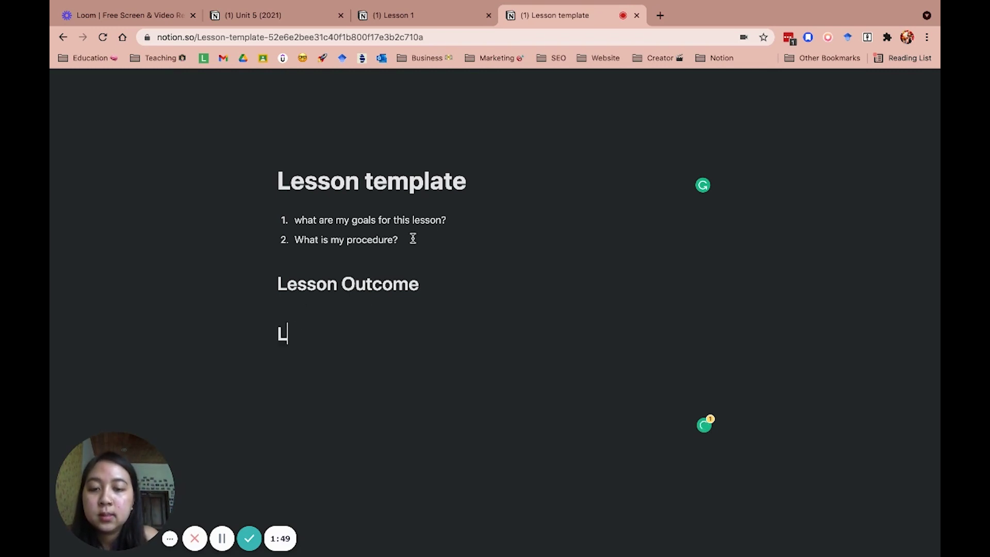
text('s Prc)
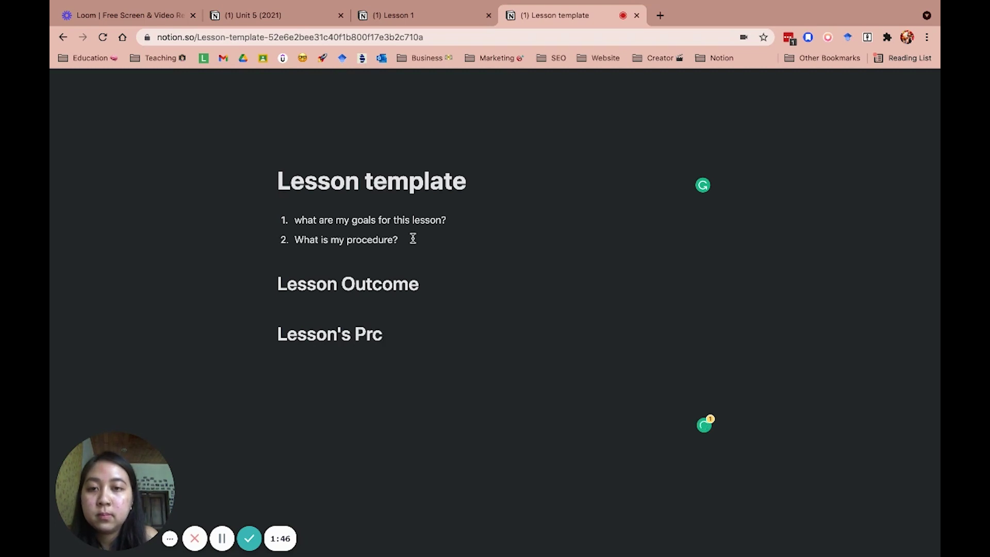
key(BackSpace)
text(ocedure)
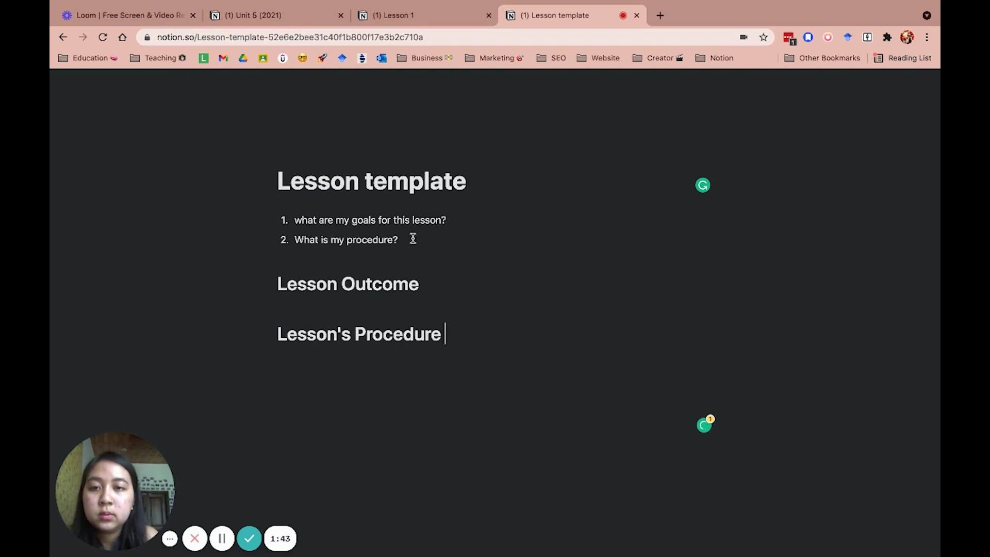
Step: Add 'Language' and 'Test skills' Heading 1 blocks, with a blank line between them
key(Return)
text(#)
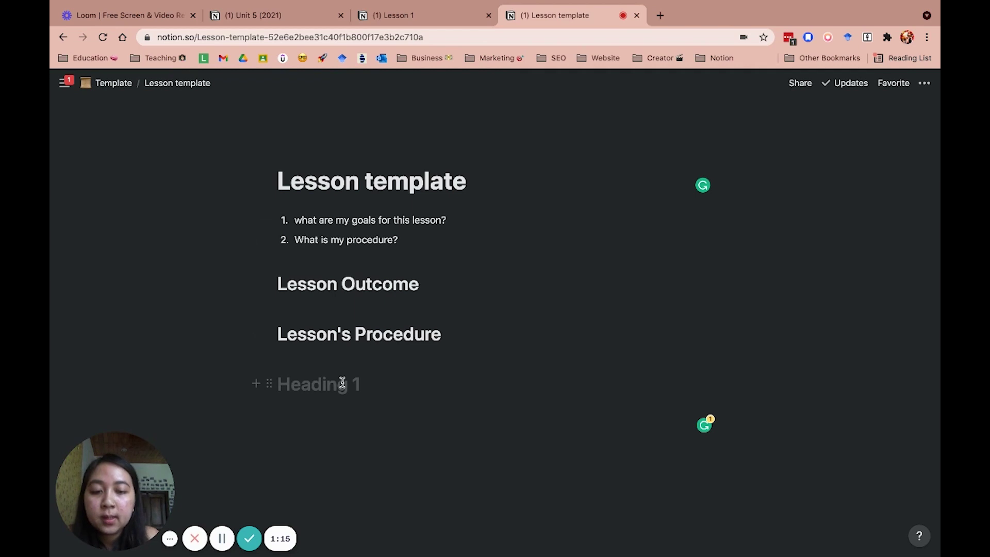
text(Language)
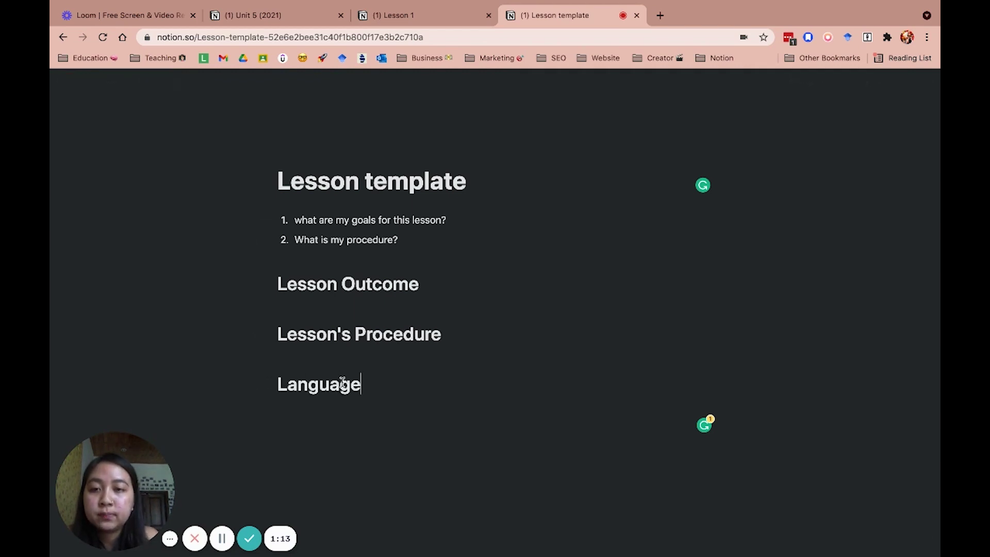
key(Return)
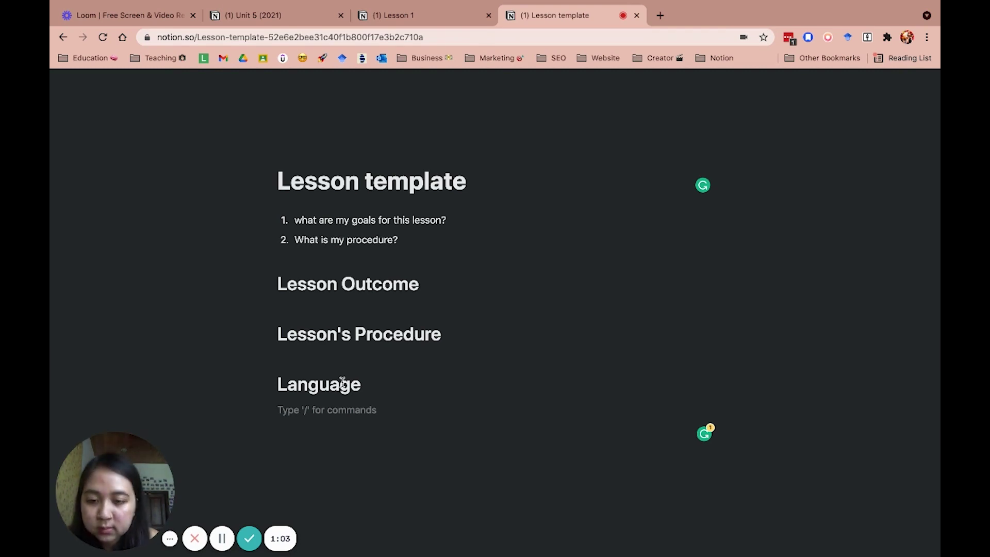
key(Return)
text(# )
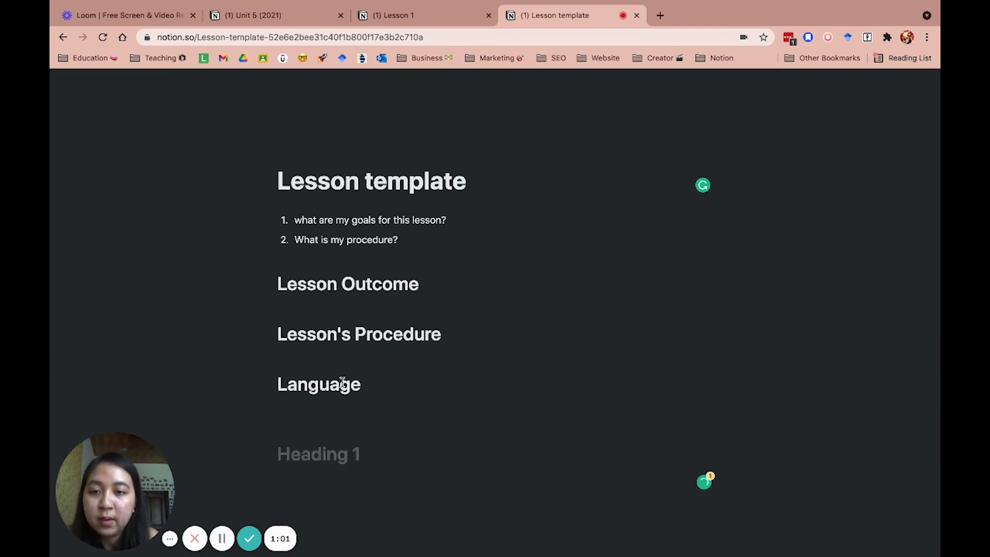
text(Tes)
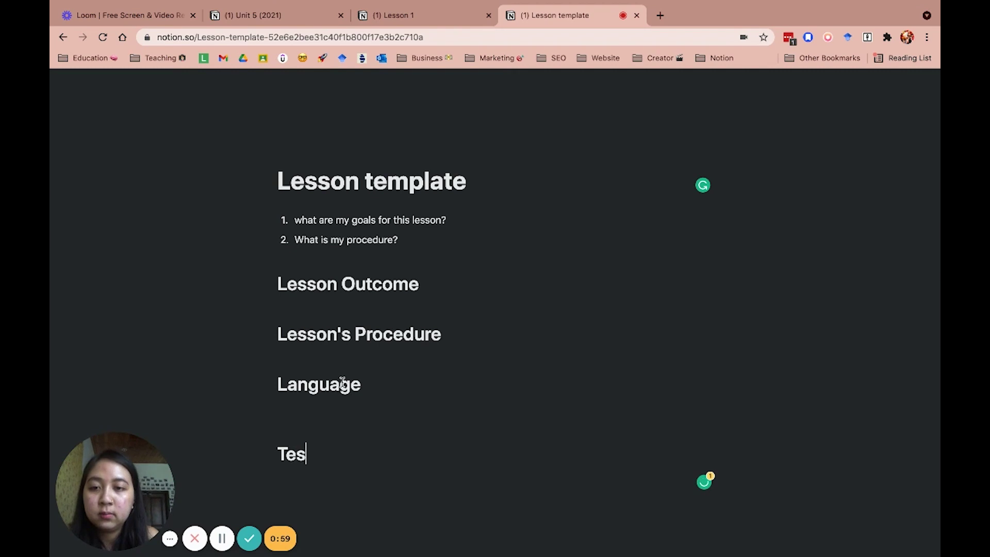
text(t ski)
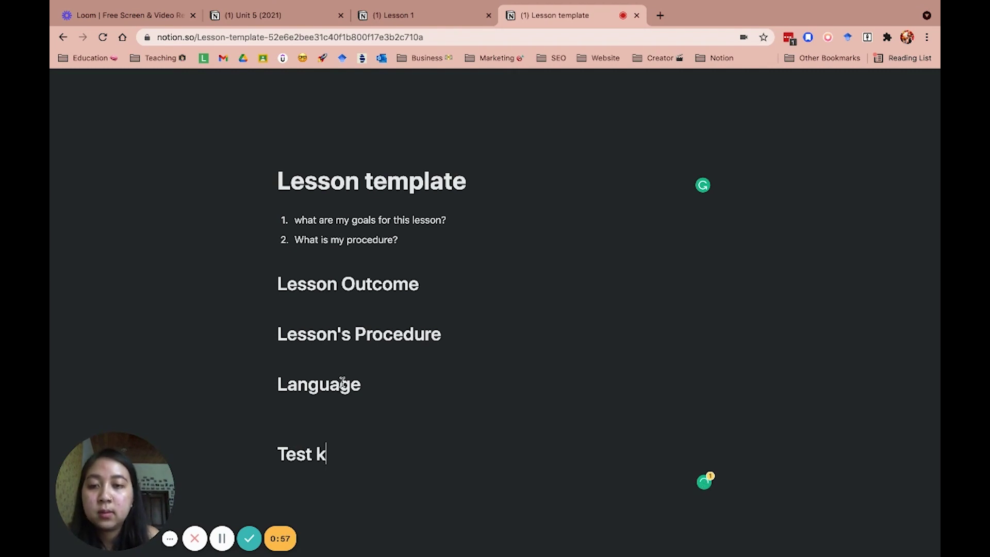
text(lls)
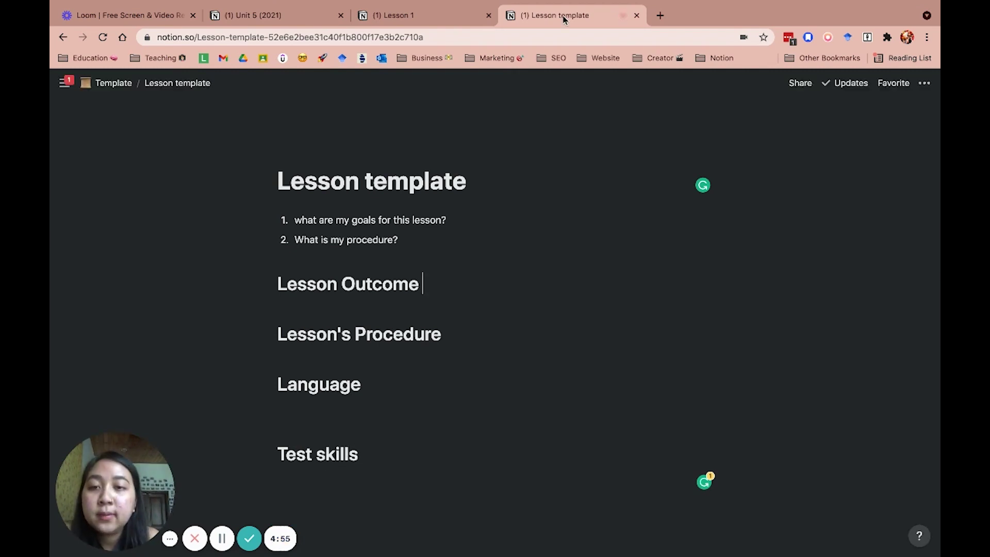
Step: Make the heading 'Lesson Outcomes' and add an 'outcome 1' bullet beneath it
text(s:)
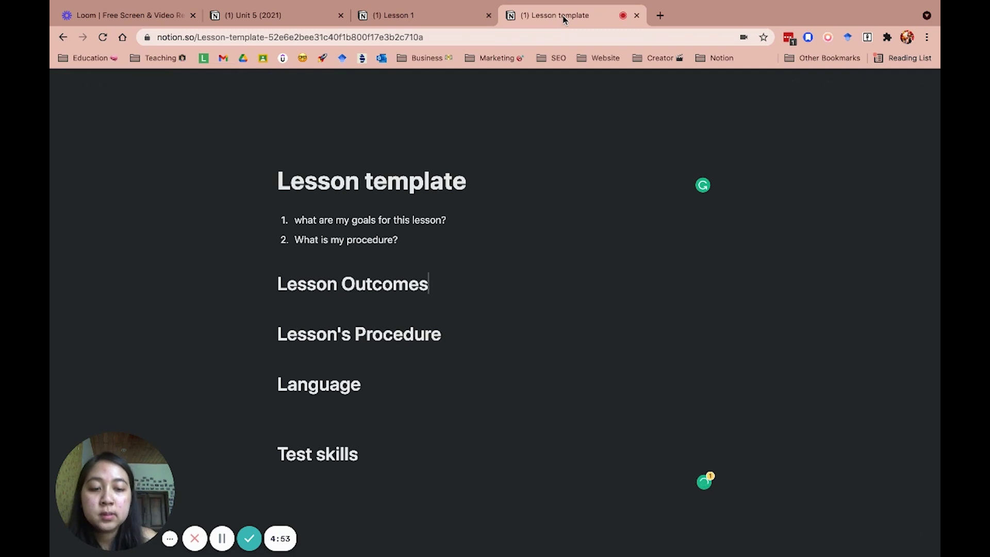
key(Return)
key(BackSpace)
key(BackSpace)
key(Return)
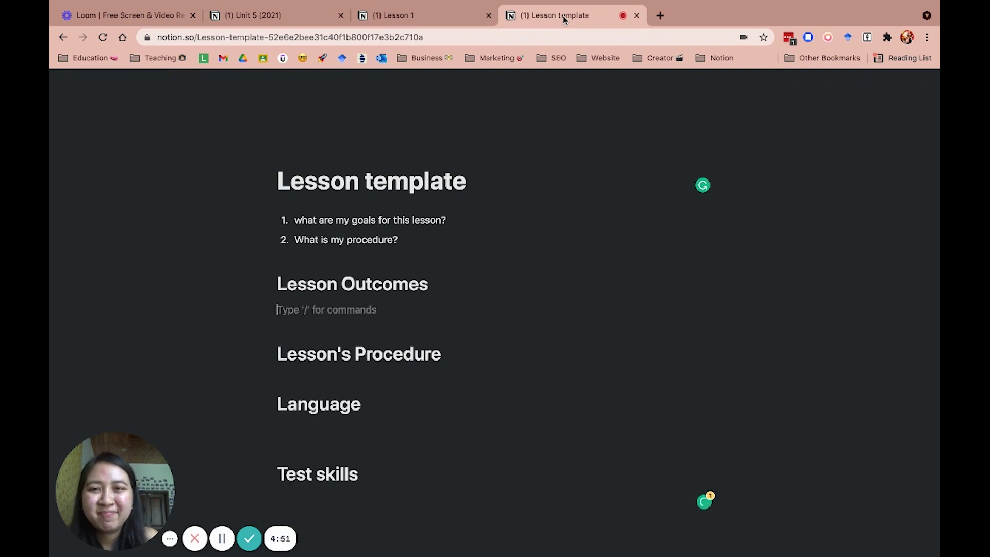
text(- )
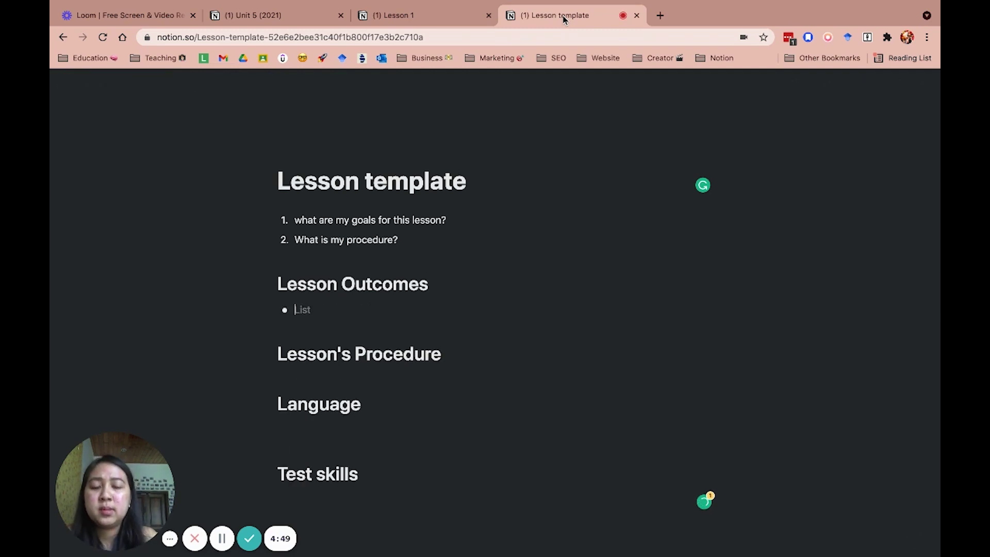
text(outcom)
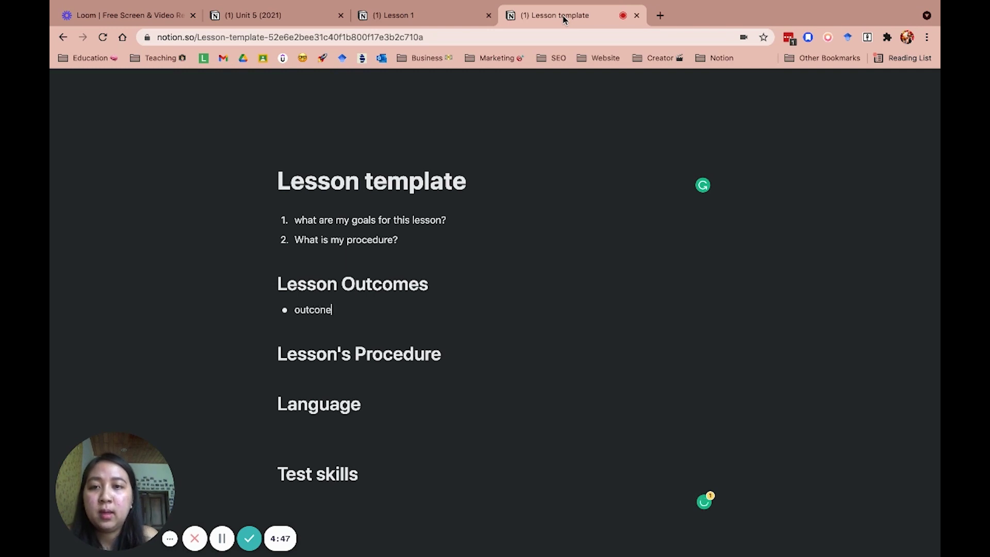
text(e 1)
key(Return)
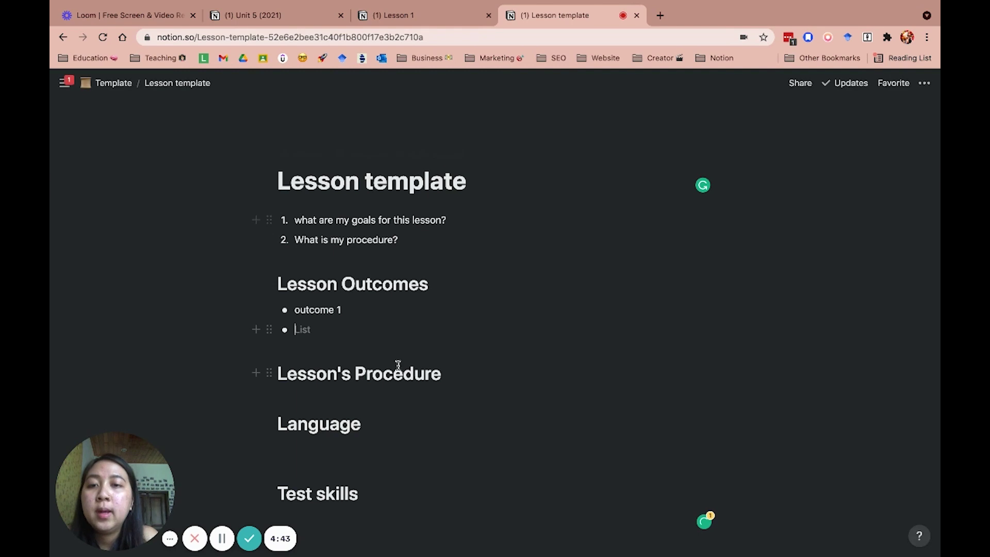
Step: Insert an inline table named 'Procedure' under Lesson's Procedure, then return to Lesson 1
scroll(398, 366, down, 2)
click(462, 319)
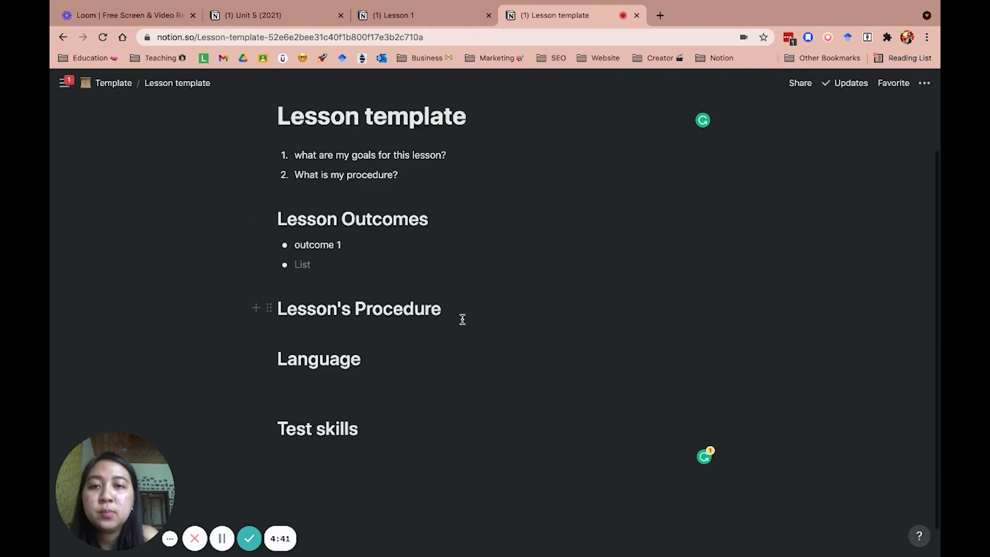
key(Return)
text(/)
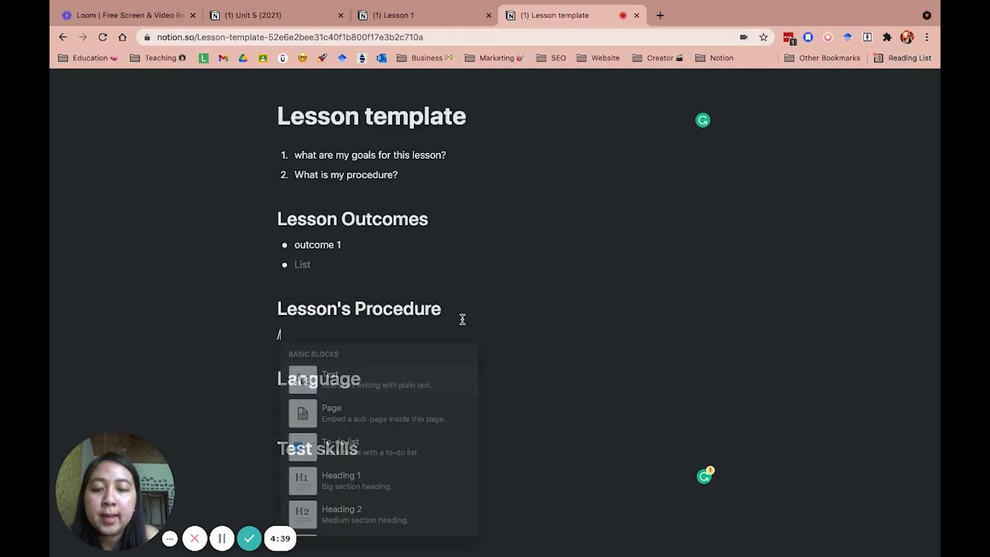
text(table)
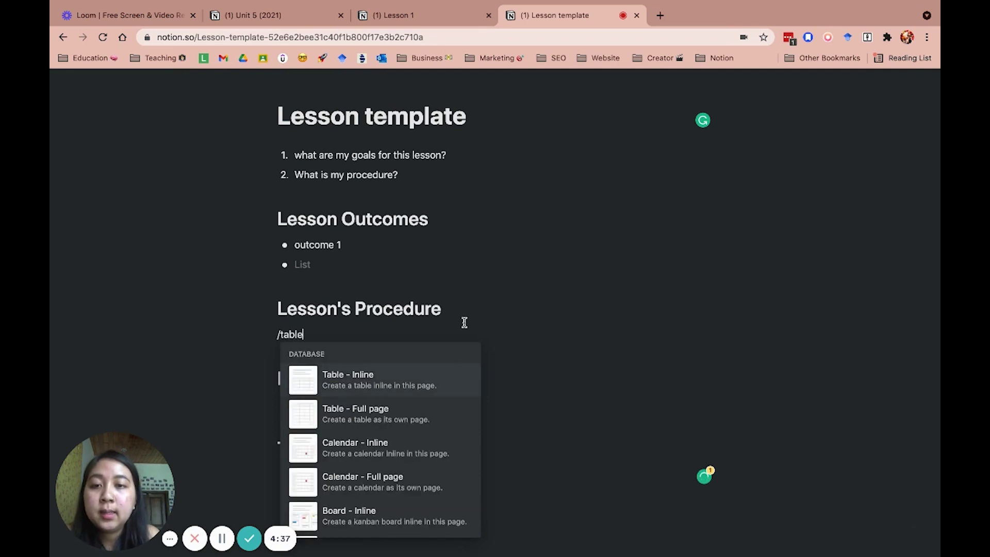
click(400, 375)
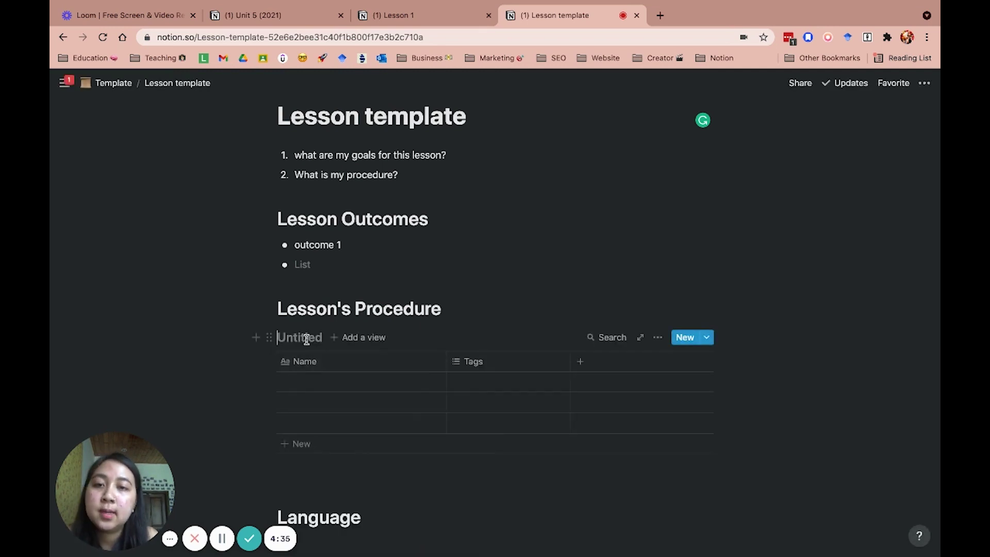
click(306, 338)
text(Class's)
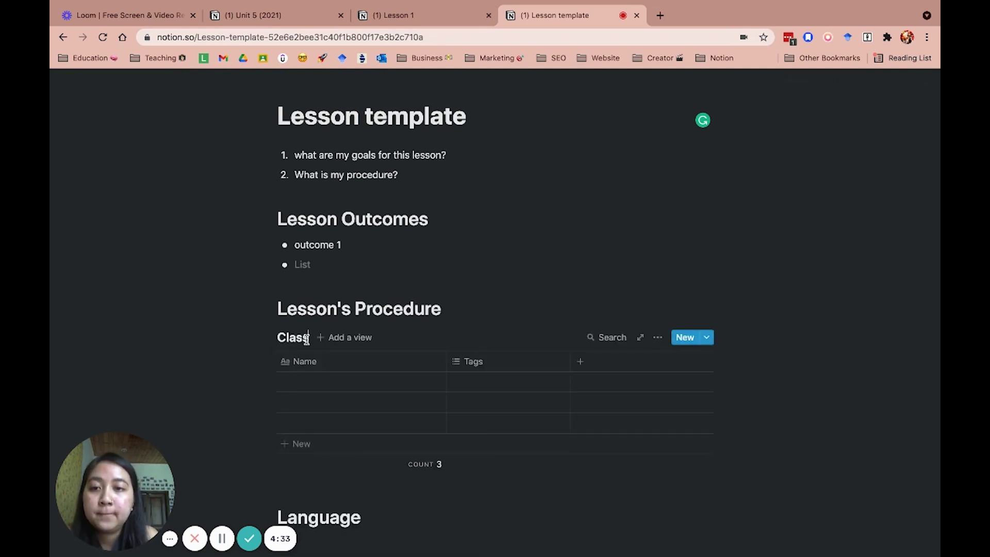
key(BackSpace)
key(BackSpace)
key(BackSpace)
key(BackSpace)
key(BackSpace)
key(BackSpace)
key(BackSpace)
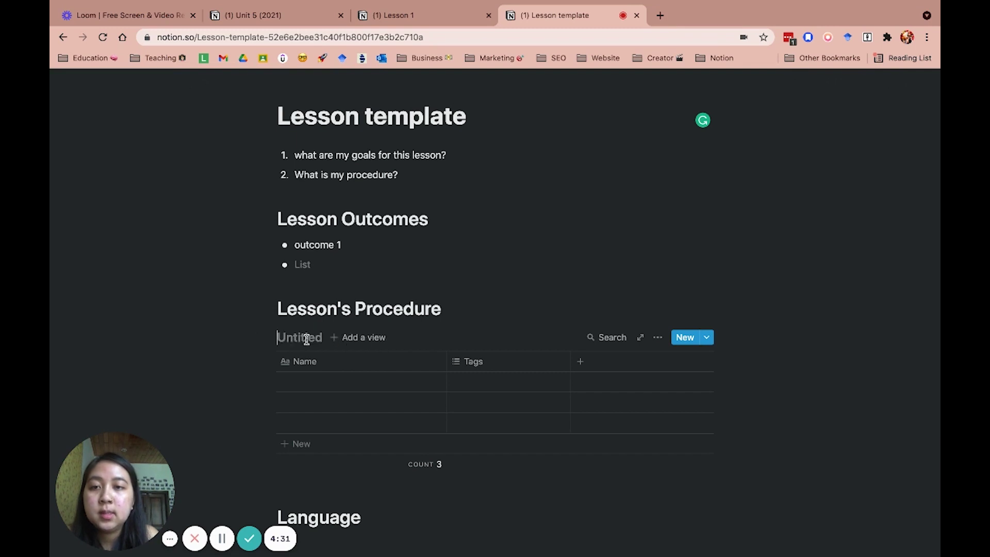
text(Proce)
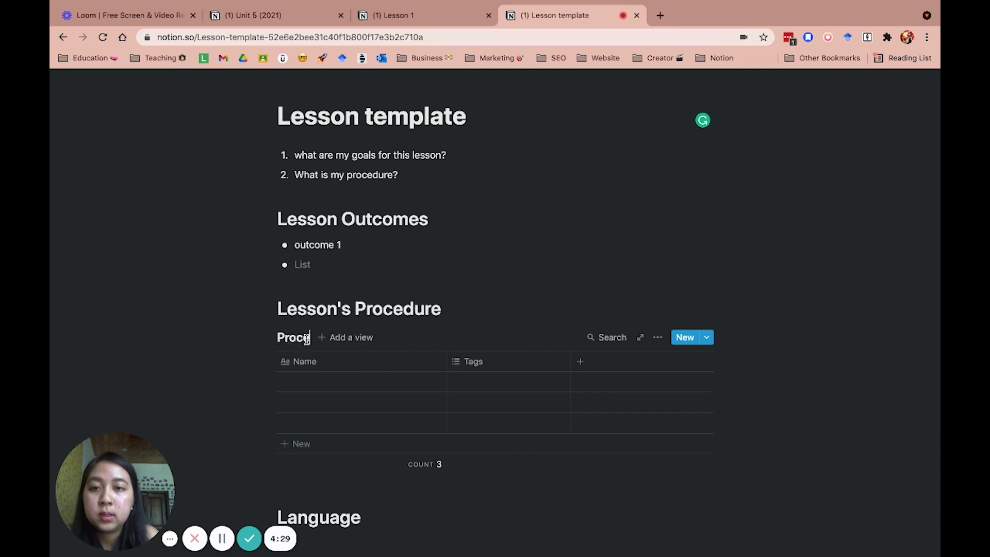
text(dure)
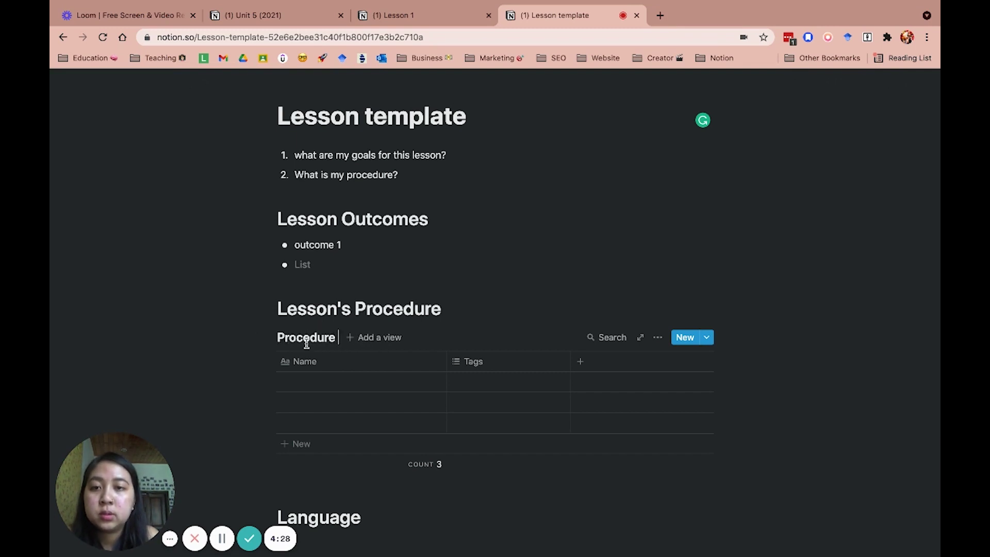
click(336, 377)
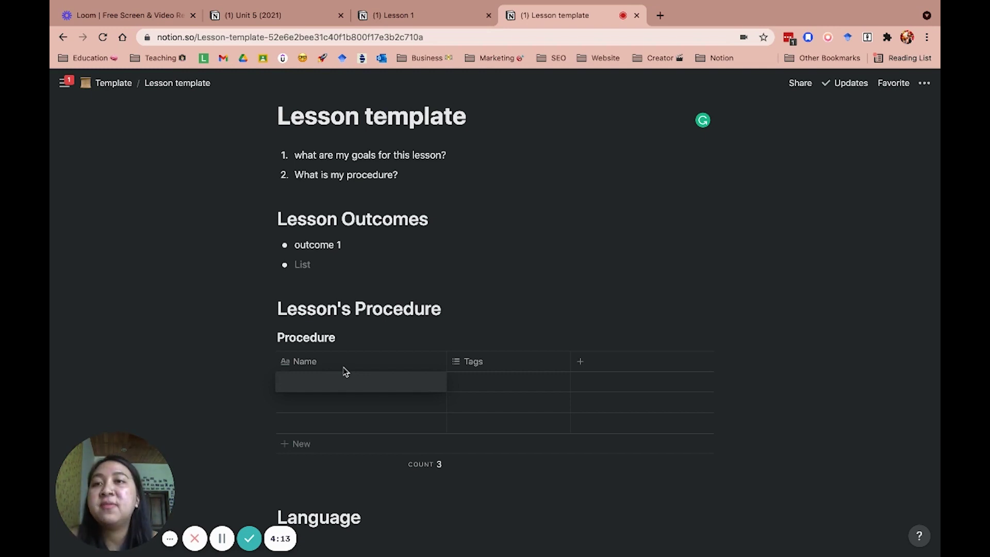
click(424, 14)
Step: Scroll to Lesson 1's Class procedure table and scan its column headers sideways
scroll(439, 250, up, 8)
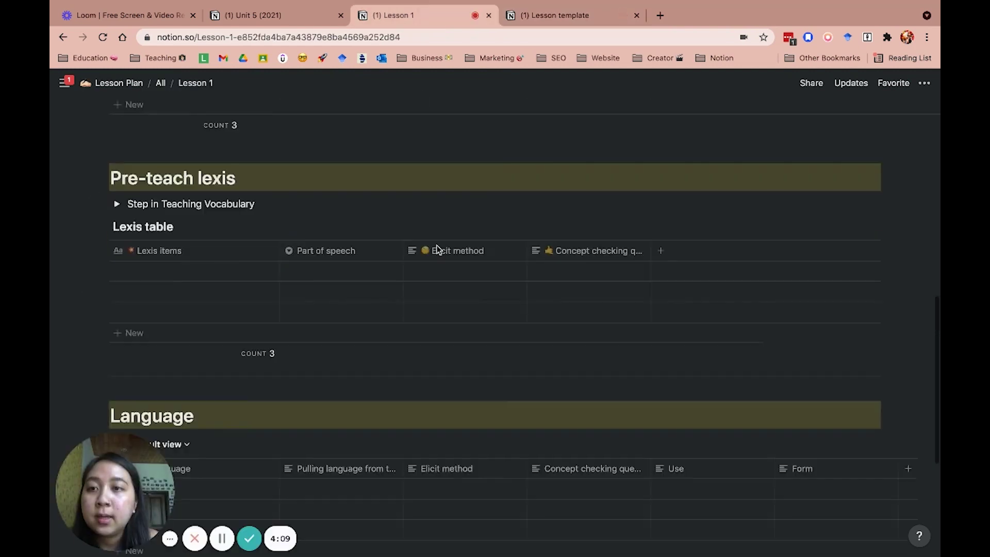
scroll(437, 248, up, 1)
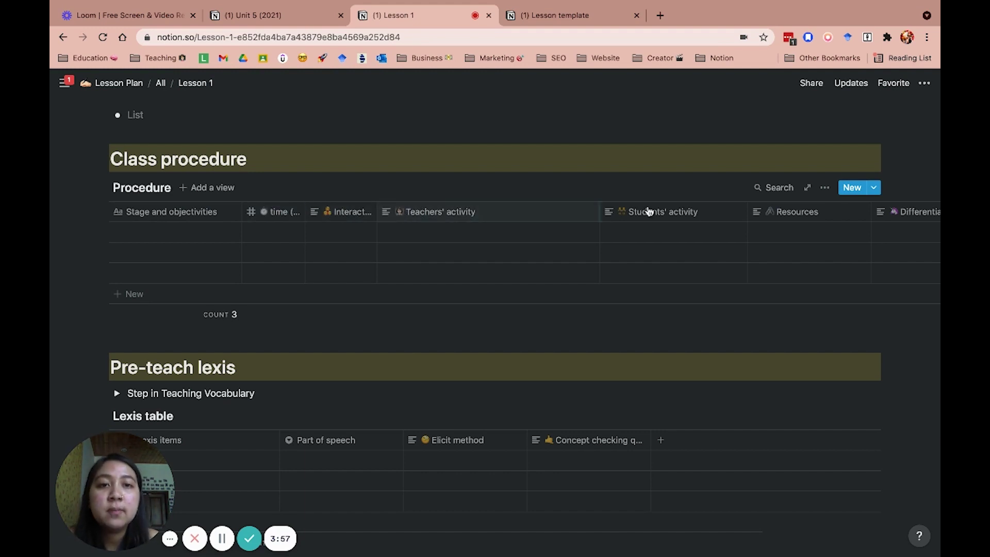
scroll(657, 224, right, 3)
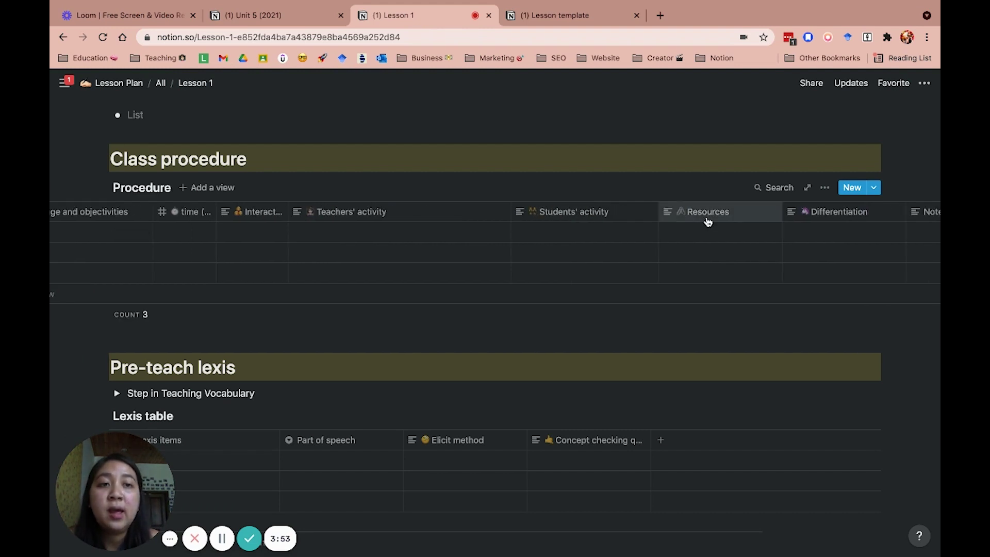
scroll(708, 222, right, 4)
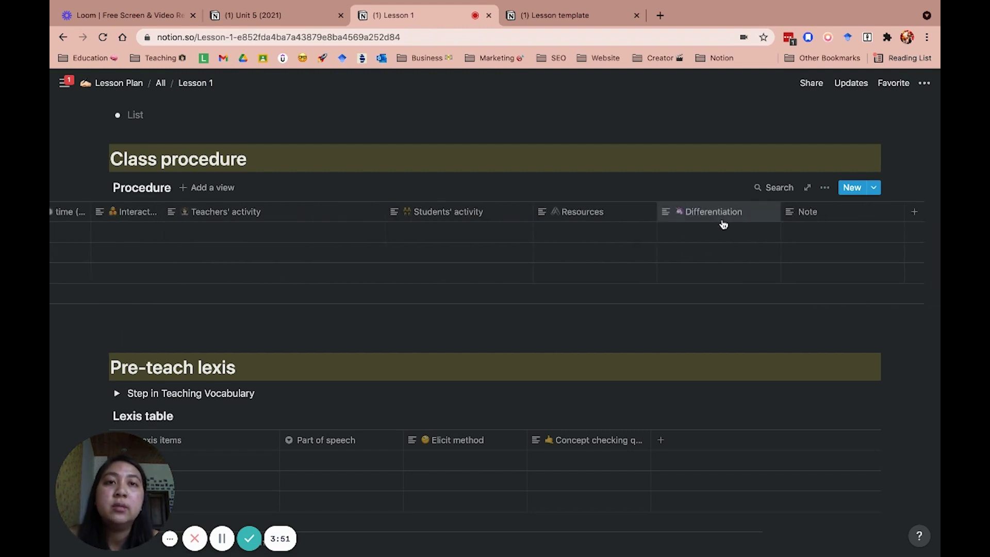
scroll(604, 224, left, 5)
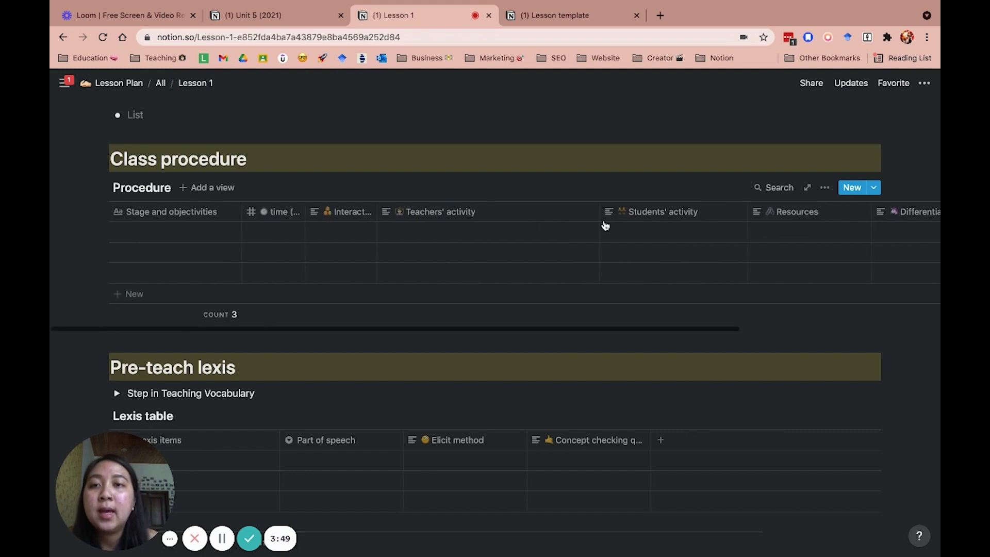
Step: In the template's table, rename Name to 'Stage and objectivities' and make Tags a Number column 'Time'
click(543, 16)
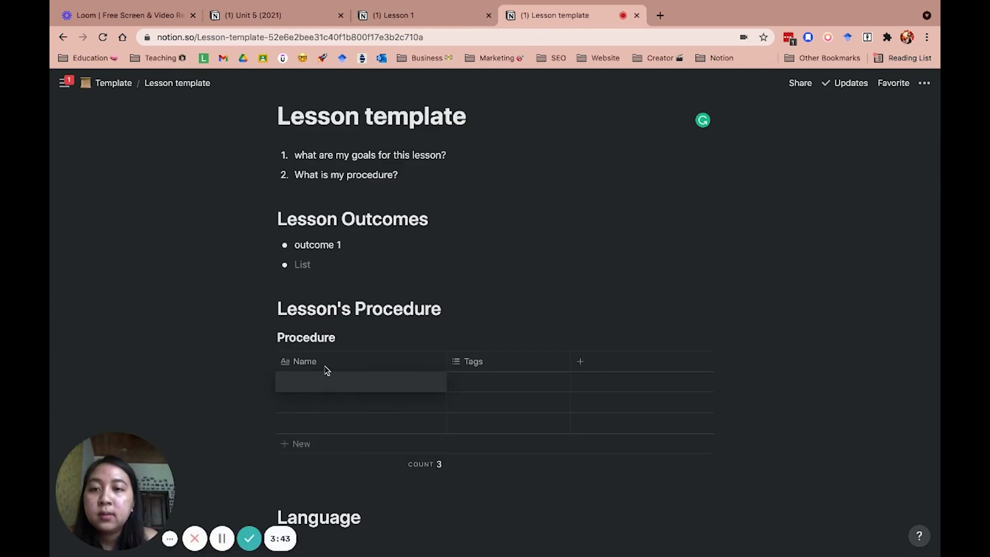
click(326, 365)
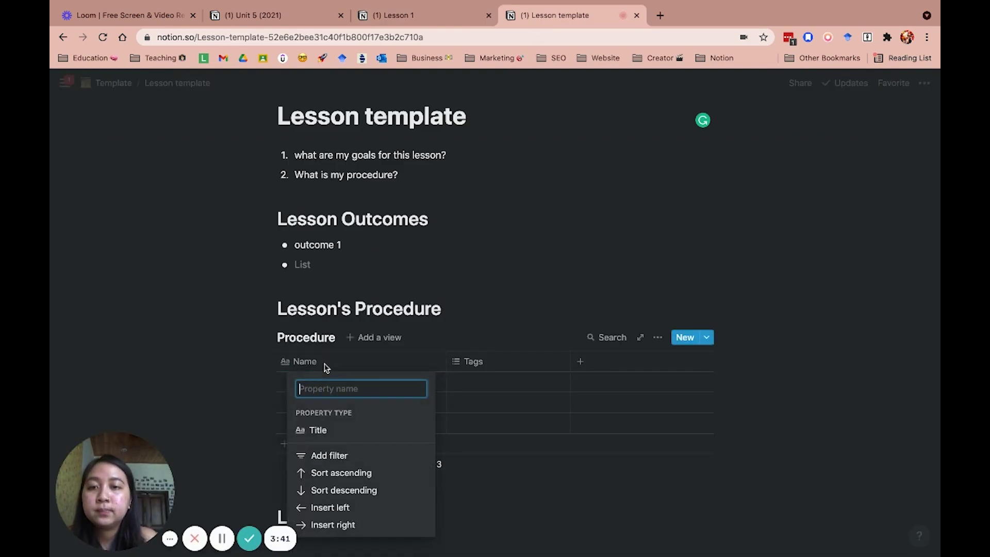
text(Sta)
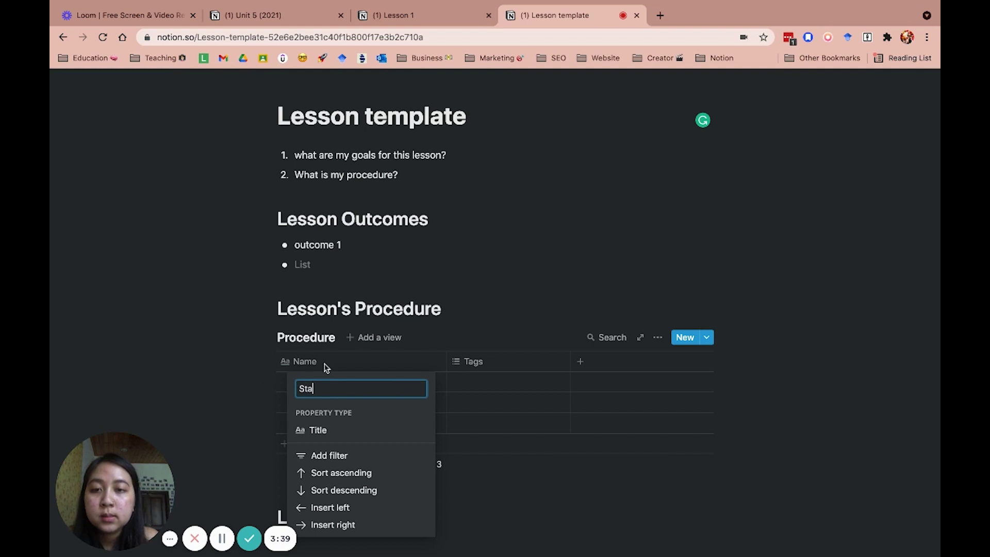
text(ge and objectivities)
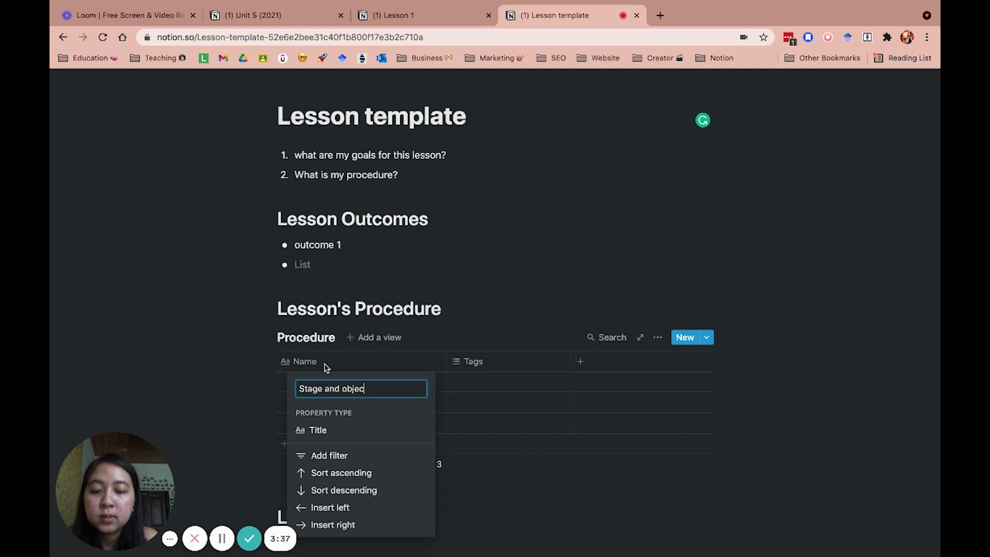
click(477, 361)
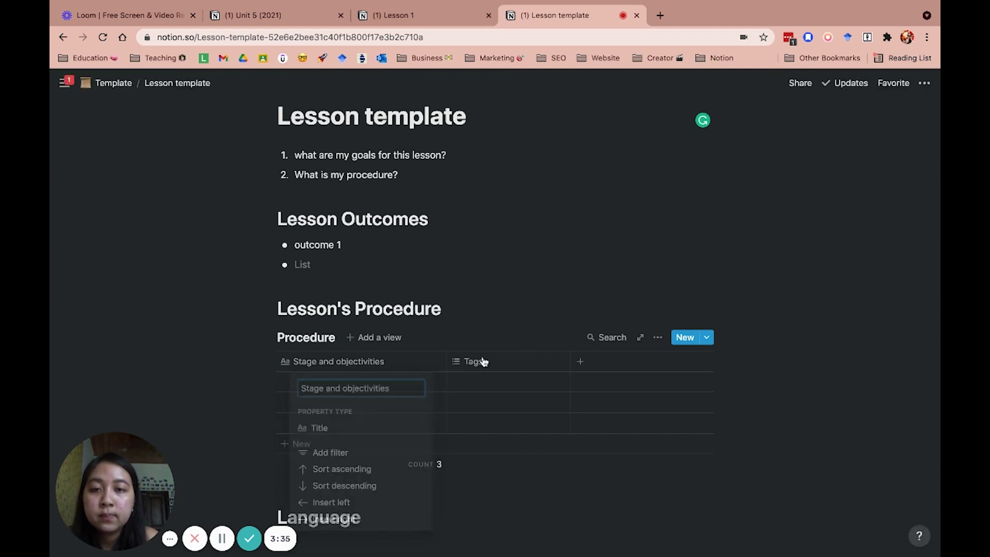
click(477, 360)
click(532, 177)
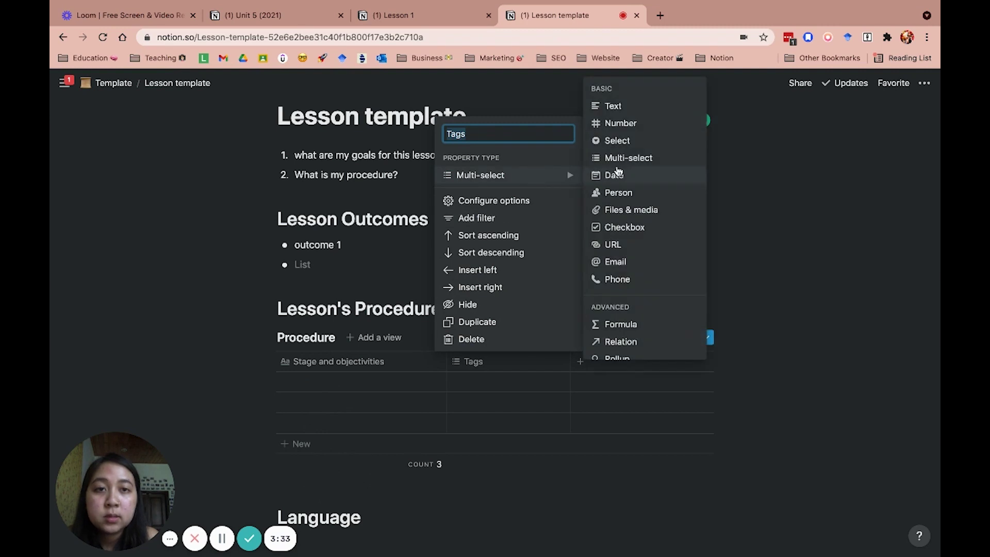
click(632, 128)
click(504, 361)
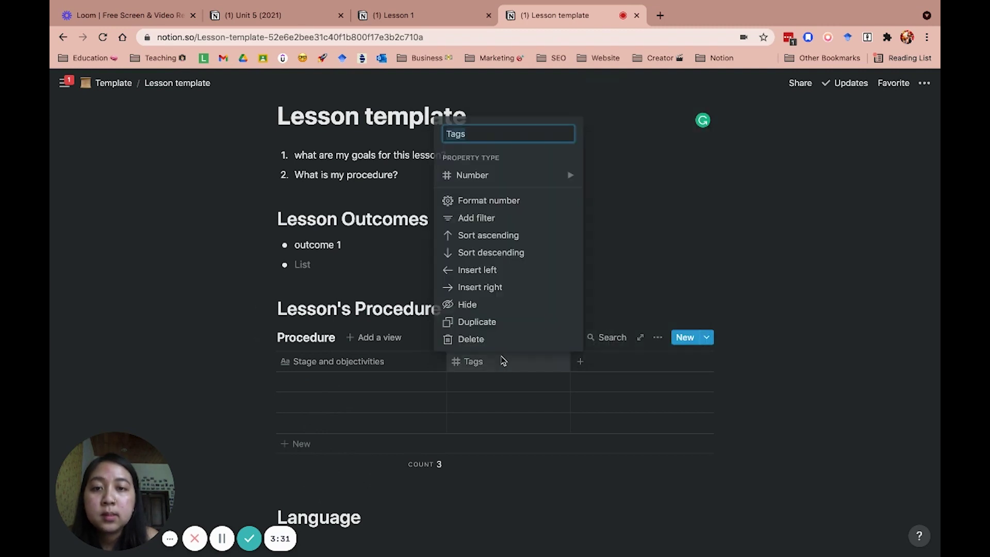
click(454, 174)
text(Time)
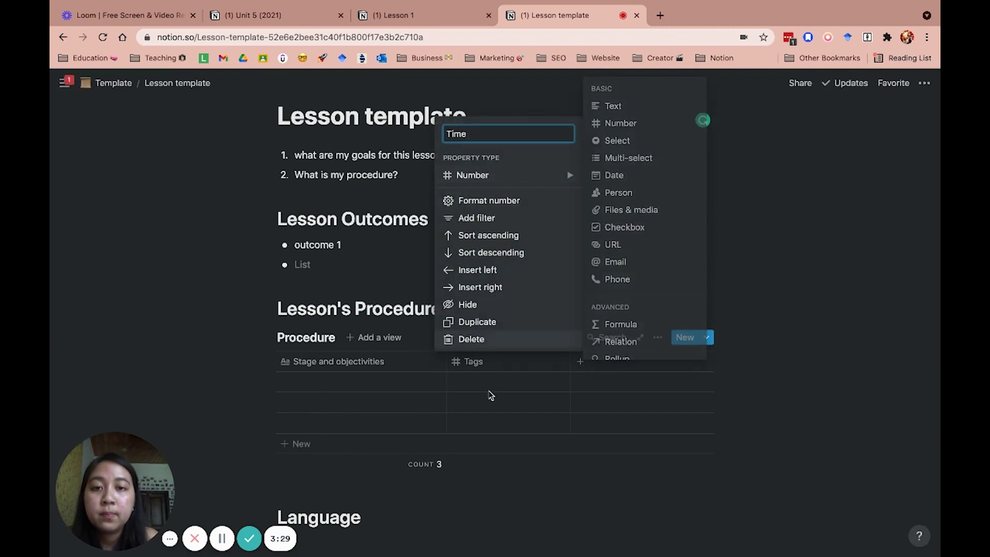
click(491, 396)
Step: Add an 'Interaction' column and narrow it
click(580, 362)
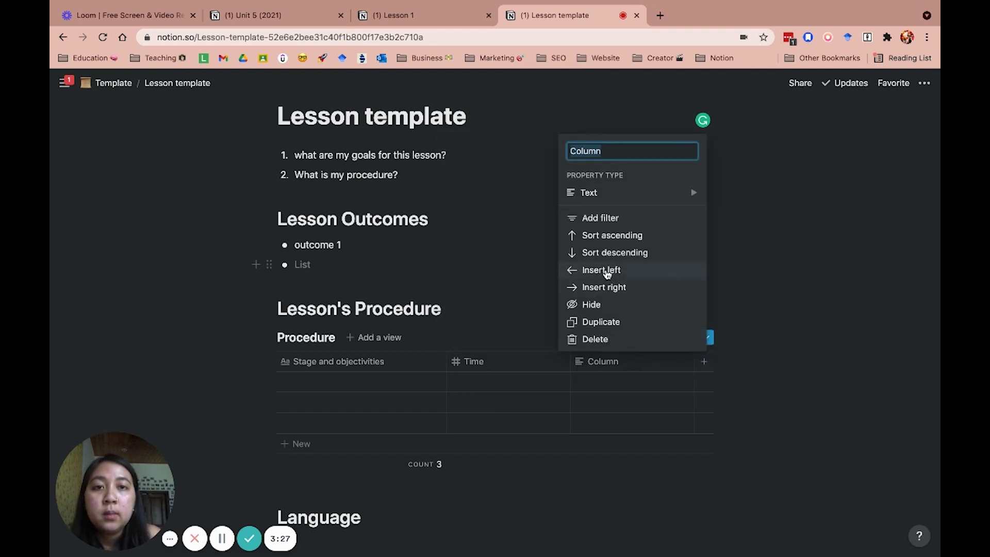
text(Interactio)
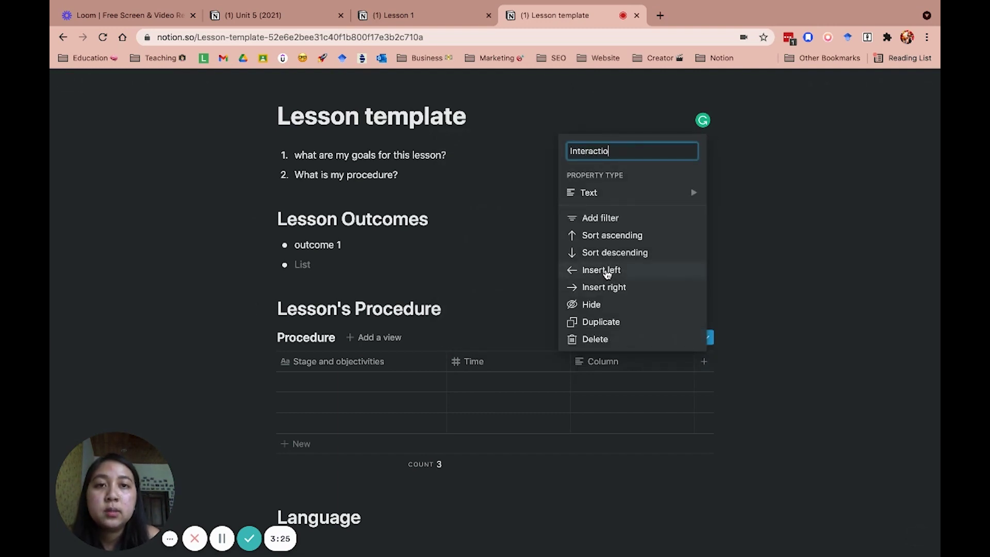
text(n.)
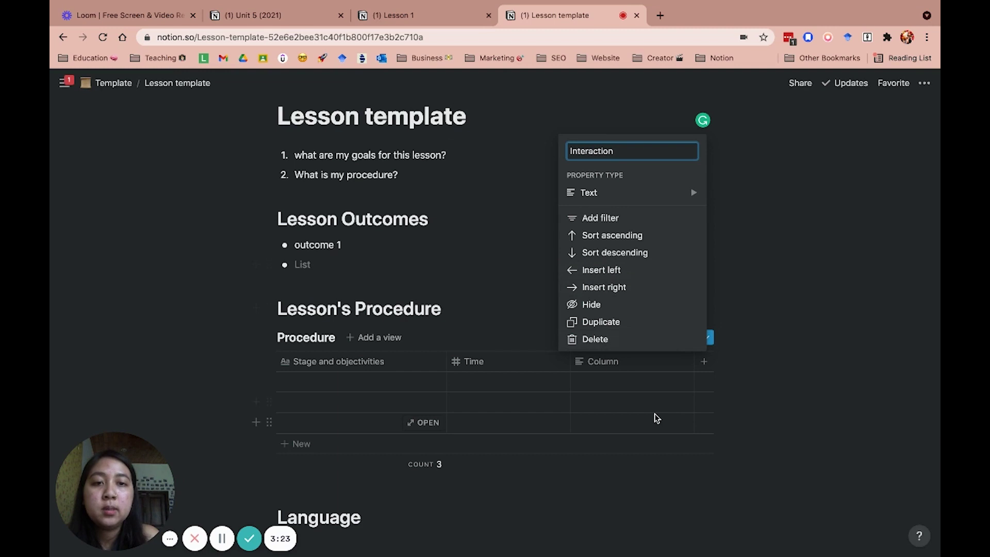
click(655, 416)
drag(695, 361, 638, 363)
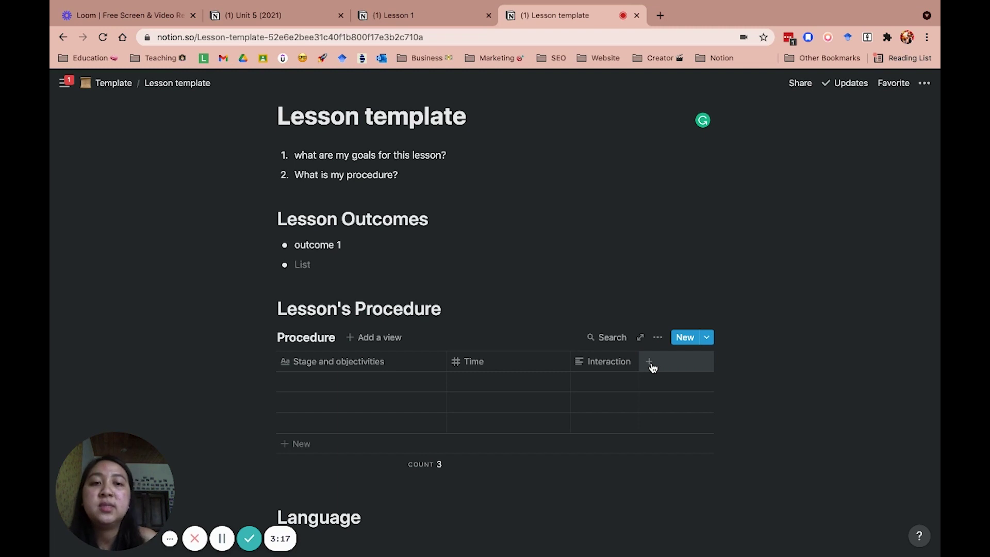
Step: Add a 'Teacher's activity' column
click(650, 363)
text(Teace)
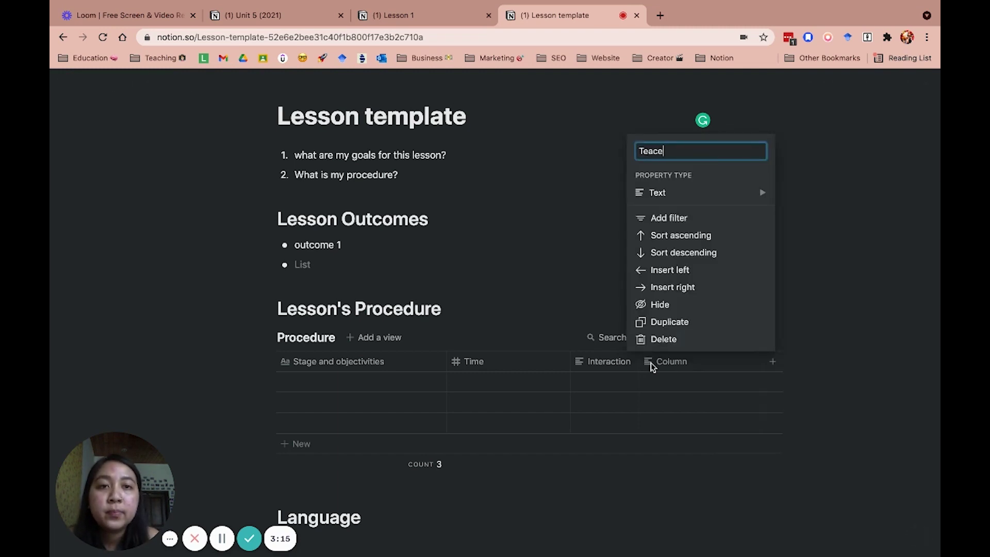
key(BackSpace)
text(e)
key(BackSpace)
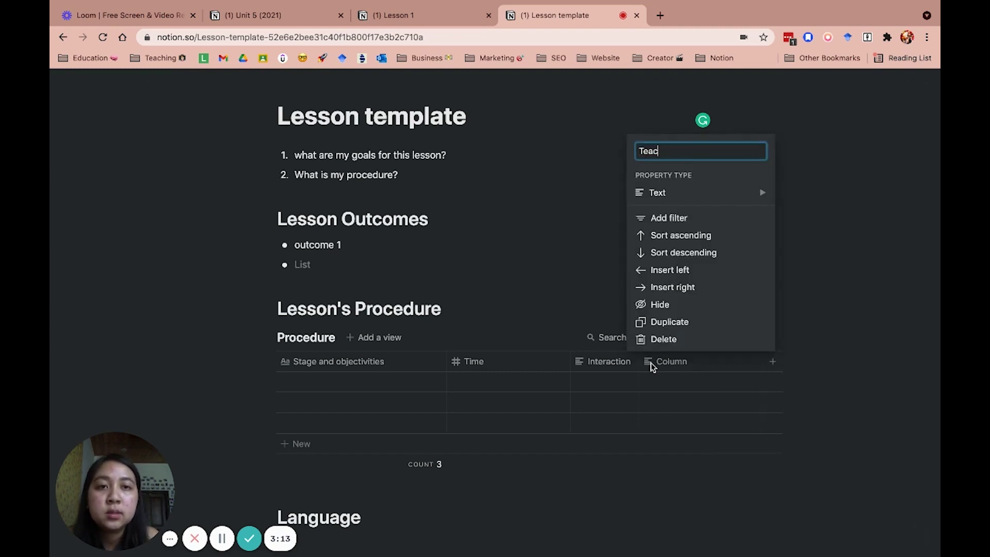
text(her's activity)
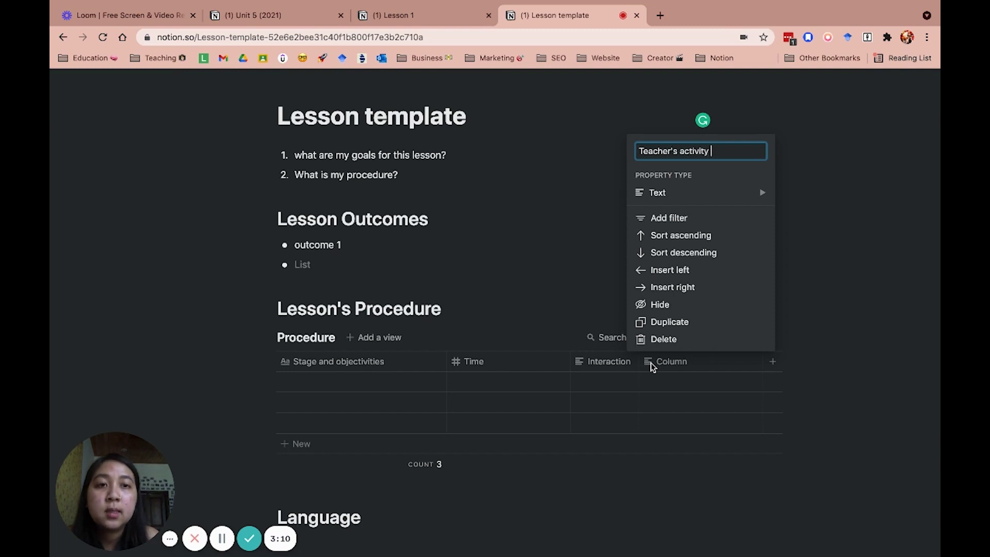
key(Return)
Step: Add a 'Students's activities' column
click(772, 363)
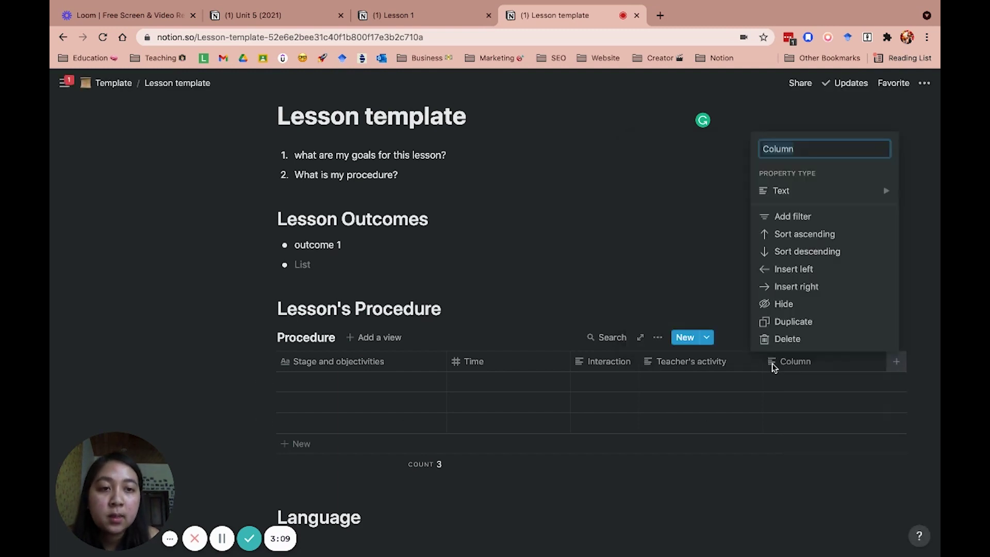
text(Students )
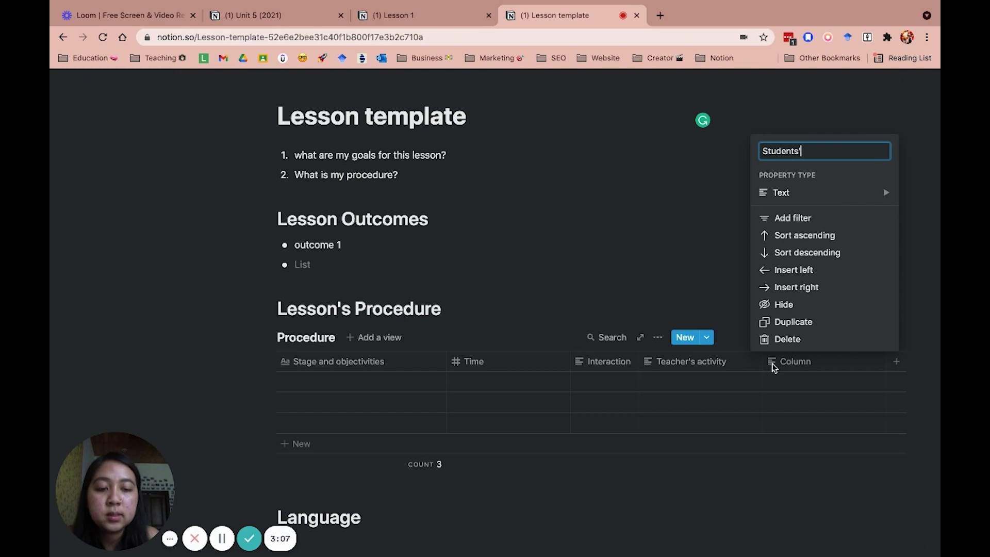
text(s activites)
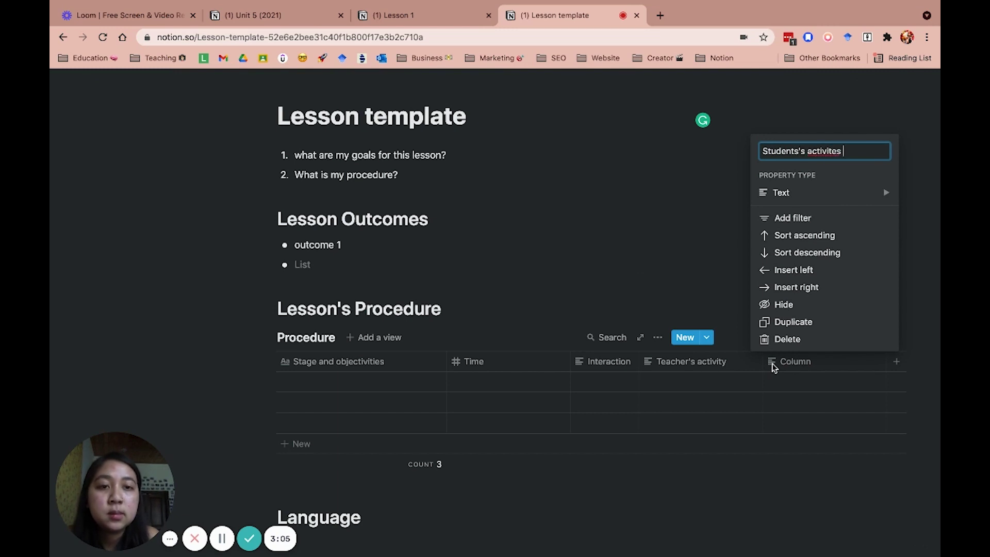
click(822, 192)
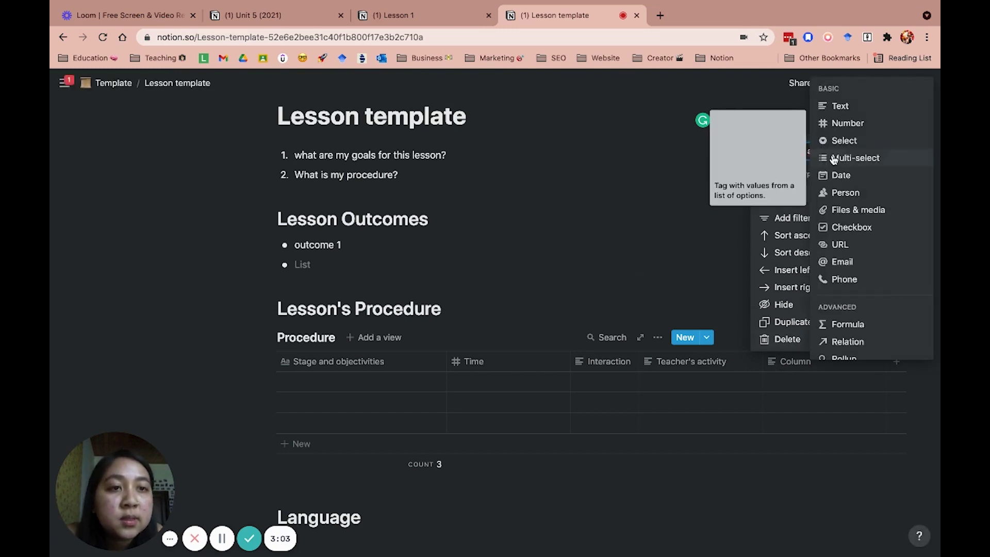
click(830, 151)
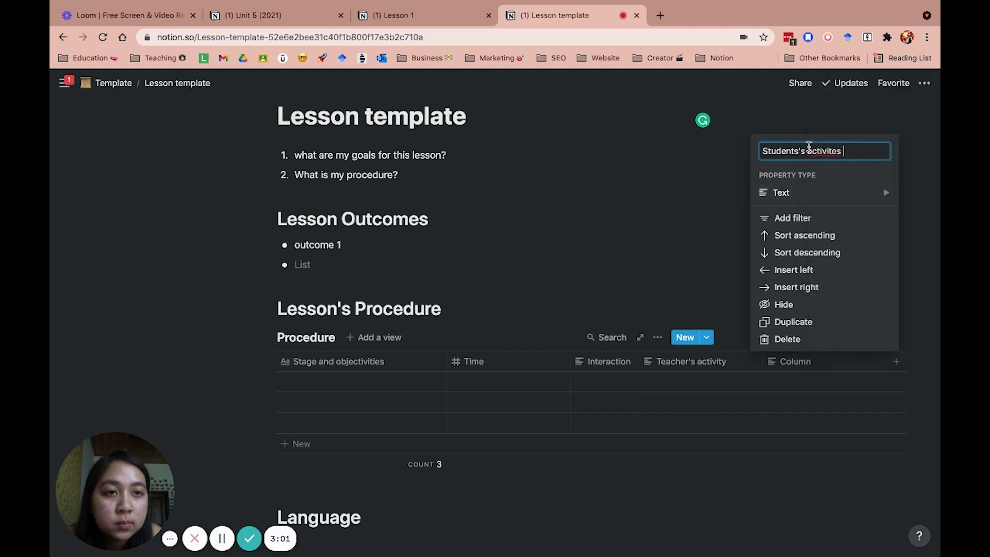
text(i)
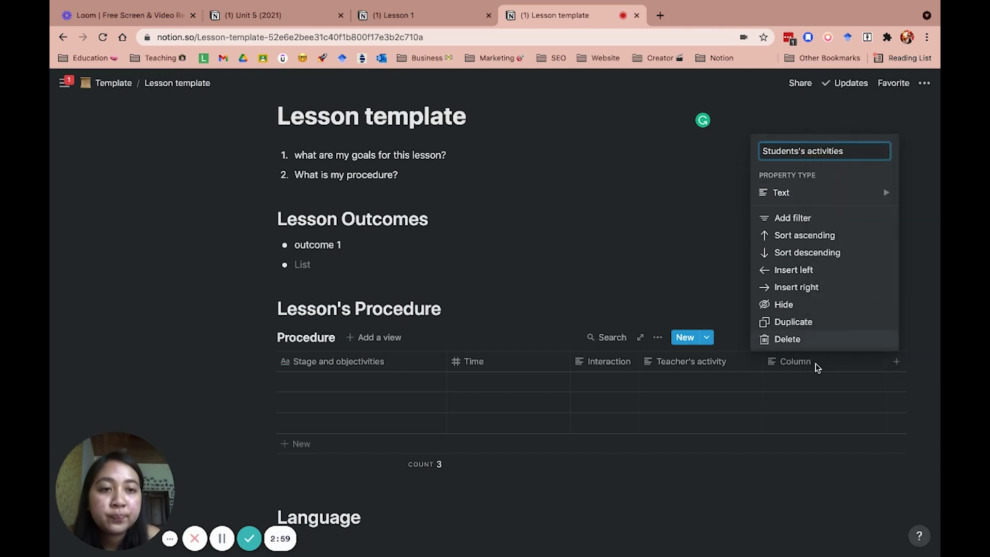
click(815, 364)
Step: Rename the Teacher's activity column to 'Teacher's activities'
click(729, 364)
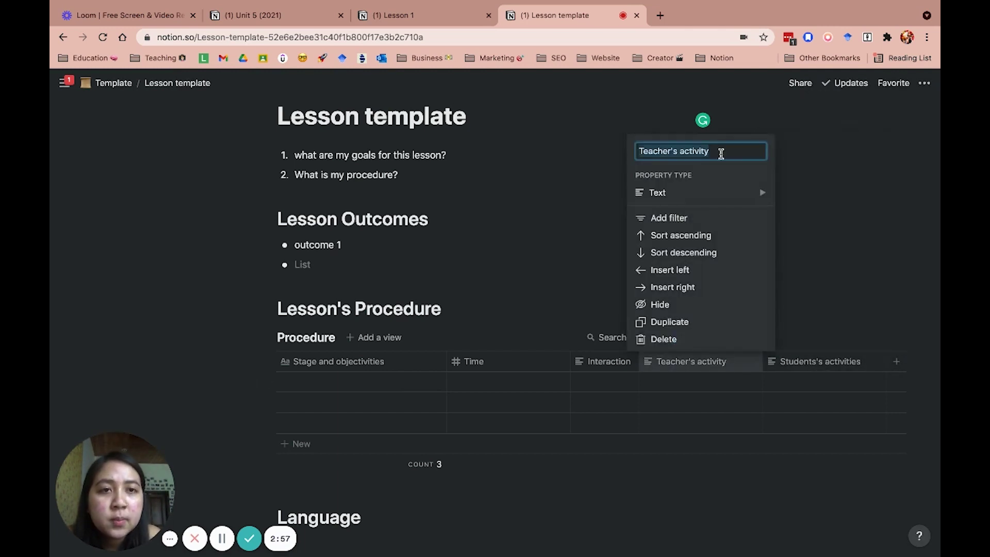
click(720, 151)
key(BackSpace)
text(ies)
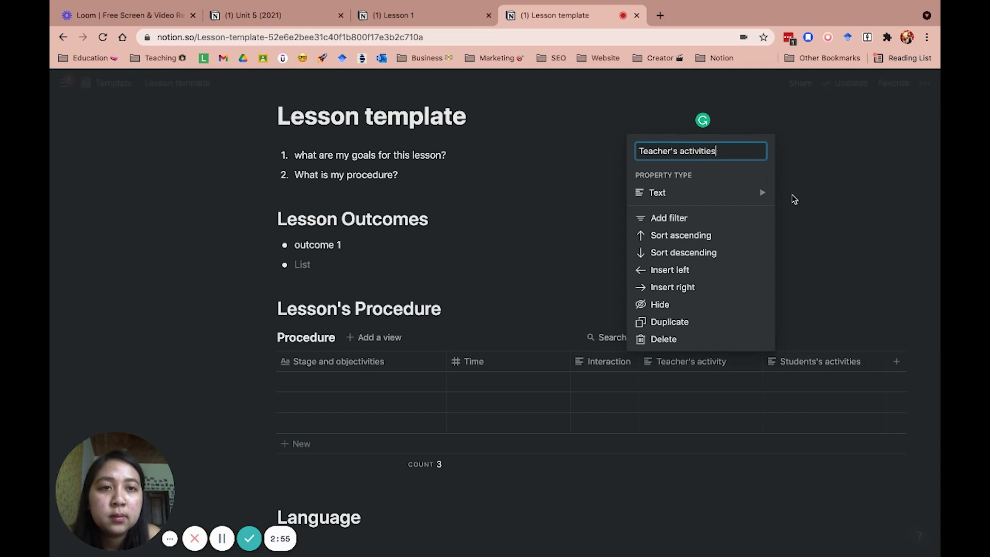
click(831, 263)
Step: Add a 'Resources' column to the Procedure table
click(901, 362)
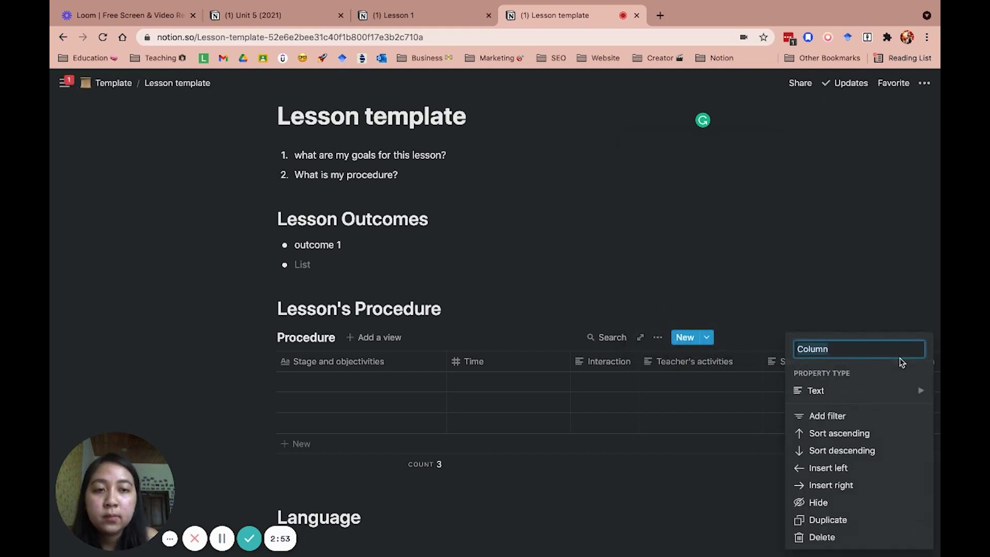
text(Resources)
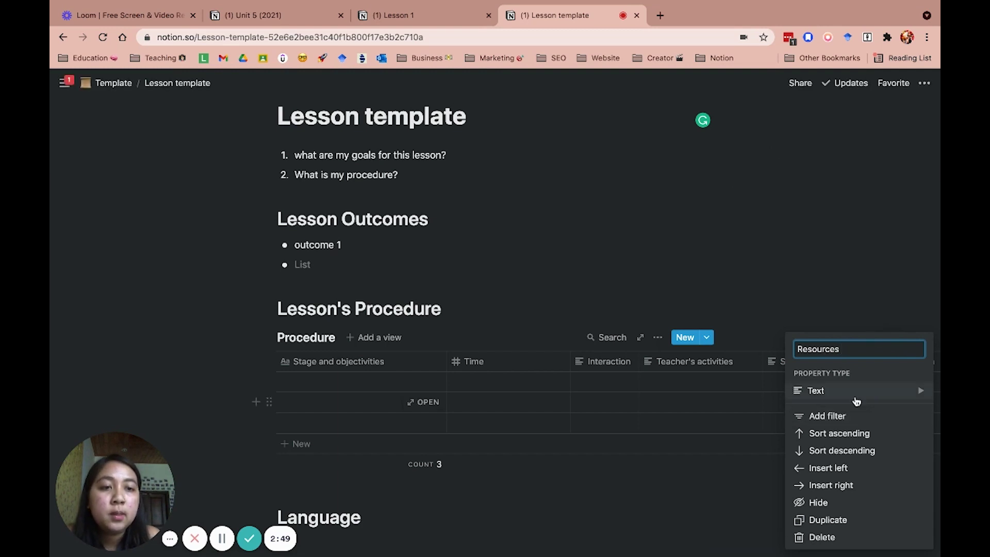
mouse_move(856, 401)
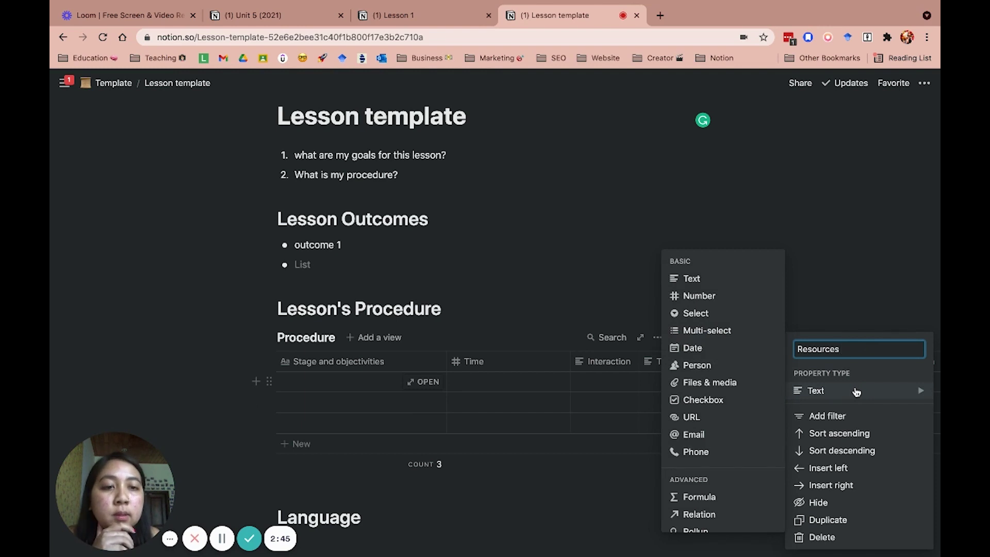
click(864, 259)
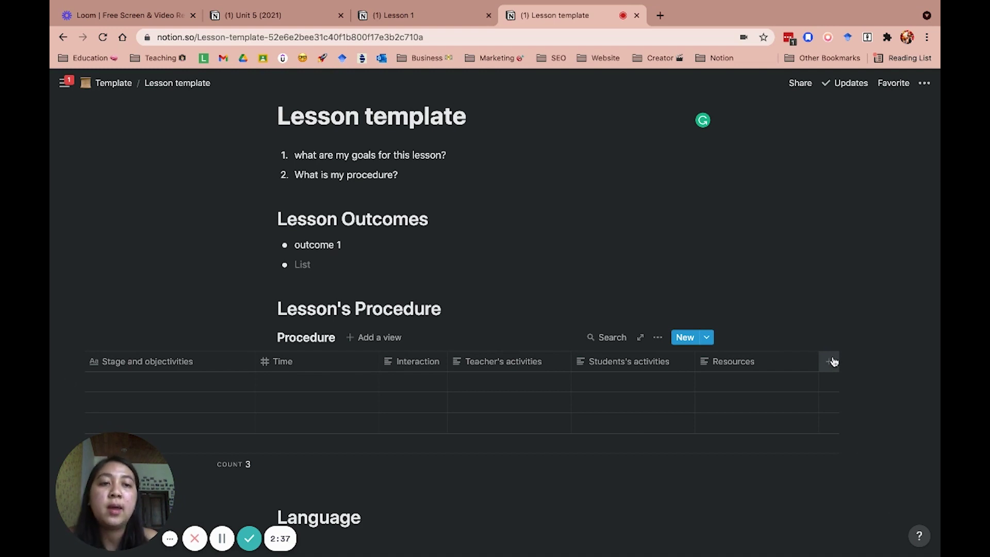
Step: Add a 'Differentiation' column after Resources
click(834, 362)
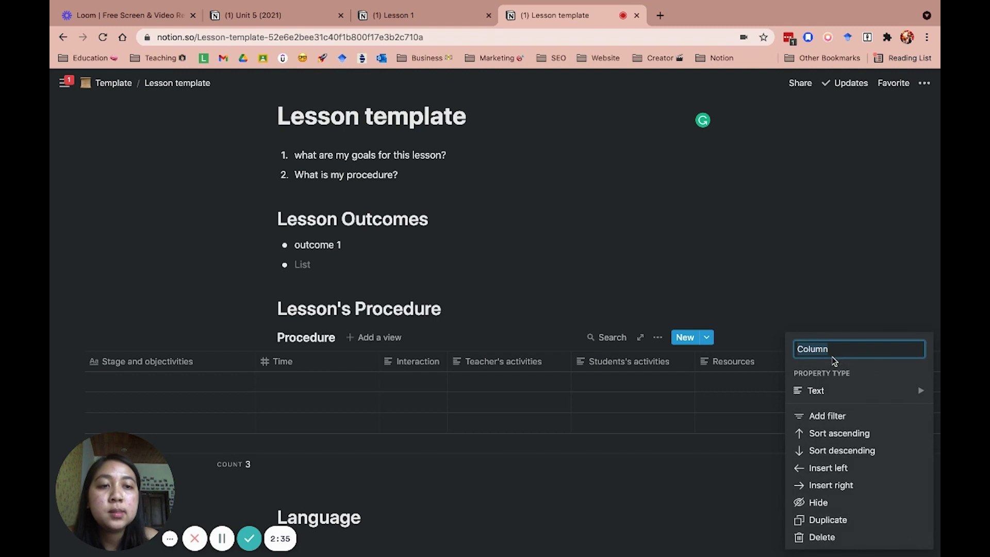
key(BackSpace)
text(Diffe)
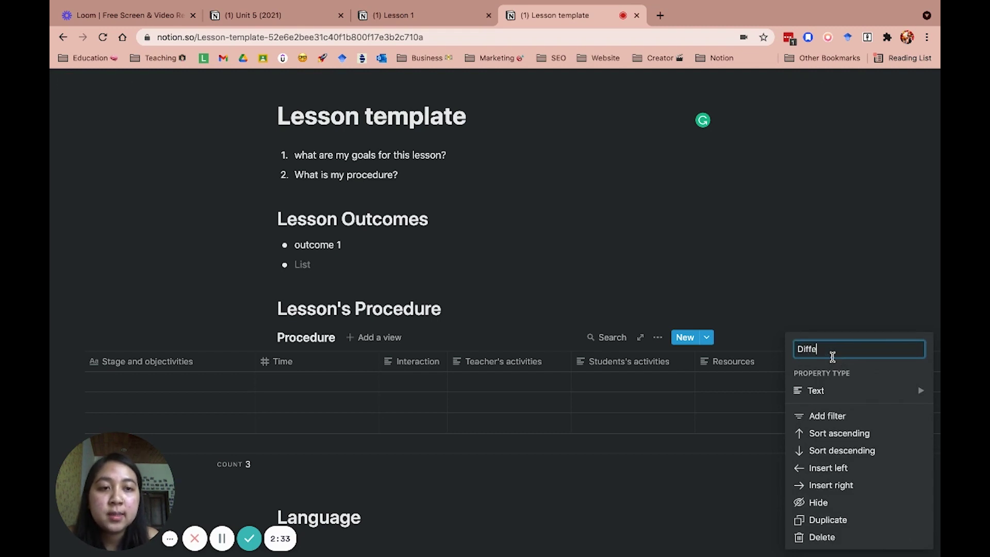
text(nt)
key(BackSpace)
key(BackSpace)
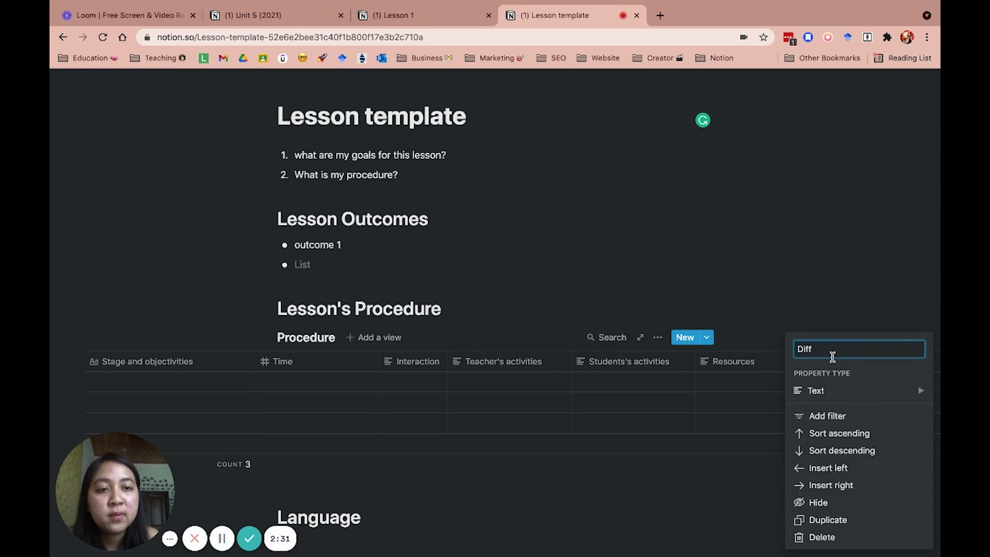
text(re)
key(BackSpace)
key(BackSpace)
text(er)
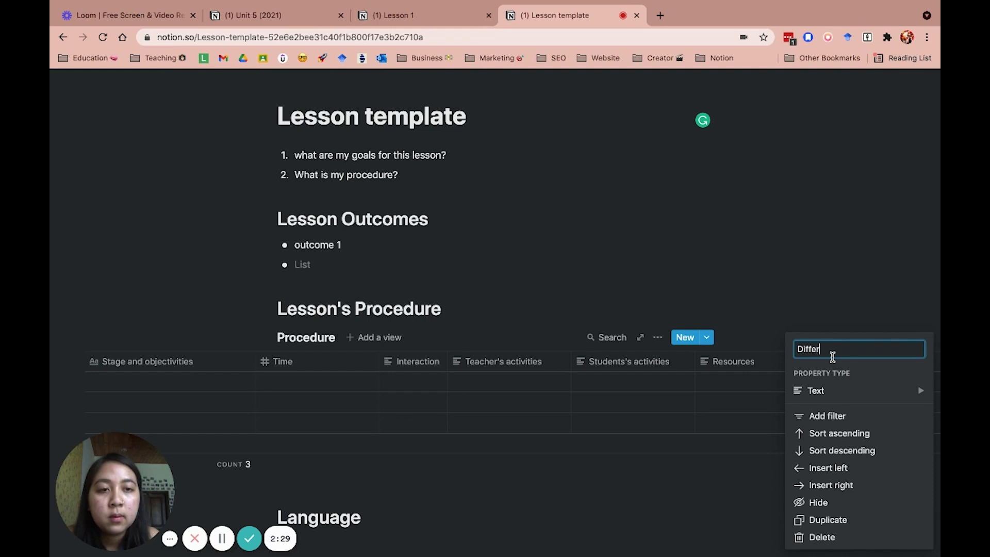
text(entiation)
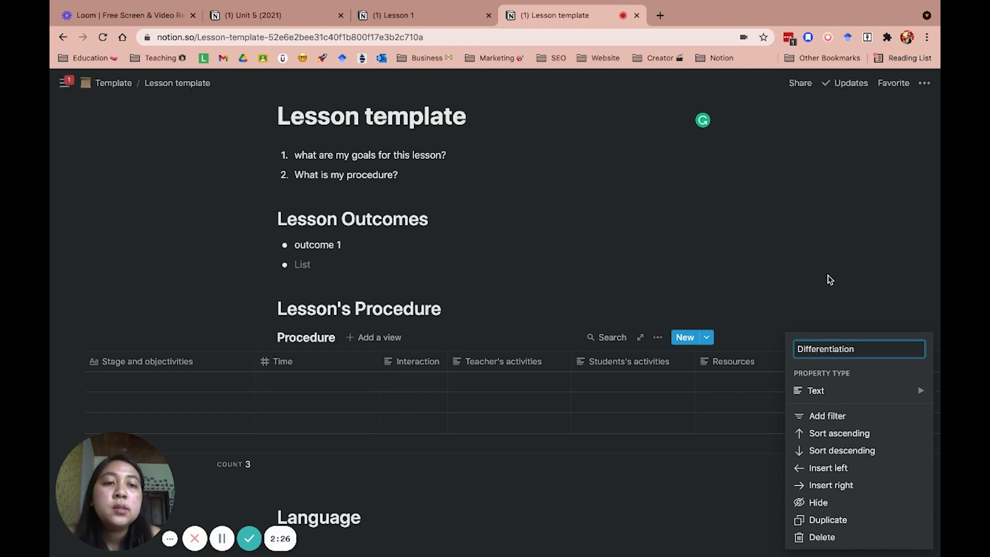
key(Return)
Step: Narrow the Resources column, widen Differentiation, and place the cursor in the first Differentiation cell
scroll(833, 387, right, 3)
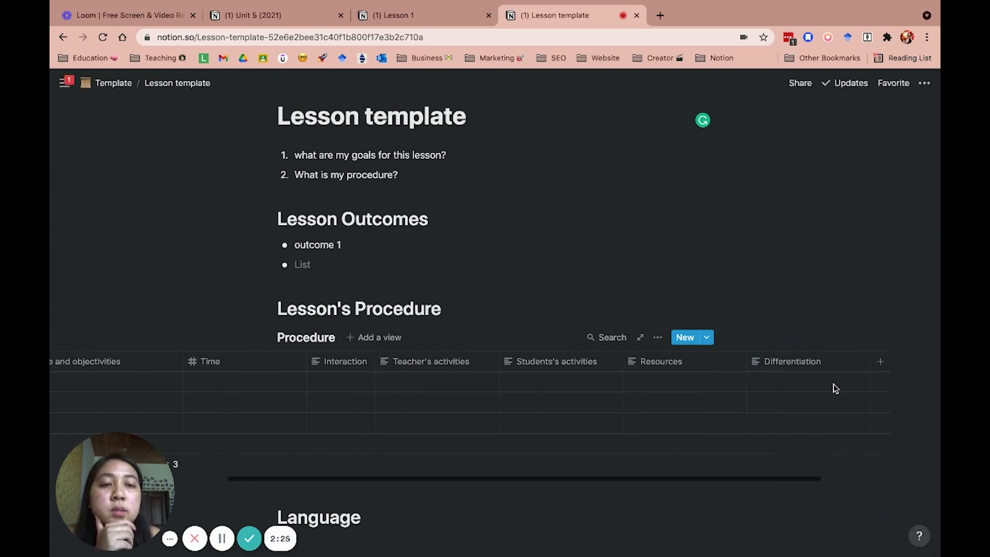
drag(746, 363, 708, 363)
drag(832, 360, 877, 356)
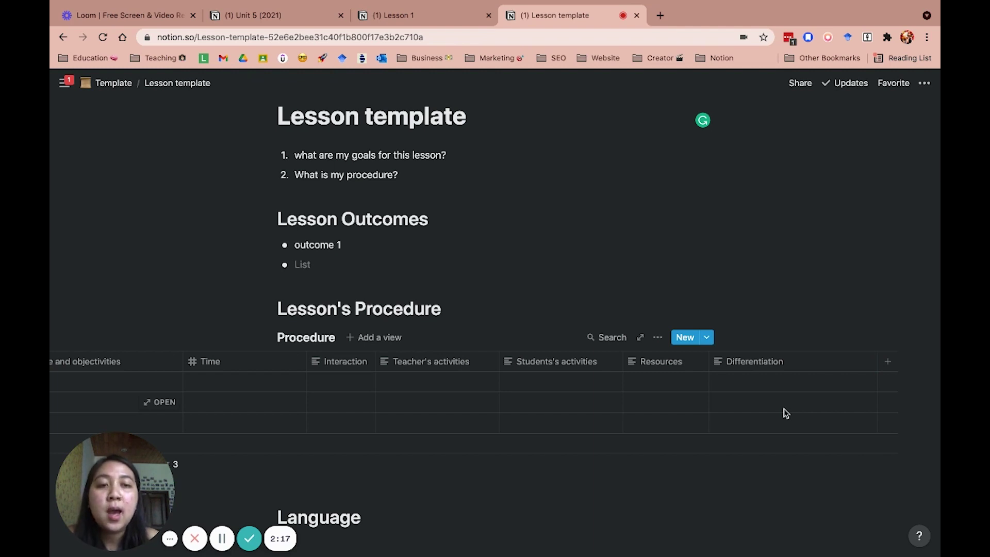
click(757, 383)
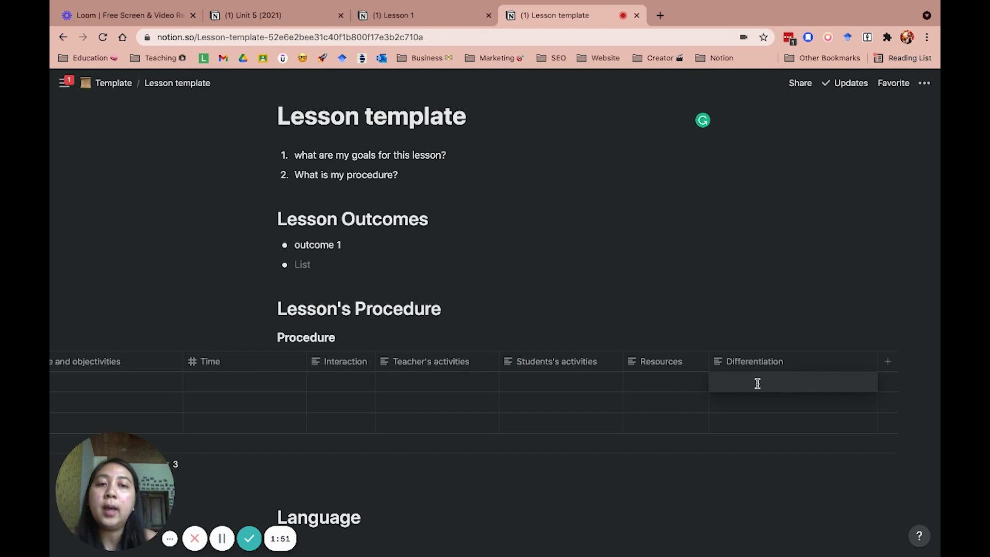
Step: Enter 'how your learner learn' in the first row's Differentiation cell
text(how you)
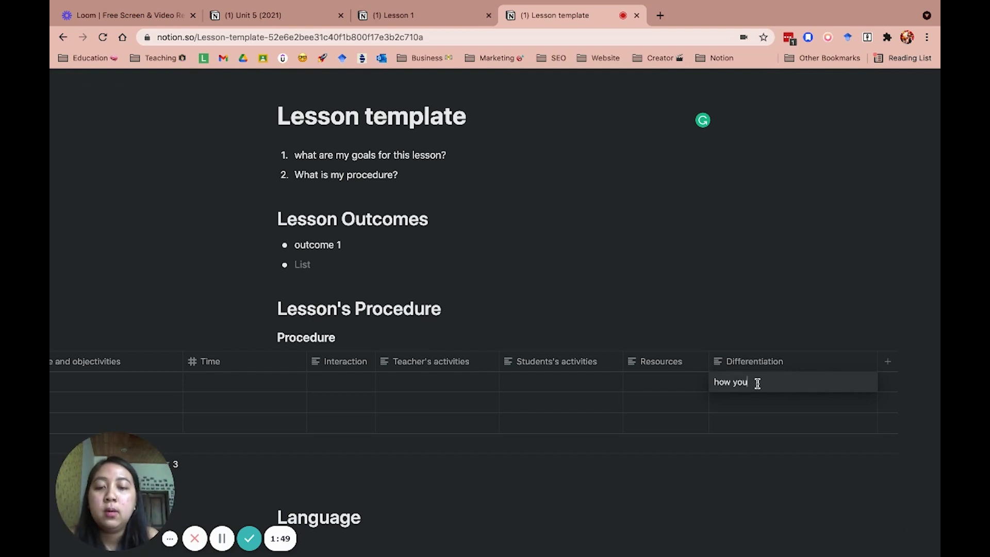
text(r learner )
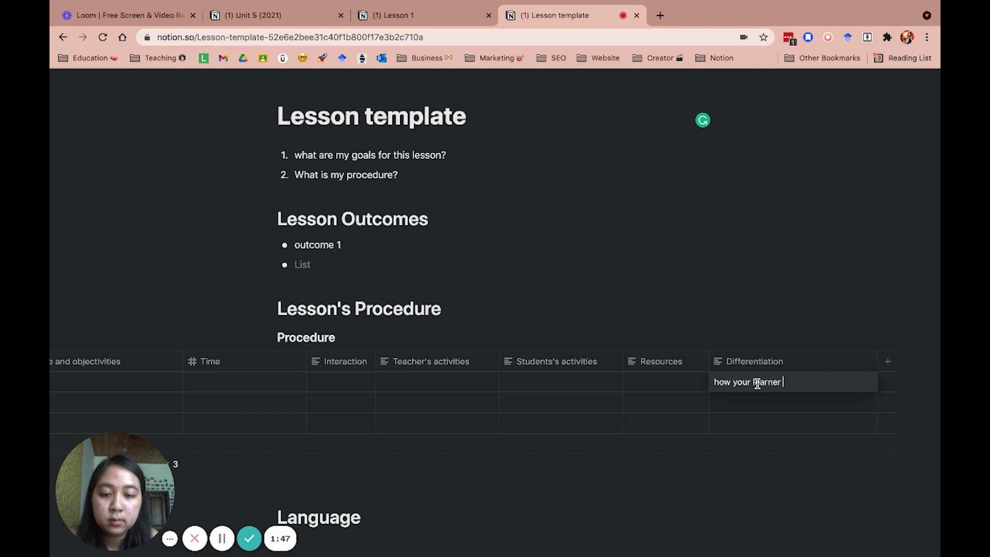
text(learn)
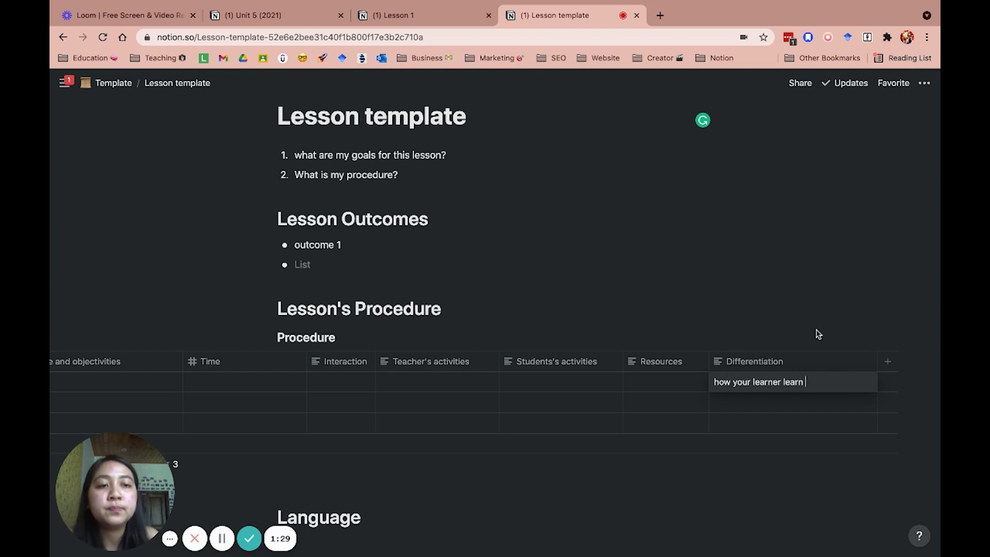
key(Escape)
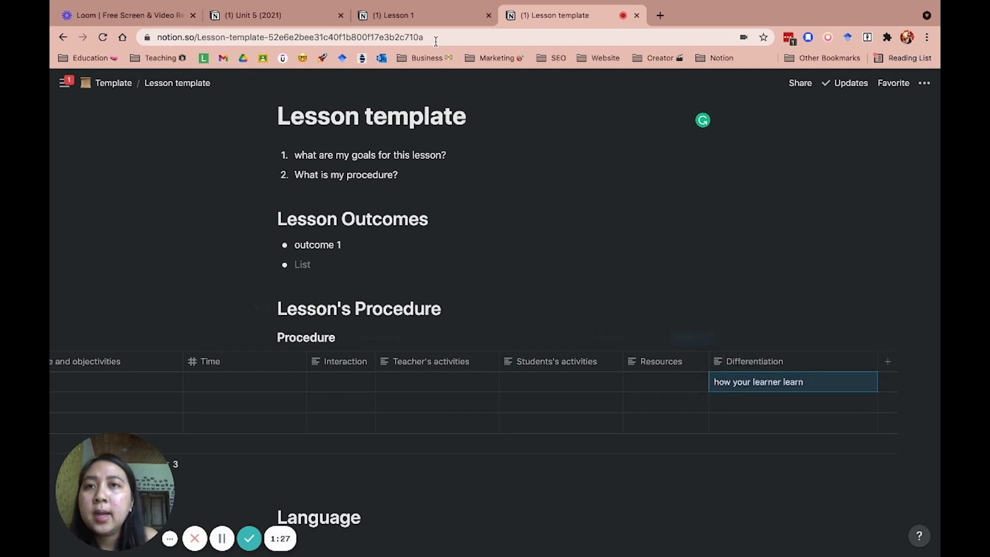
Step: After checking the Lesson 1 page, name the new Procedure table column 'Note'
click(441, 15)
scroll(598, 265, right, 5)
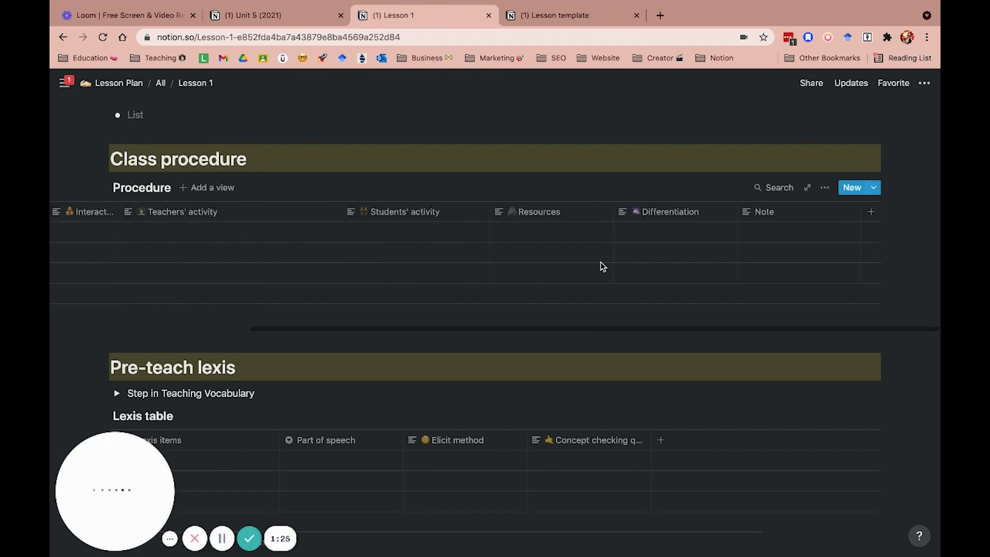
click(559, 15)
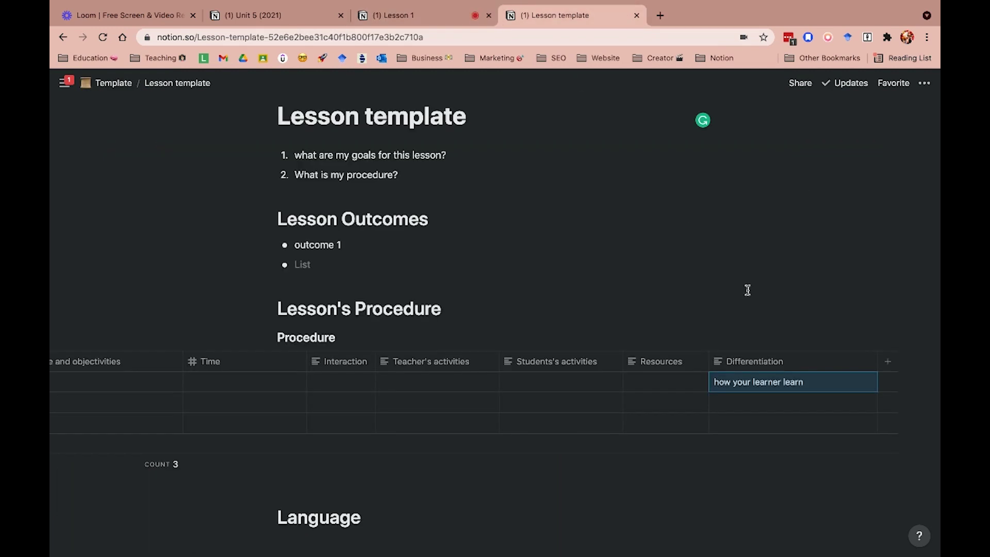
click(890, 364)
text(Note)
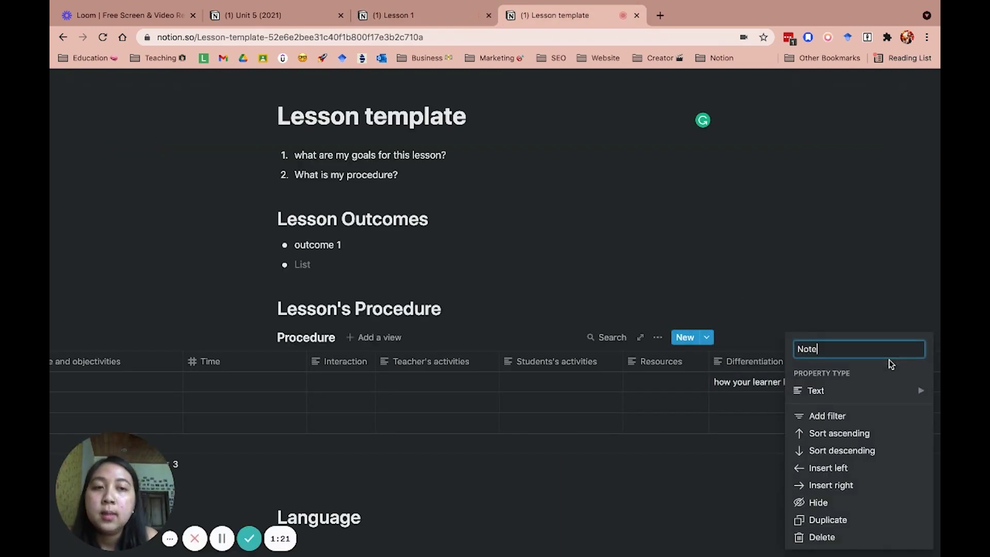
click(800, 266)
Step: Widen the Stage and objectivities column and slightly narrow the Interaction column
scroll(519, 411, left, 8)
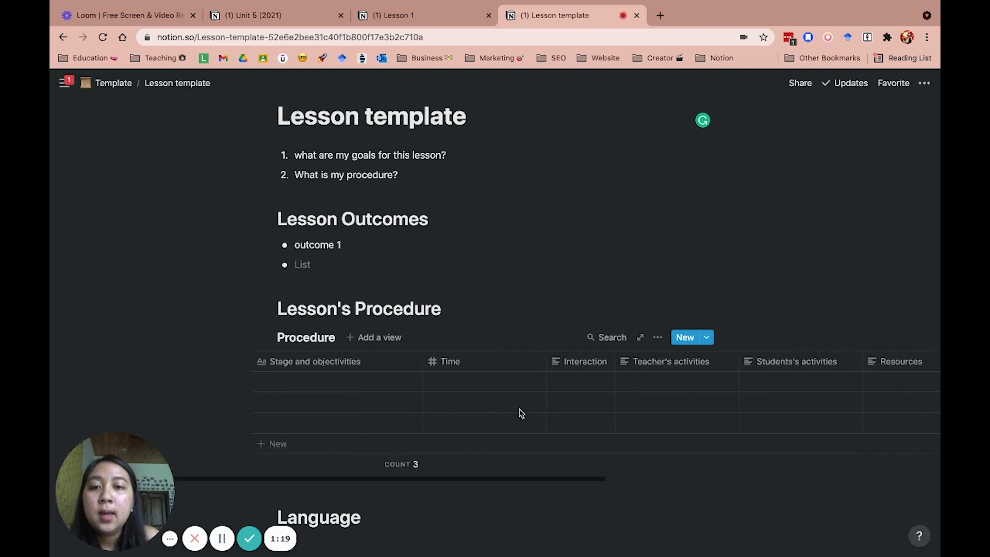
mouse_move(424, 361)
mouse_down()
mouse_move(406, 361)
mouse_move(444, 361)
mouse_up()
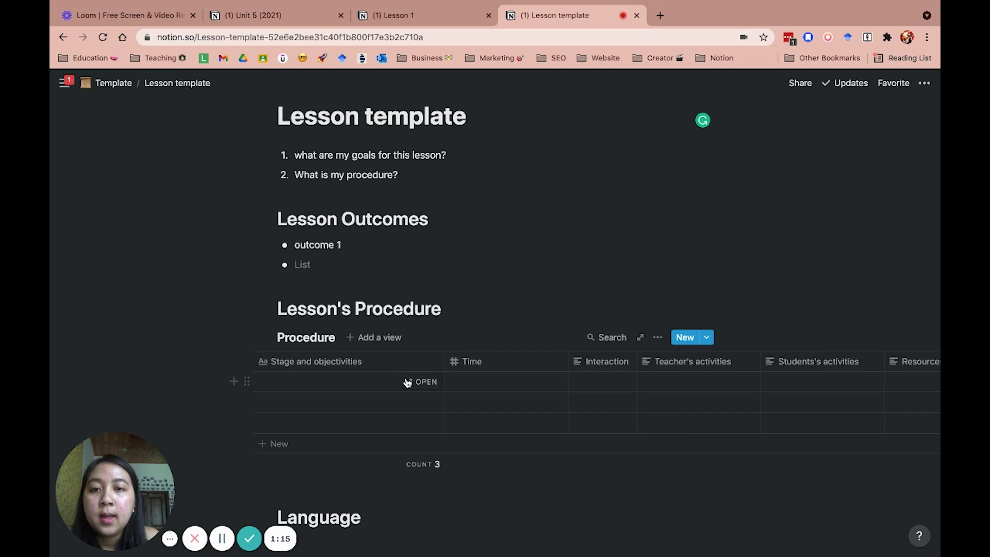
scroll(507, 401, right, 3)
drag(568, 358, 564, 355)
click(571, 310)
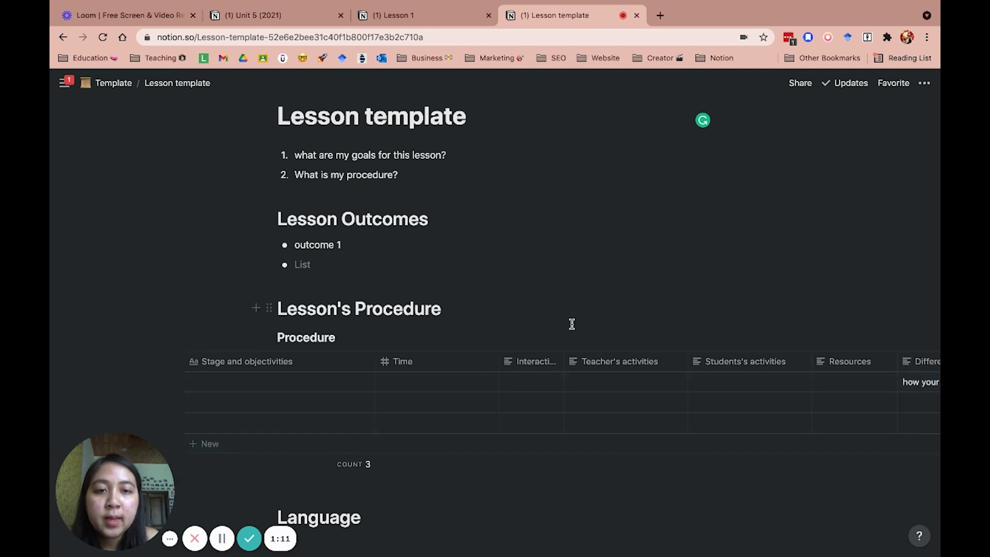
Step: Add an empty block and move it above the Language heading
scroll(550, 384, down, 5)
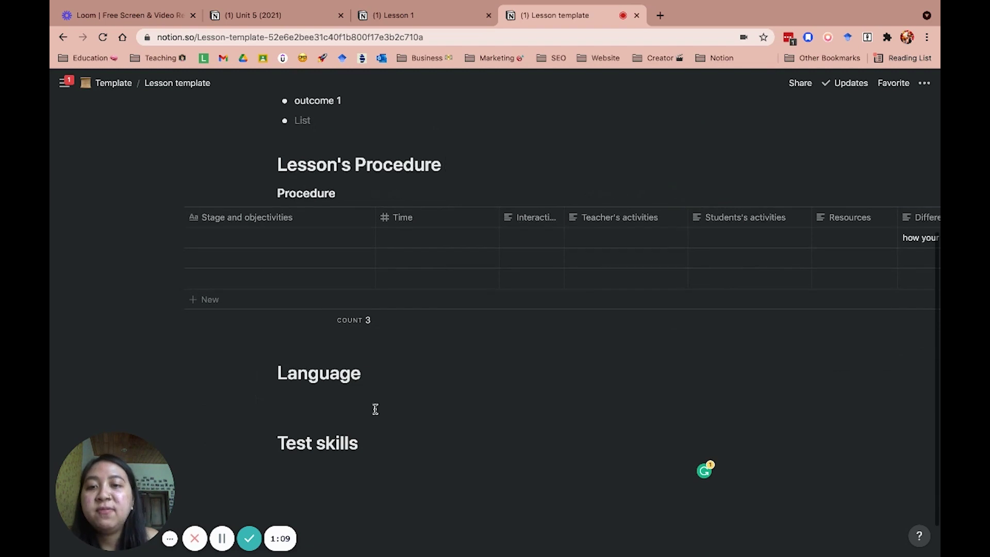
scroll(376, 409, up, 3)
scroll(376, 409, down, 3)
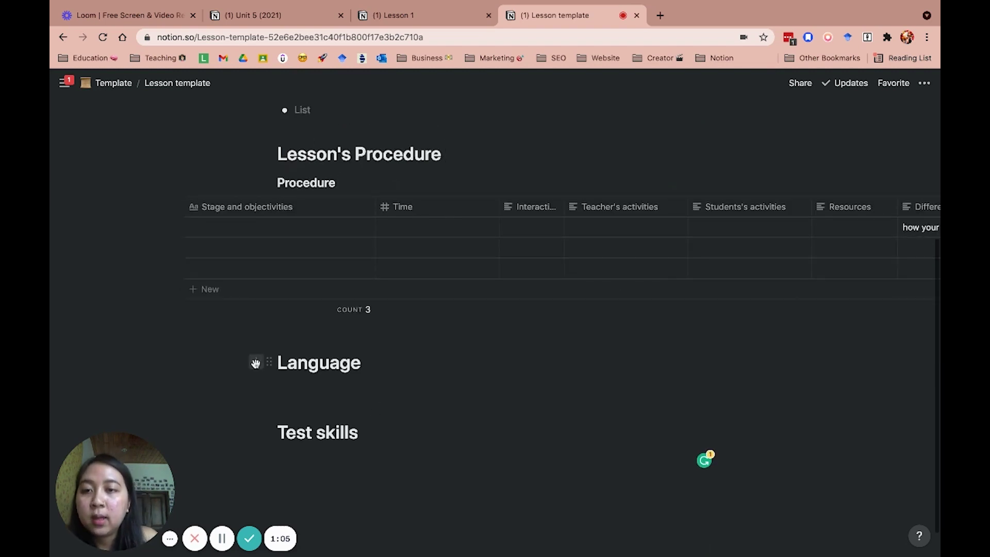
click(256, 364)
click(293, 389)
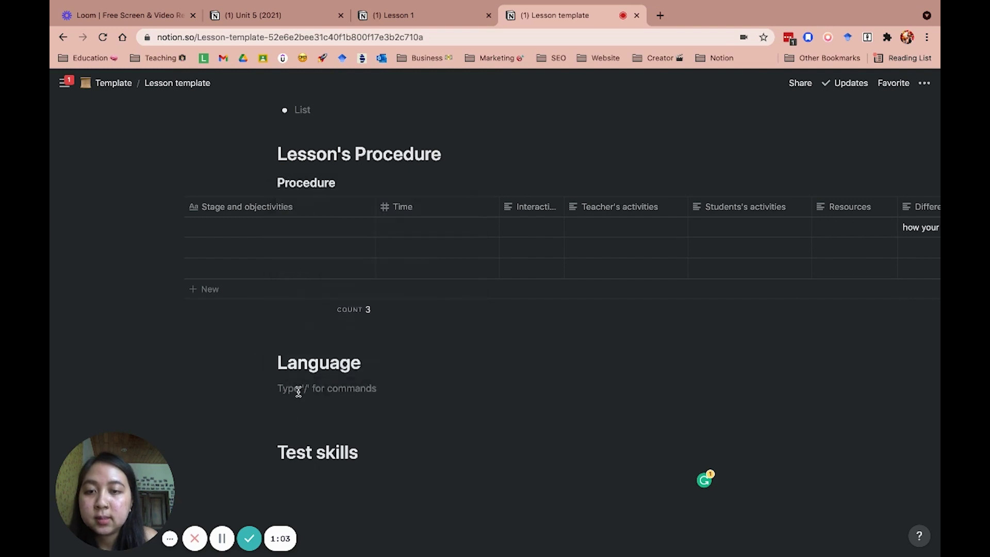
drag(265, 391, 278, 341)
Step: Make the moved block a Heading 1 reading 'Vocabulary'
click(290, 338)
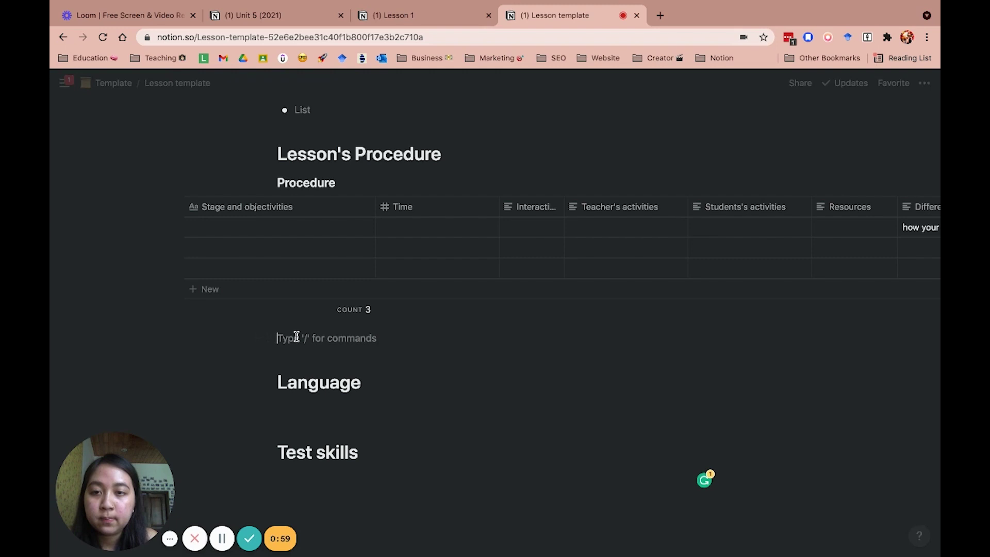
text(# Vo)
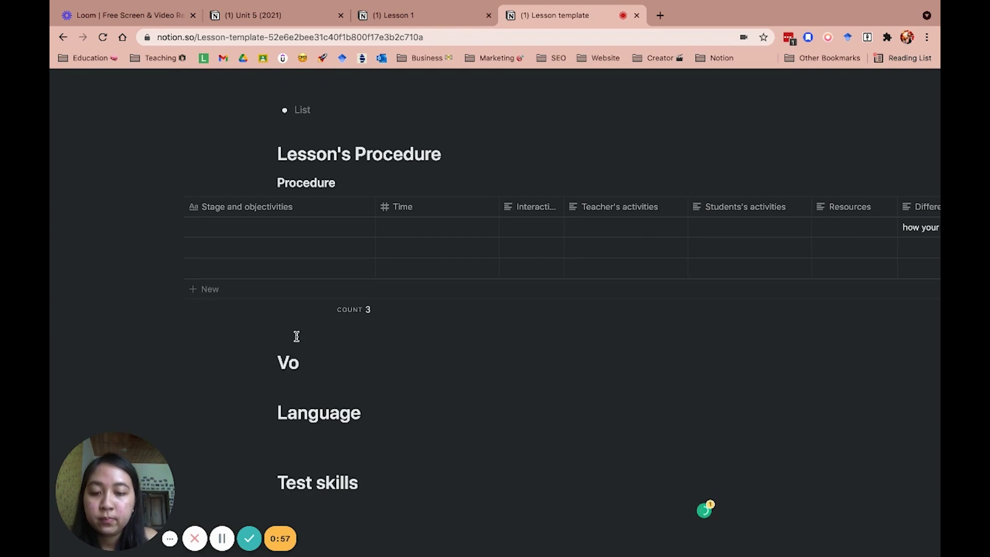
text(b)
key(BackSpace)
text(ca)
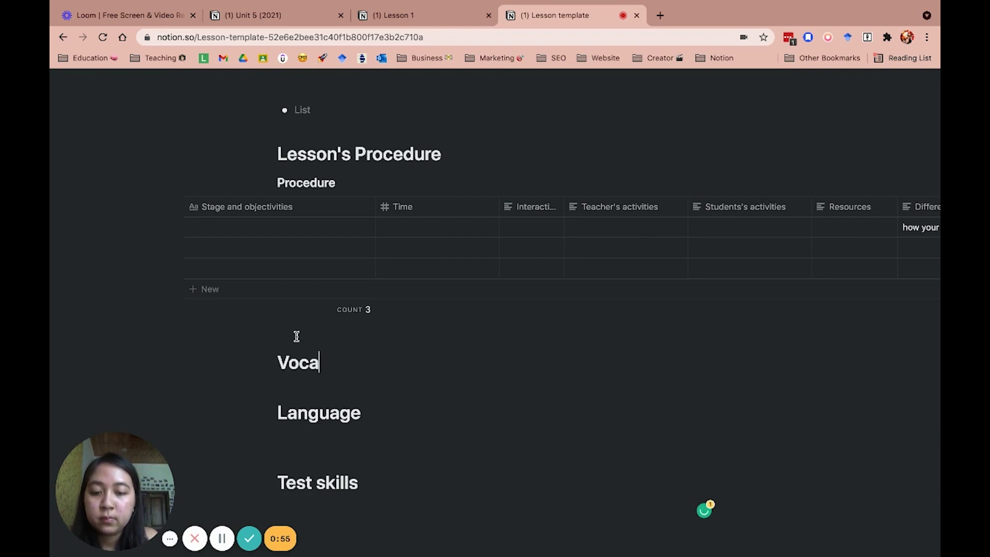
text(bulary)
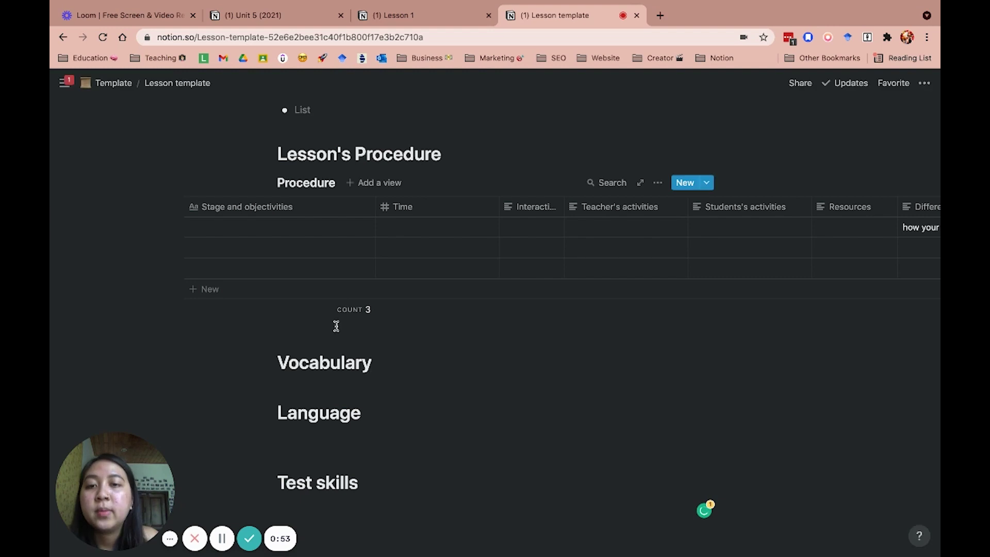
Step: Insert an inline table titled 'all' below the Vocabulary heading
key(Return)
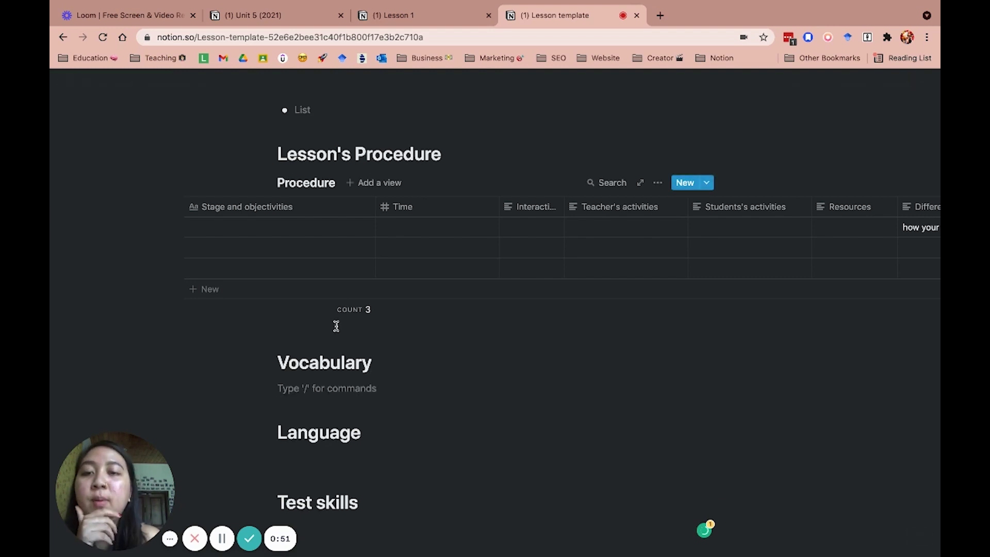
text(/ta)
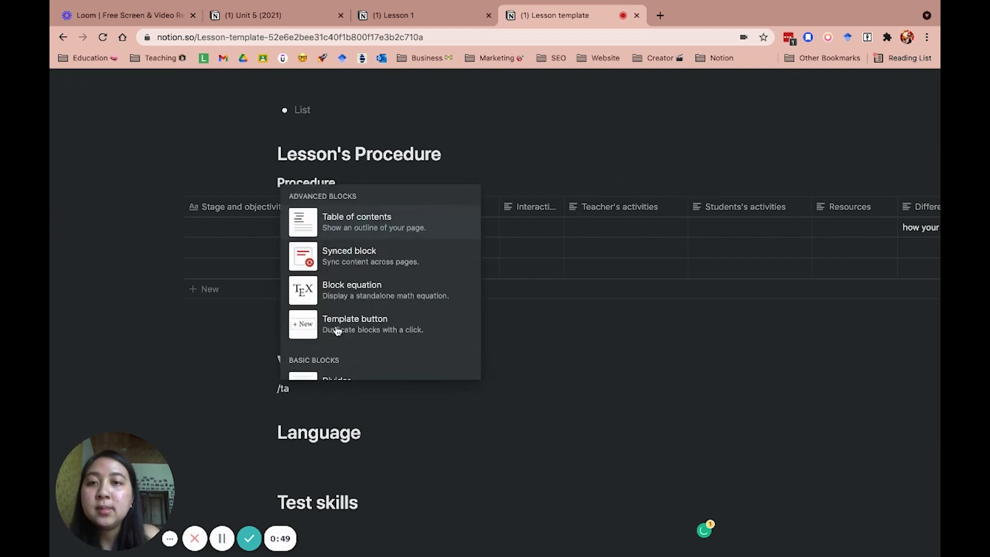
key(BackSpace)
key(BackSpace)
text(/t)
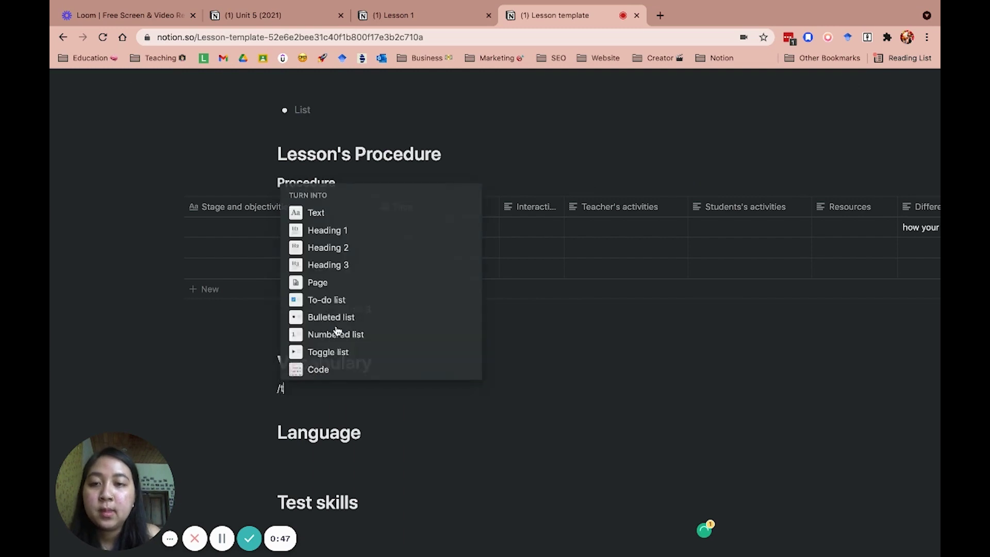
text(able)
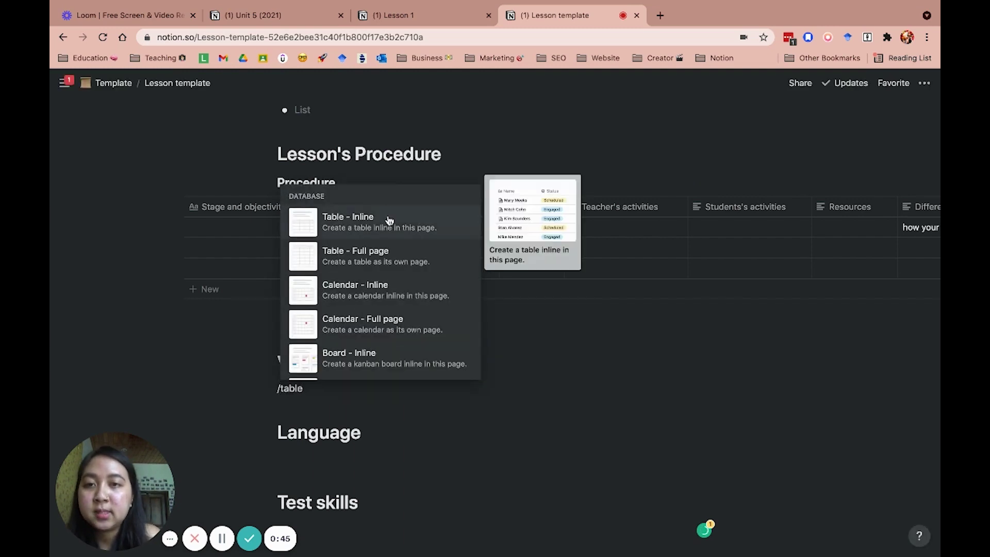
click(388, 220)
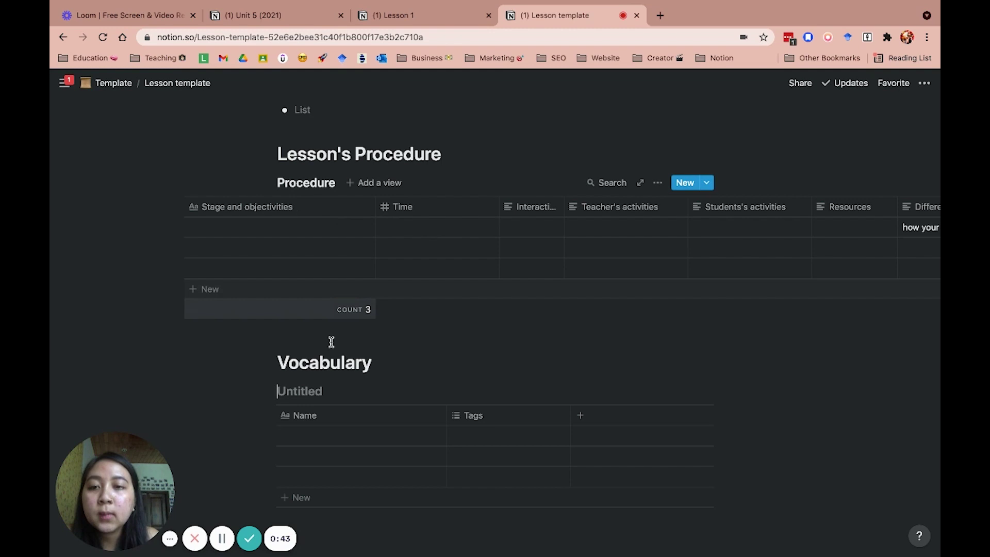
click(300, 392)
text(all)
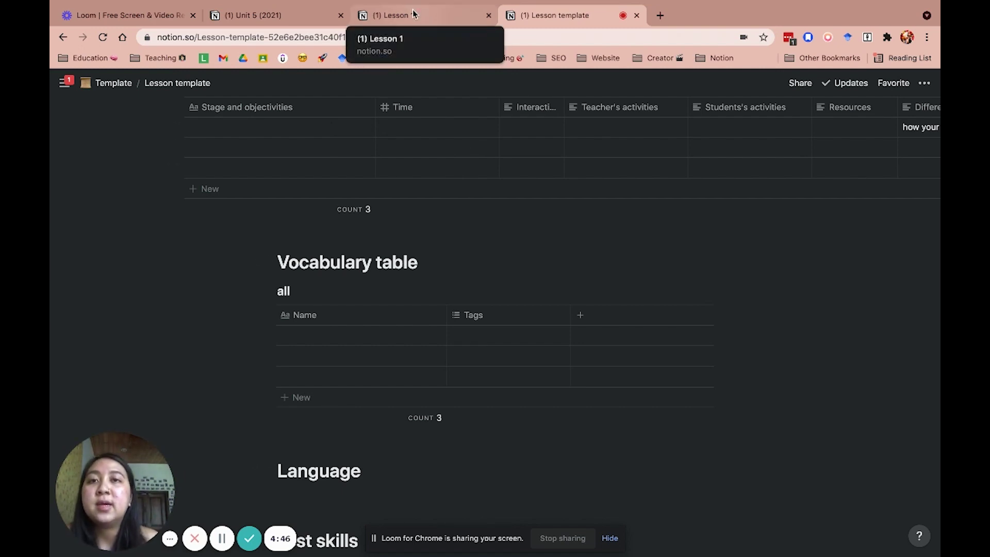
click(336, 321)
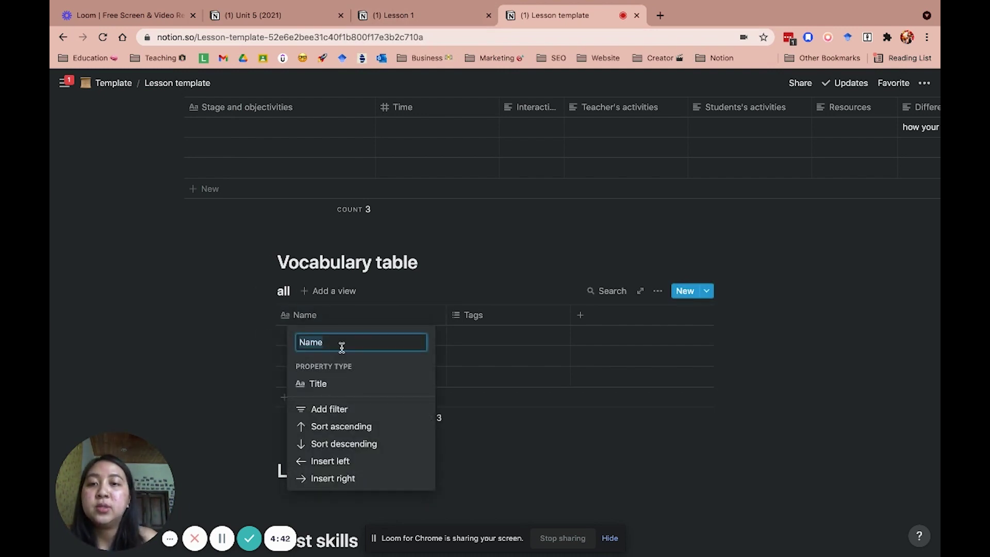
Step: Rename the table's Name and Tags columns to 'vocabulary item' and 'Part of speech'
text(voc)
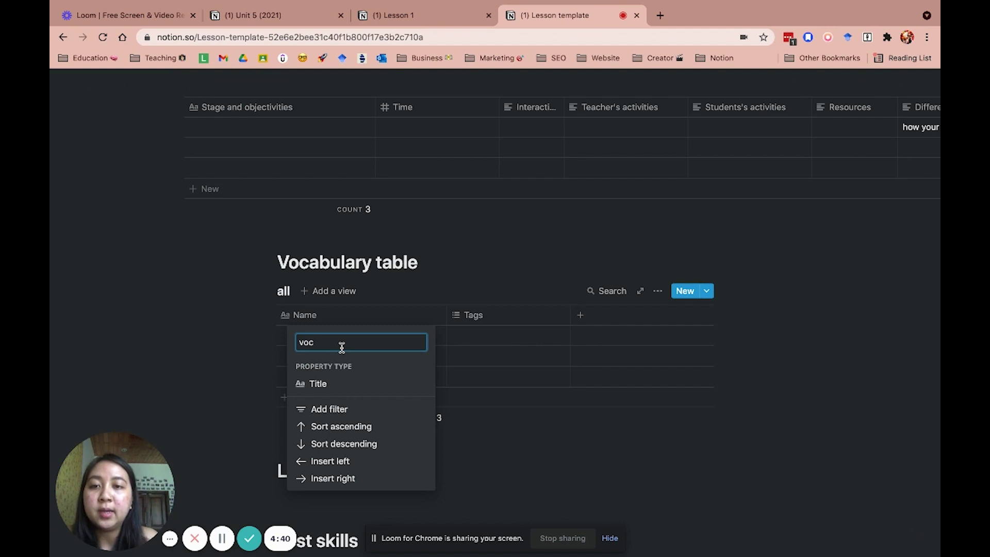
text(abulat)
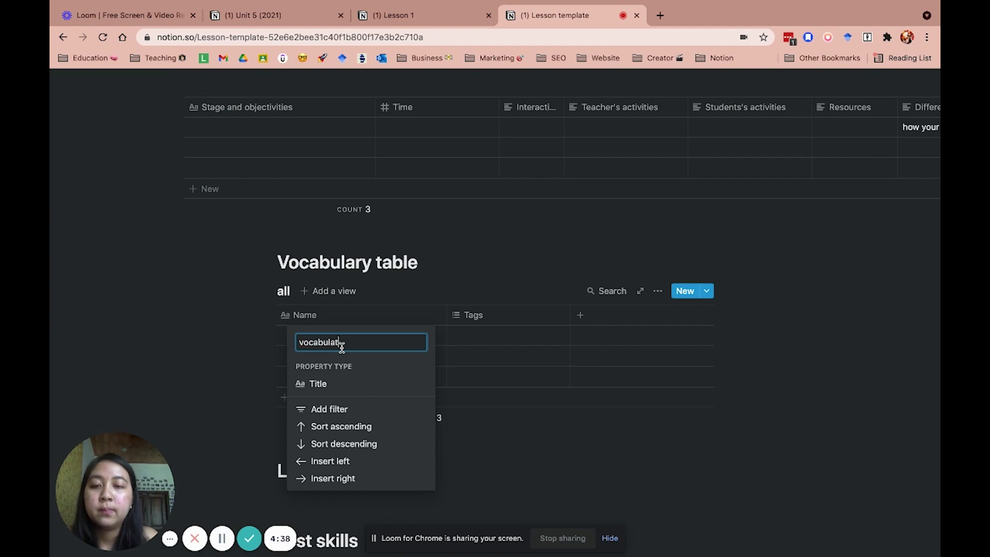
key(BackSpace)
text(ry item)
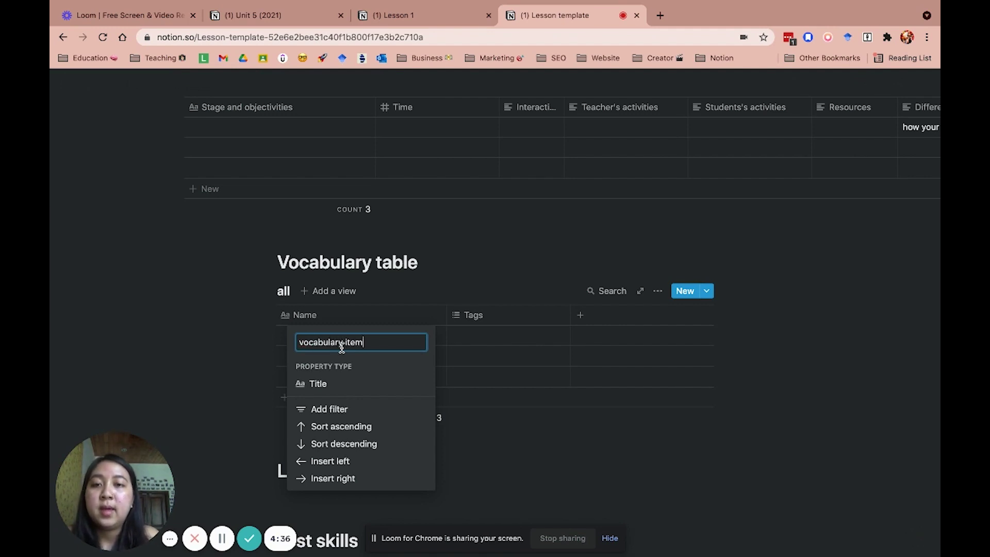
click(494, 316)
click(496, 316)
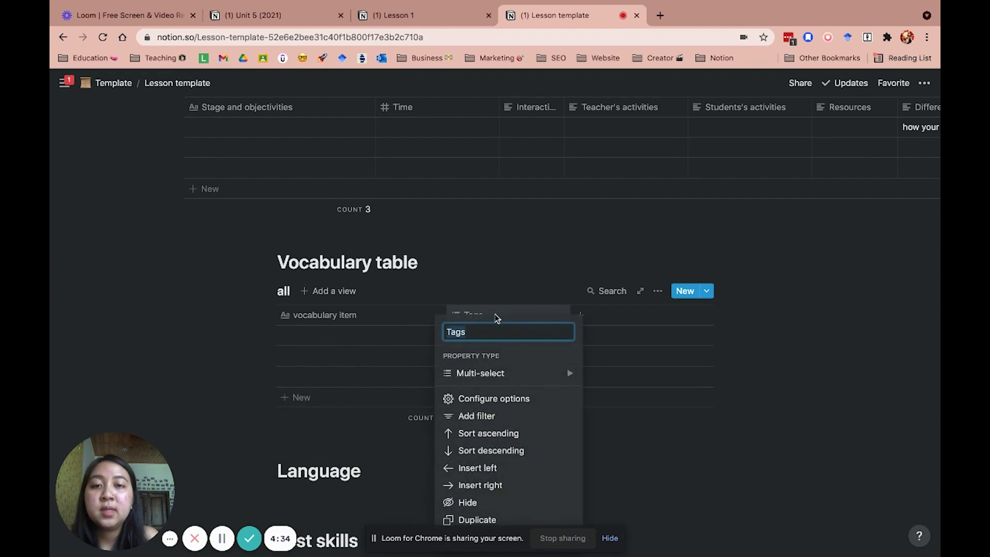
text(Part of)
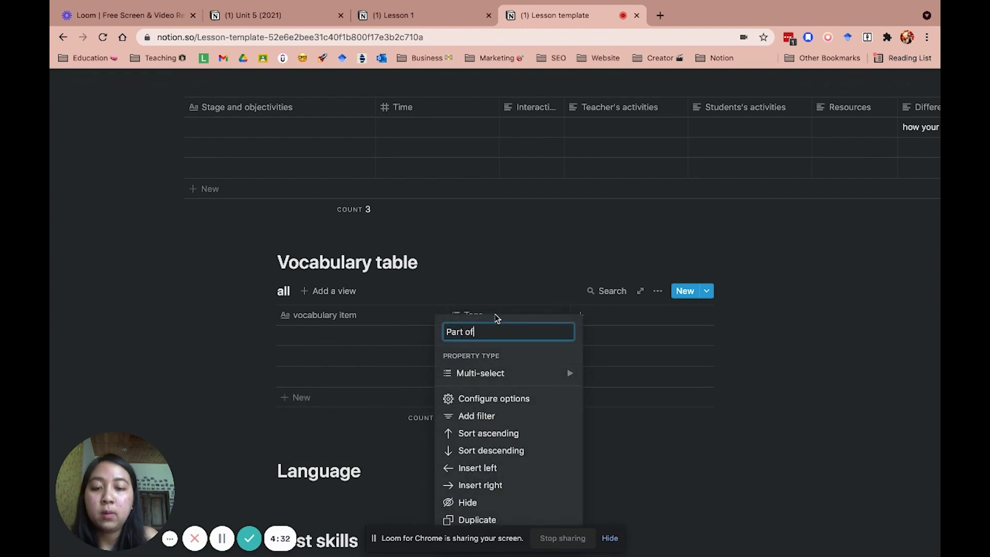
text( speech)
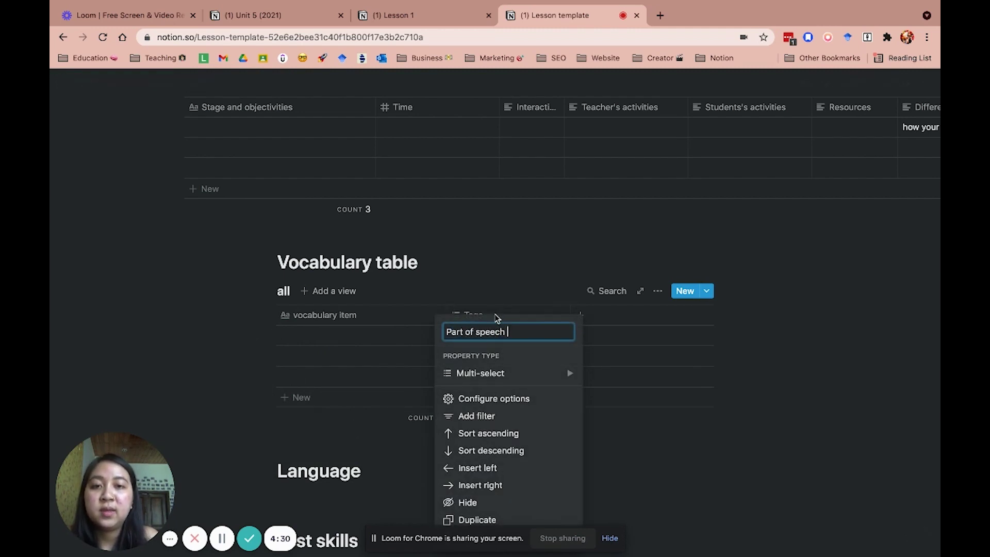
key(Return)
Step: Change the Part of speech column's property type to Select
click(505, 315)
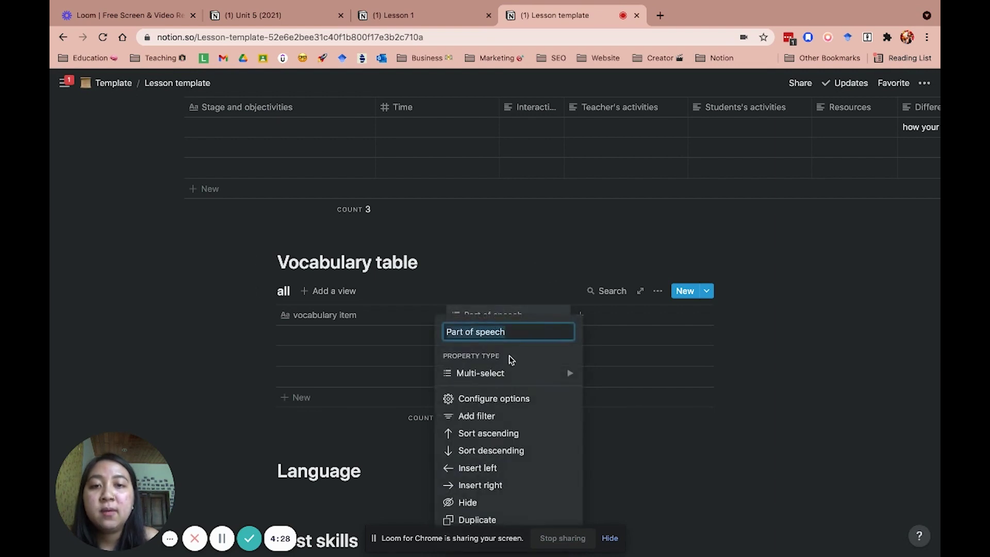
mouse_move(510, 373)
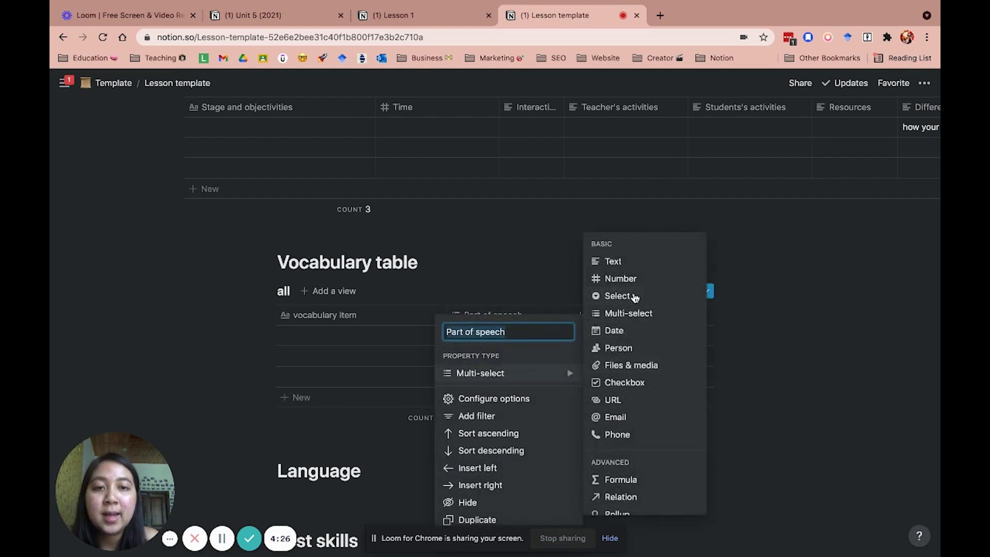
click(634, 295)
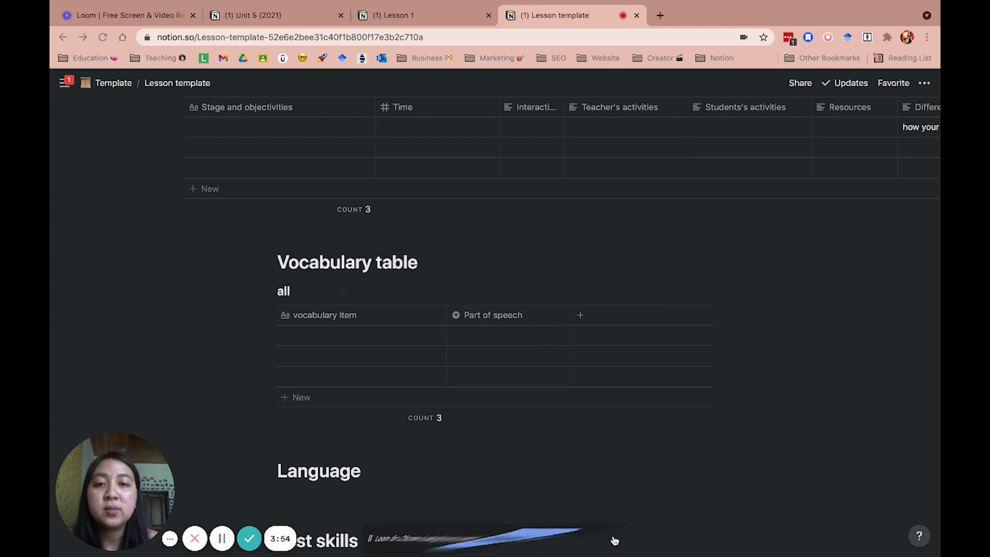
click(609, 538)
Step: Add a 'Pronunciation /IPA/' column after Part of speech
click(506, 316)
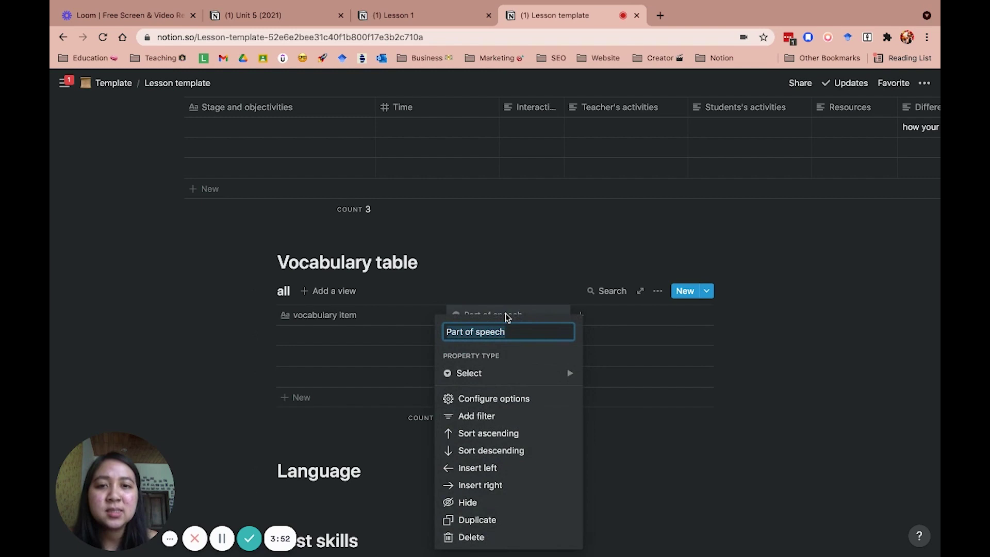
mouse_move(513, 375)
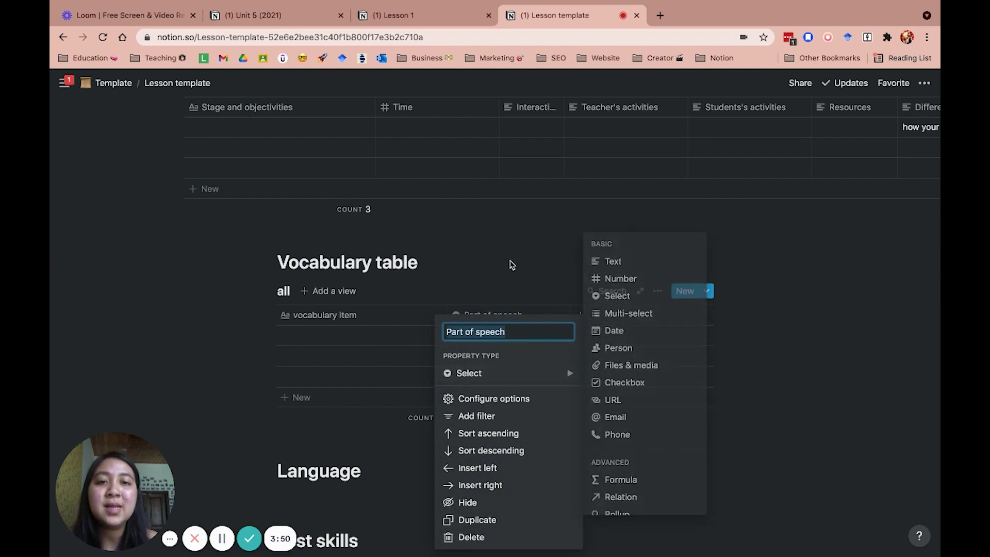
click(509, 263)
click(581, 314)
text(Po)
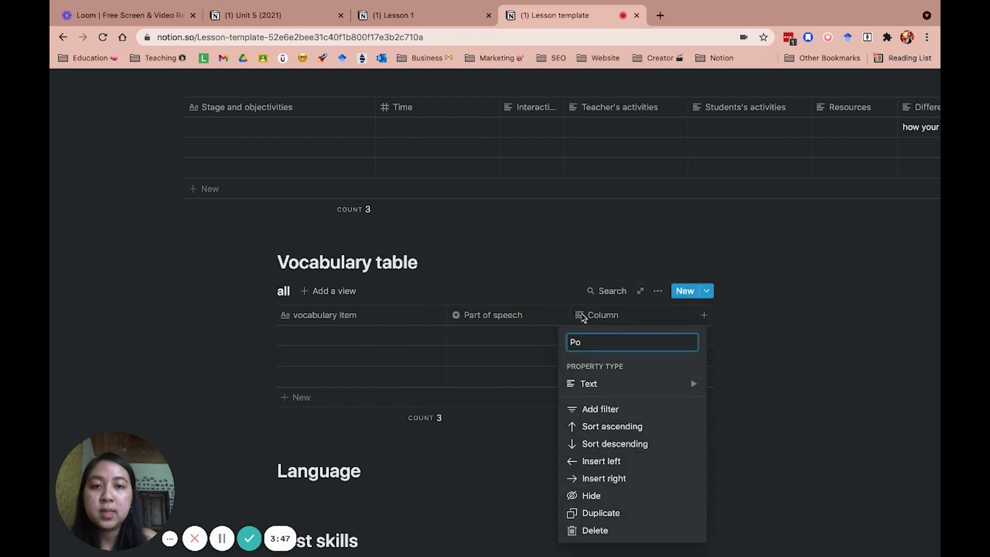
key(BackSpace)
text(ro)
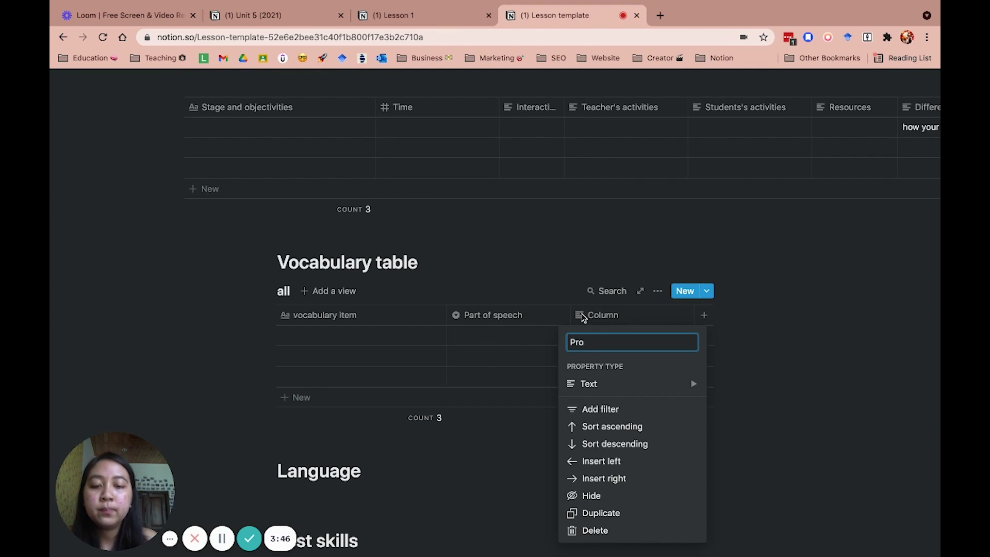
text(nunciation)
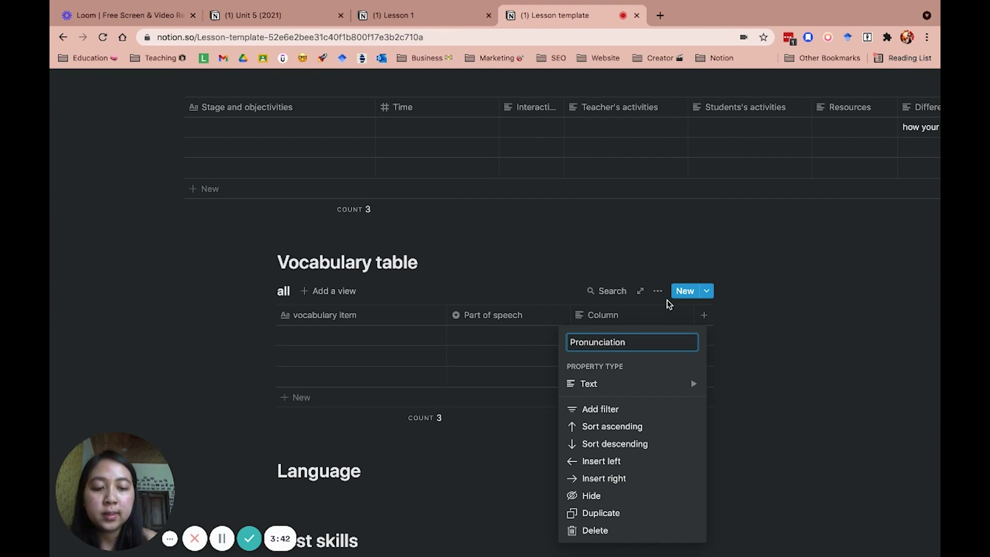
text( /IPA)
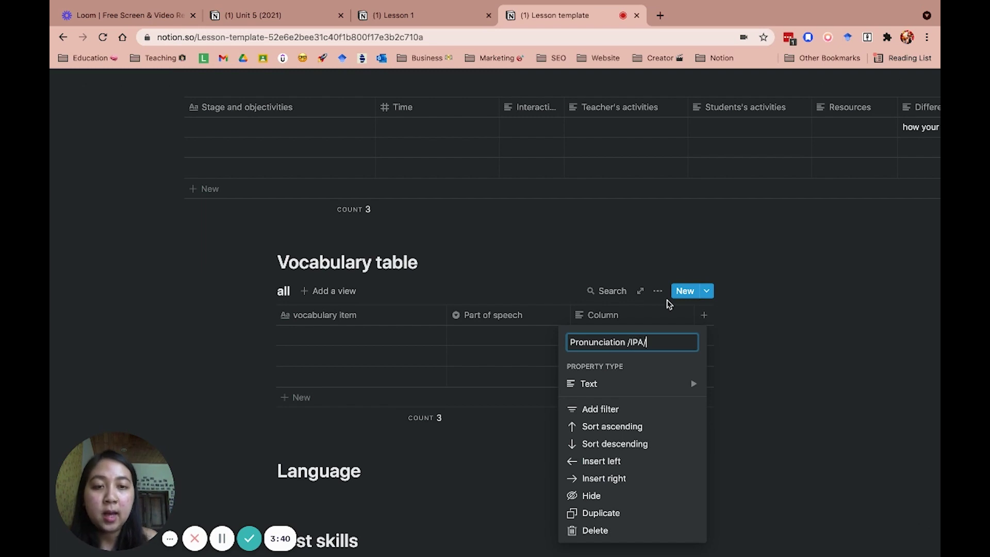
text(/)
click(567, 260)
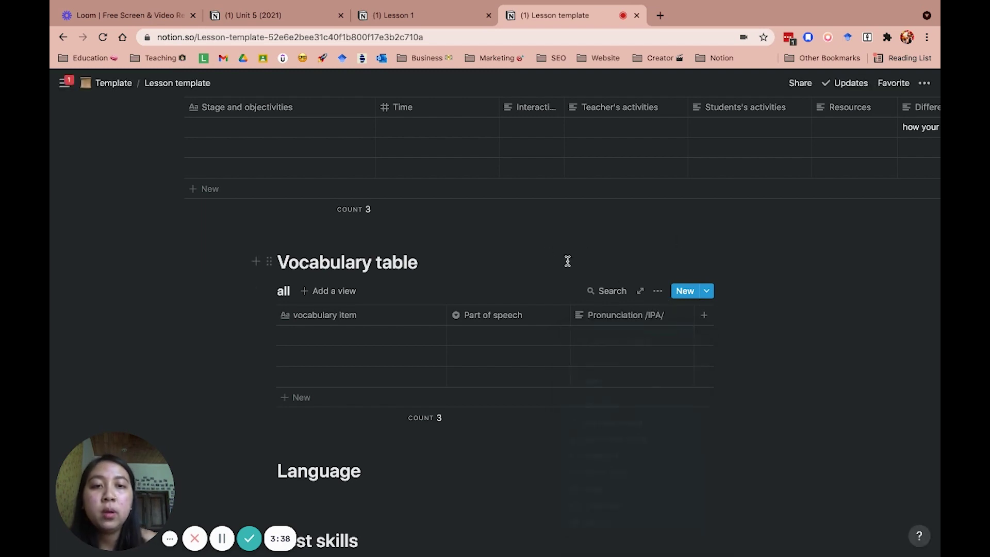
Step: Add an 'Elicit methods' column after Pronunciation /IPA/
click(713, 329)
key(BackSpace)
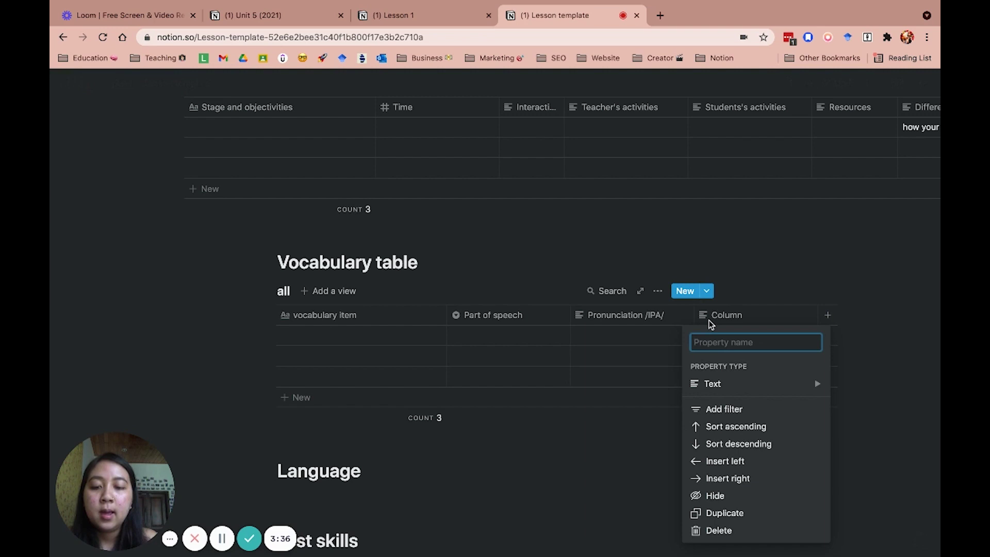
text(Ex)
key(BackSpace)
key(BackSpace)
text(E)
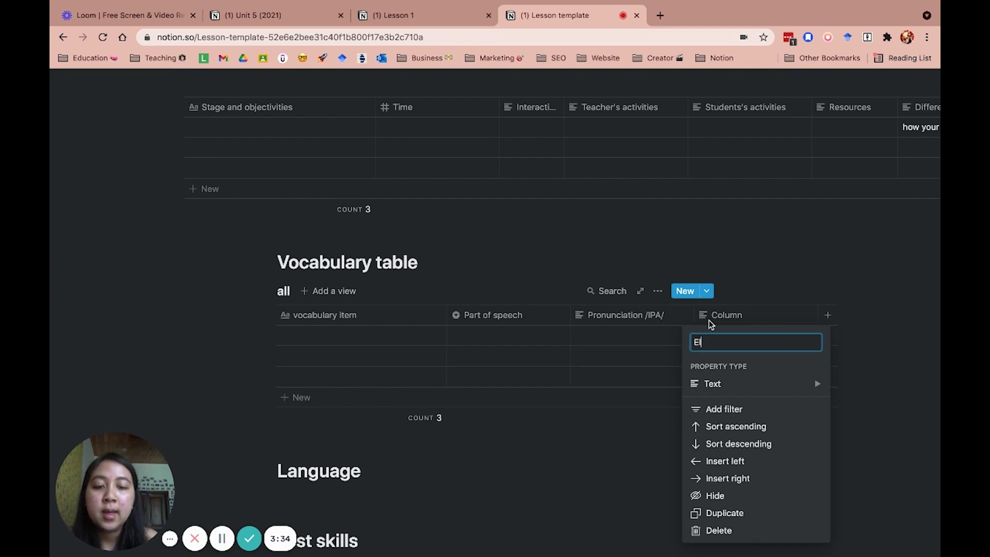
text(licit meaning)
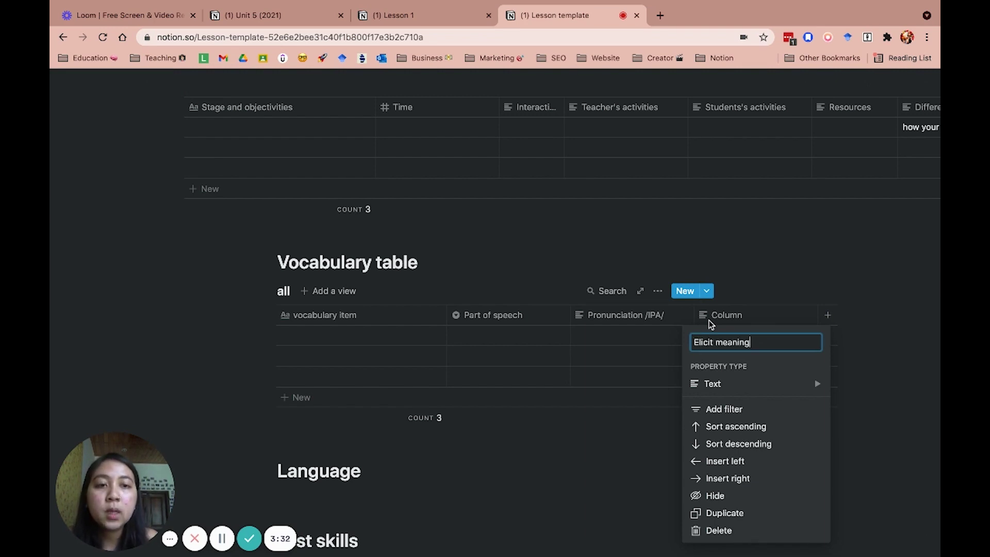
key(BackSpace)
key(BackSpace)
key(BackSpace)
key(BackSpace)
key(BackSpace)
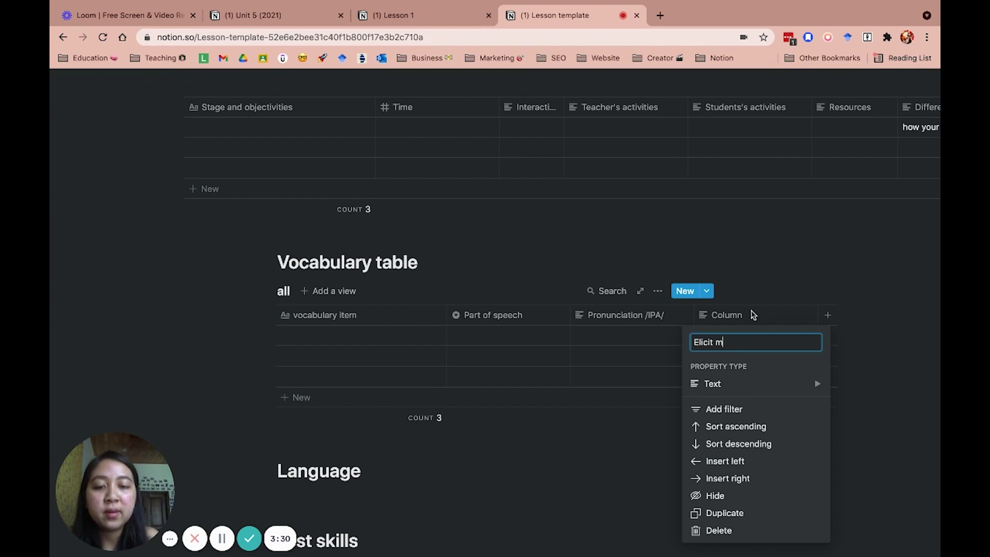
text(ethods)
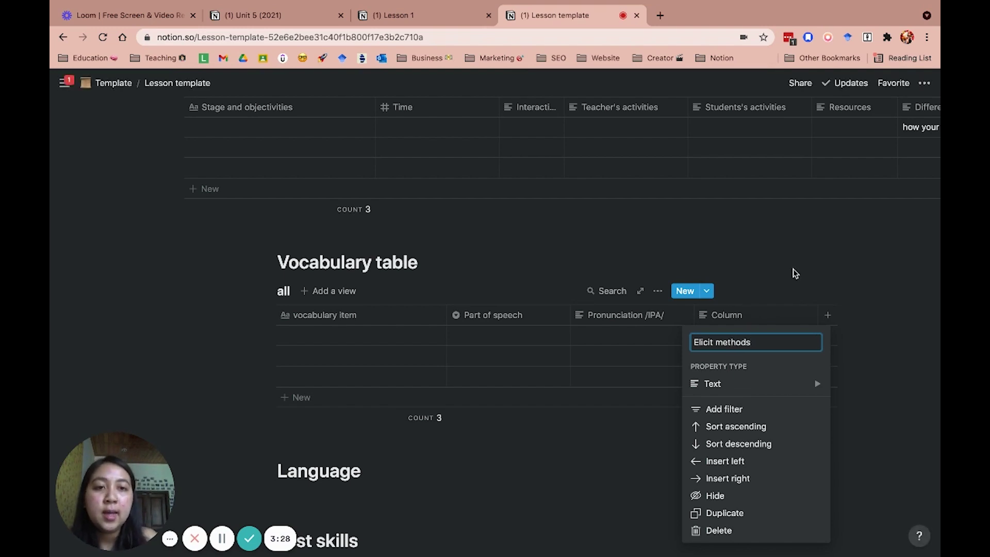
click(794, 273)
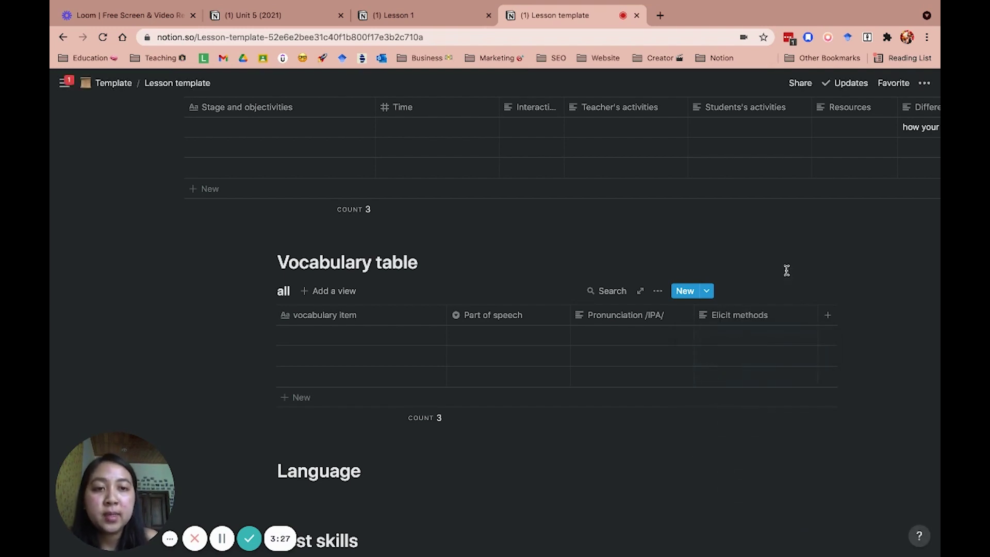
Step: Add 'meaning' and 'Concept checking questions (CCQs)' columns to the Vocabulary table
click(825, 313)
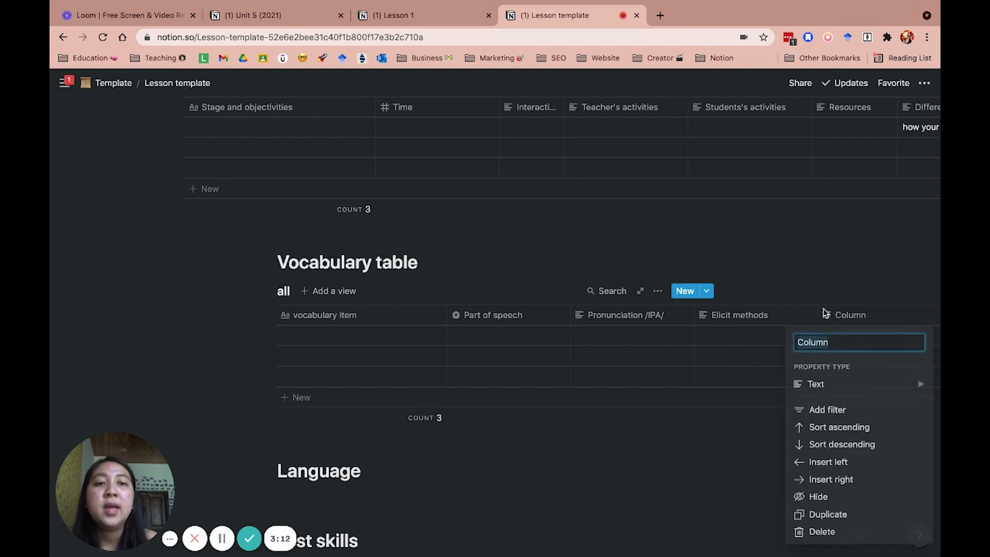
key(BackSpace)
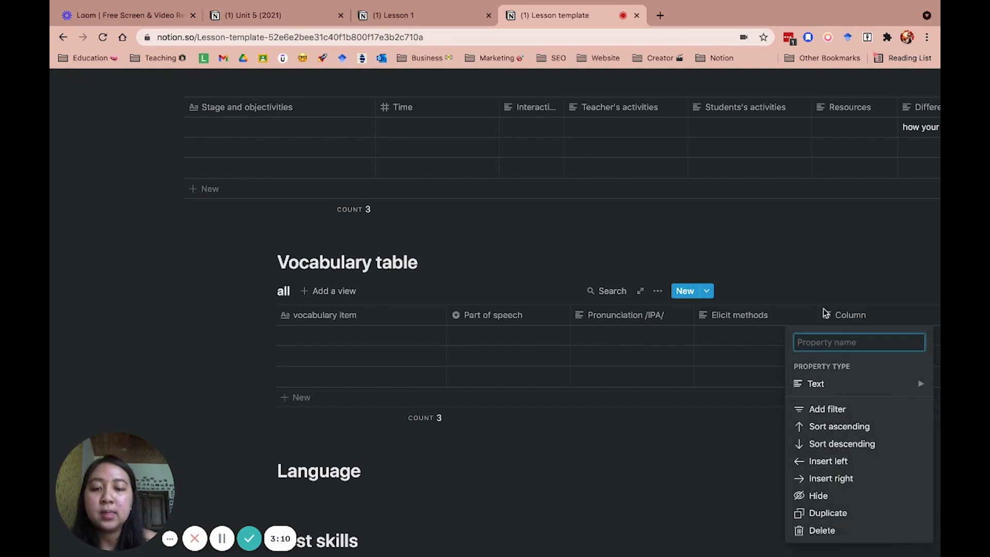
text(meaning)
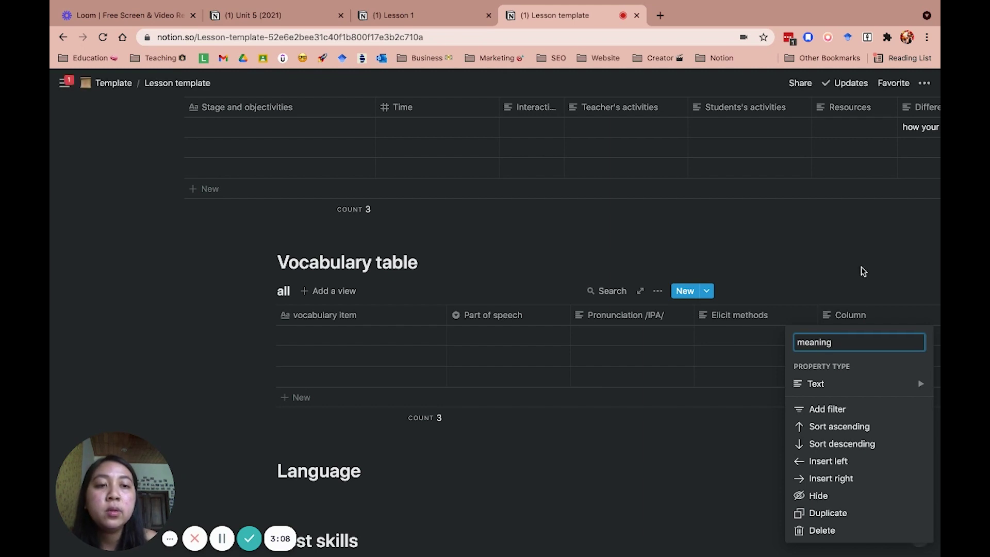
click(860, 269)
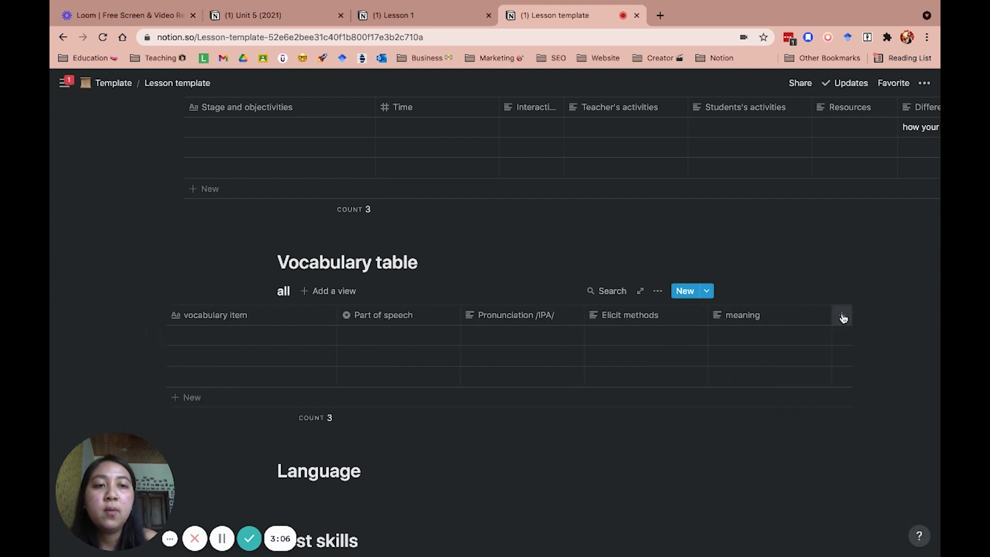
click(842, 314)
text(Cencept)
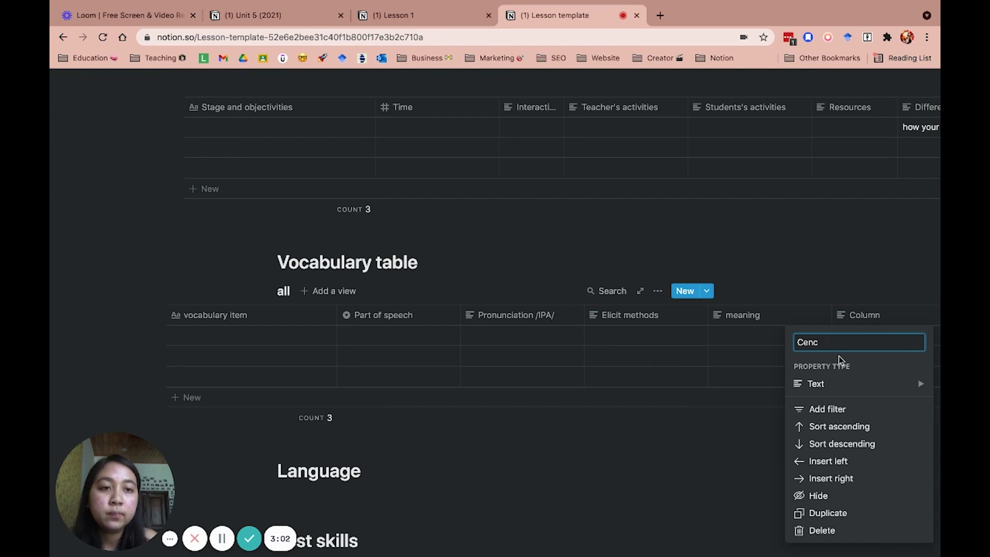
key(BackSpace)
key(BackSpace)
key(BackSpace)
text(oncept c)
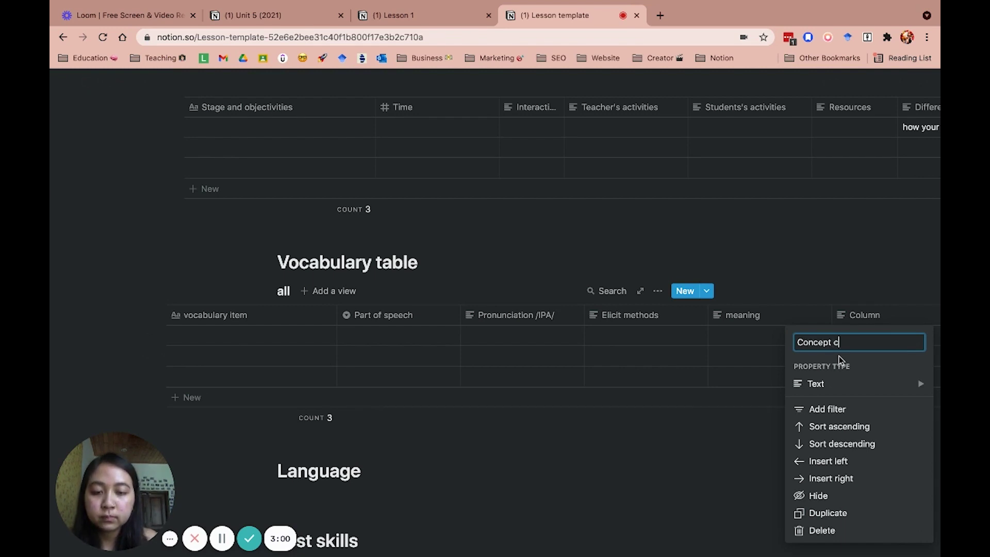
text(hecking qu)
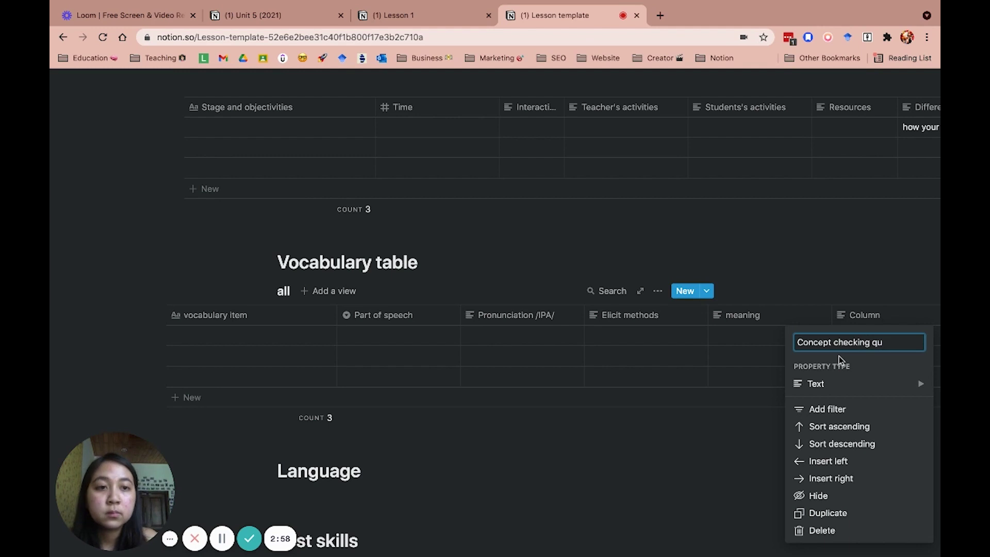
text(estions)
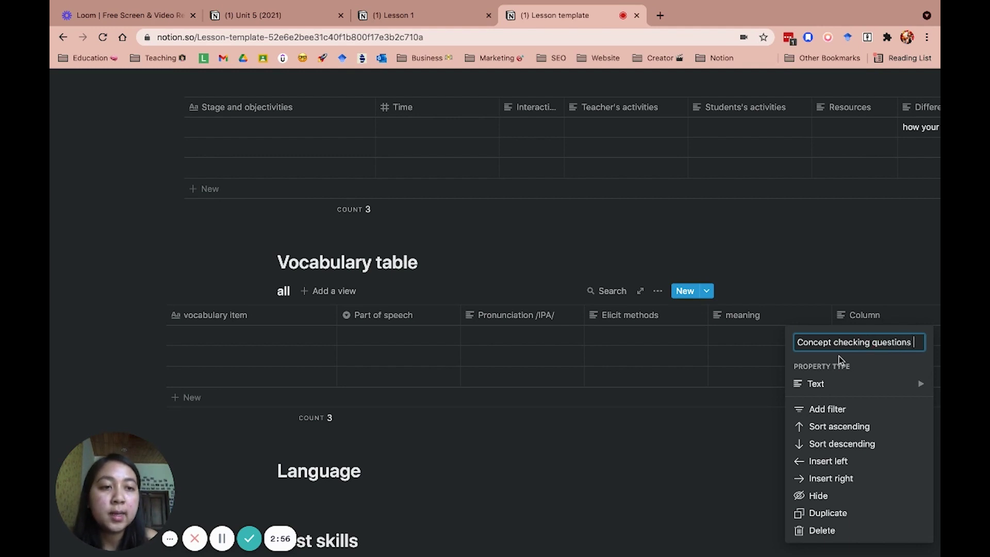
text( (CCQ)
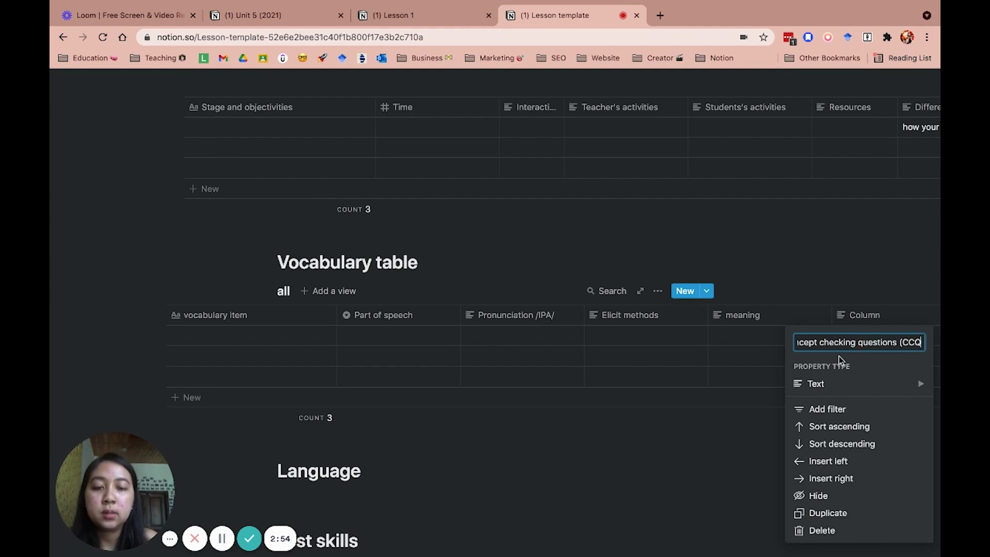
text(s))
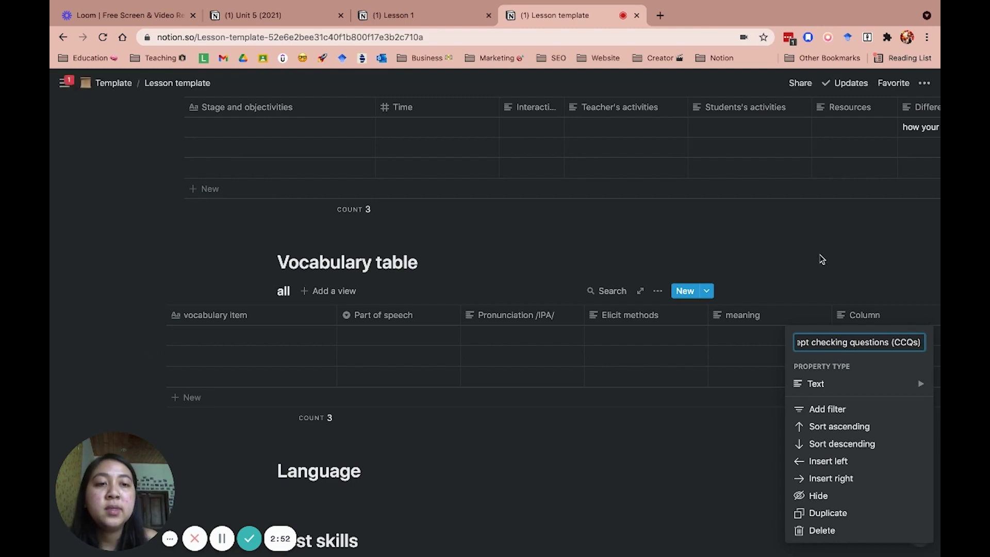
click(821, 258)
Step: Make the meaning column narrower
drag(830, 311, 794, 314)
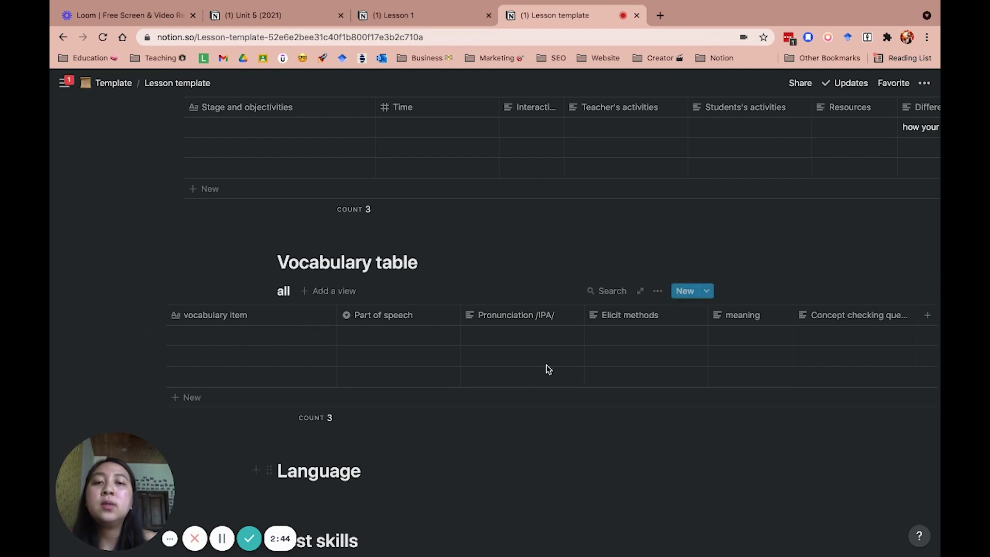
scroll(553, 350, right, 3)
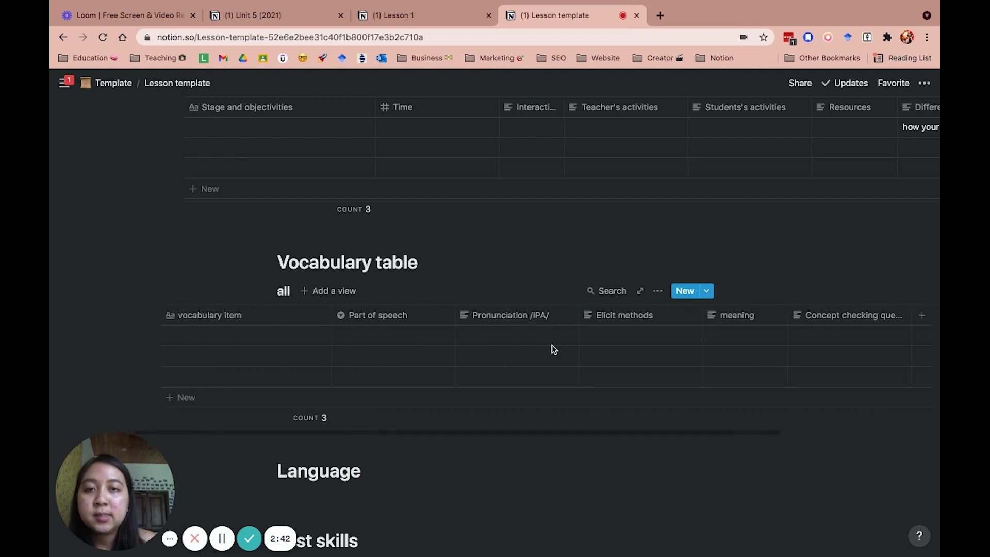
scroll(553, 349, left, 1)
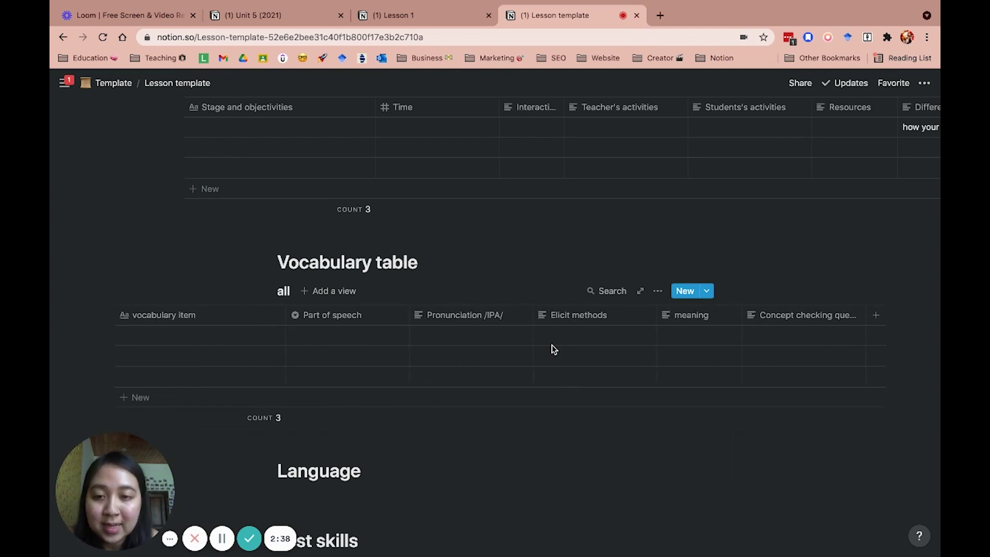
Step: Insert an inline table titled 'all' on a new line under the Language heading
scroll(512, 477, down, 3)
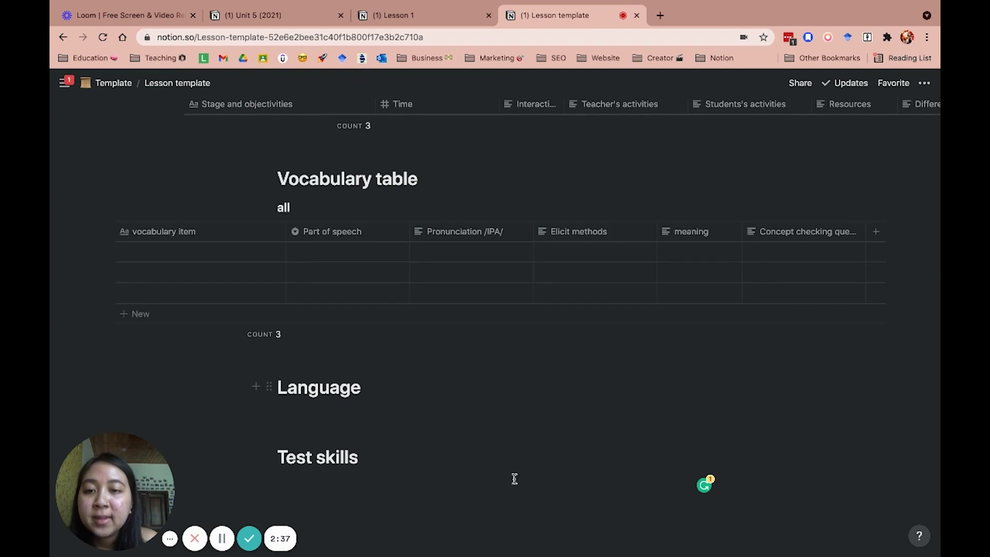
click(394, 393)
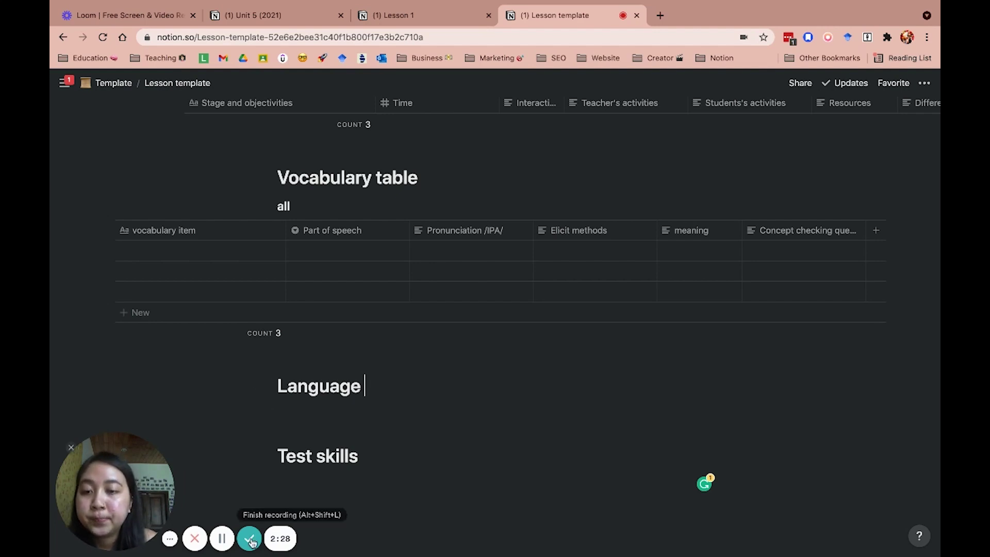
key(Return)
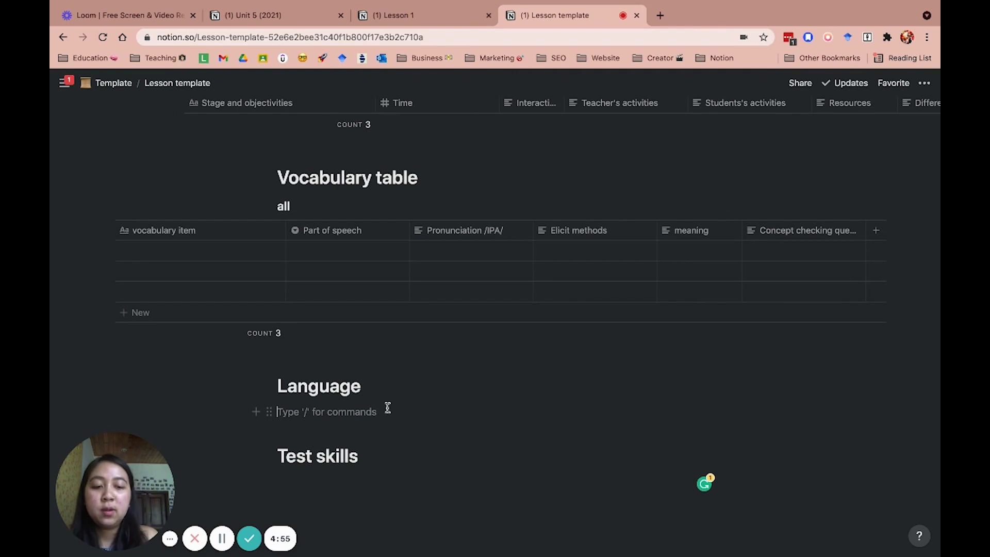
text(/da)
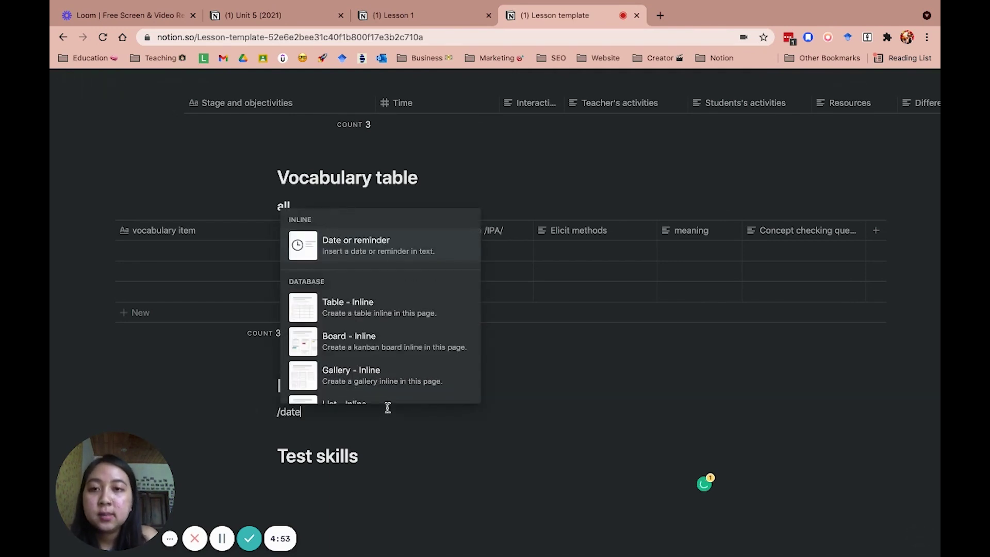
key(BackSpace)
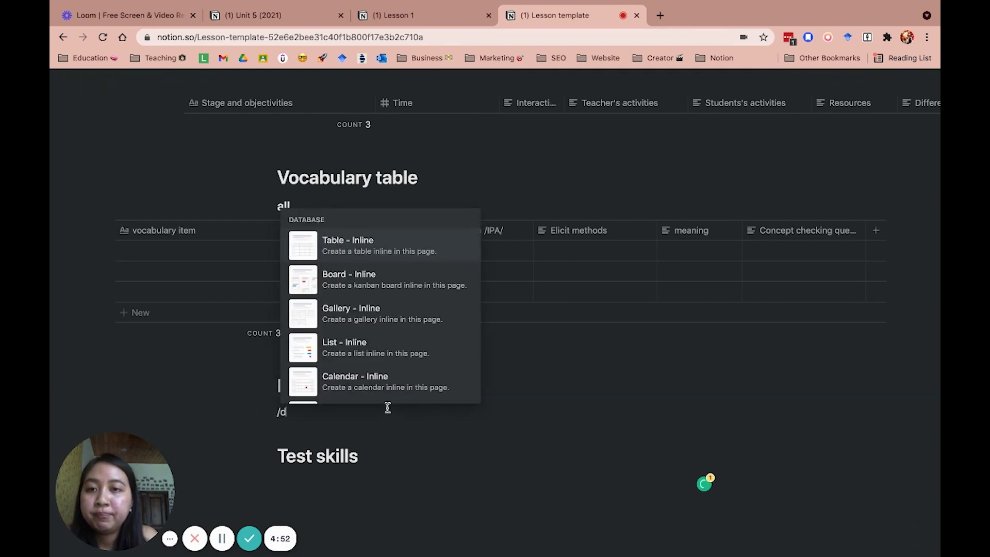
click(393, 247)
text(all)
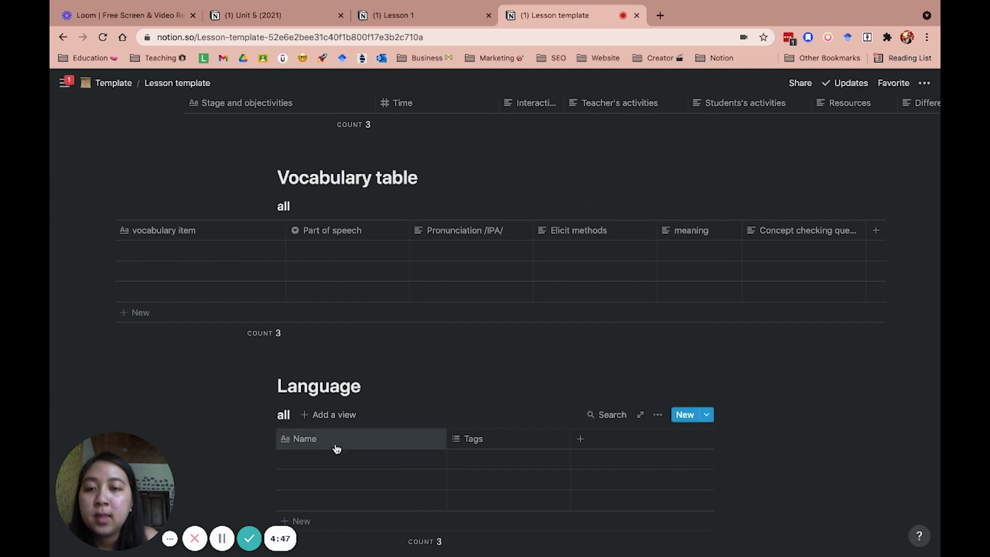
Step: Rename the Language table's Name column to 'Target language'
scroll(336, 448, down, 2)
click(347, 368)
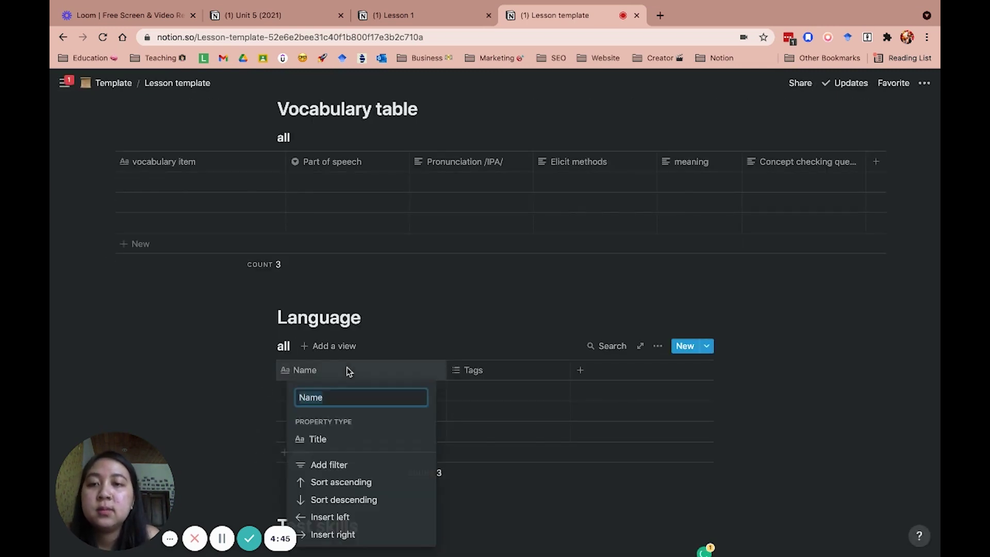
text(Tar)
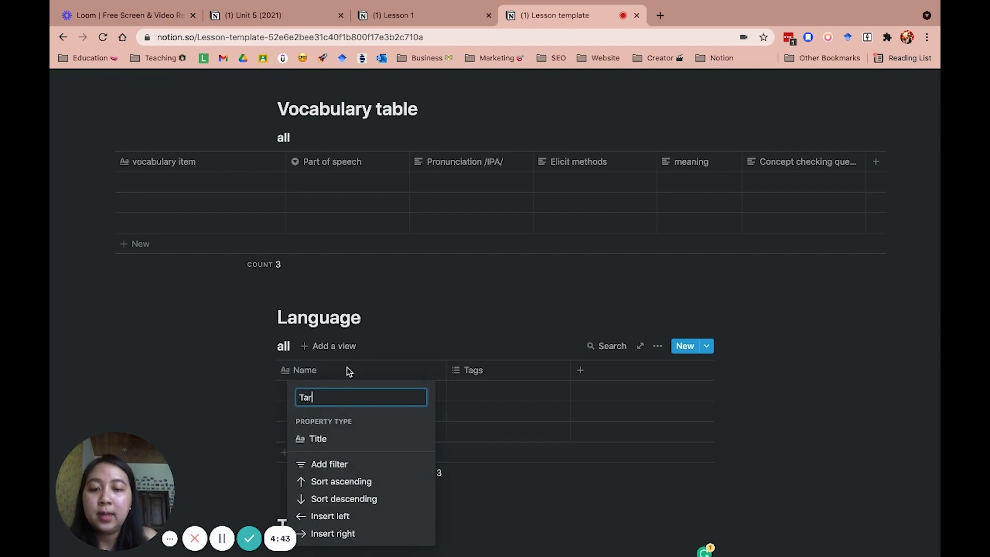
text(get language)
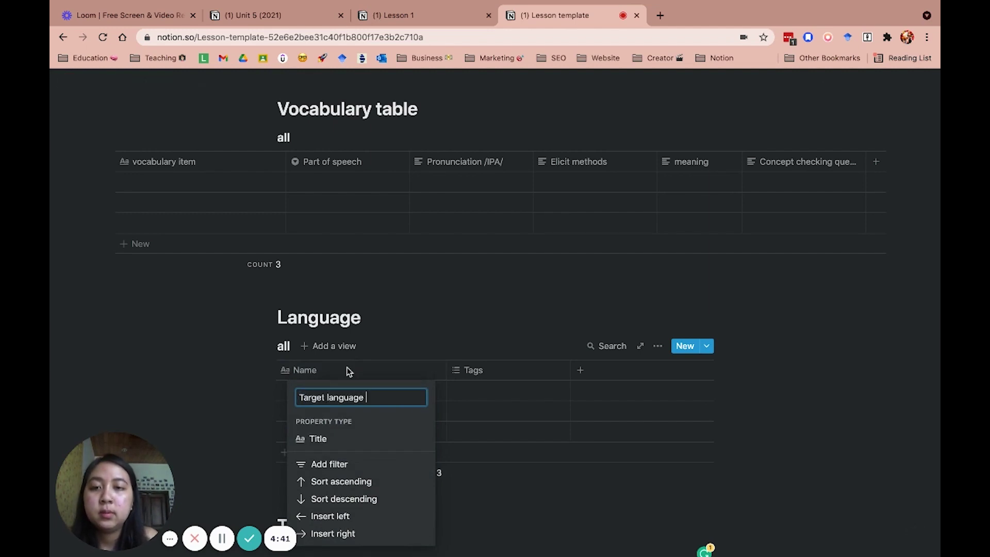
key(Return)
Step: Make the Tags column plain text and rename it 'Pulling language from the text'
click(486, 369)
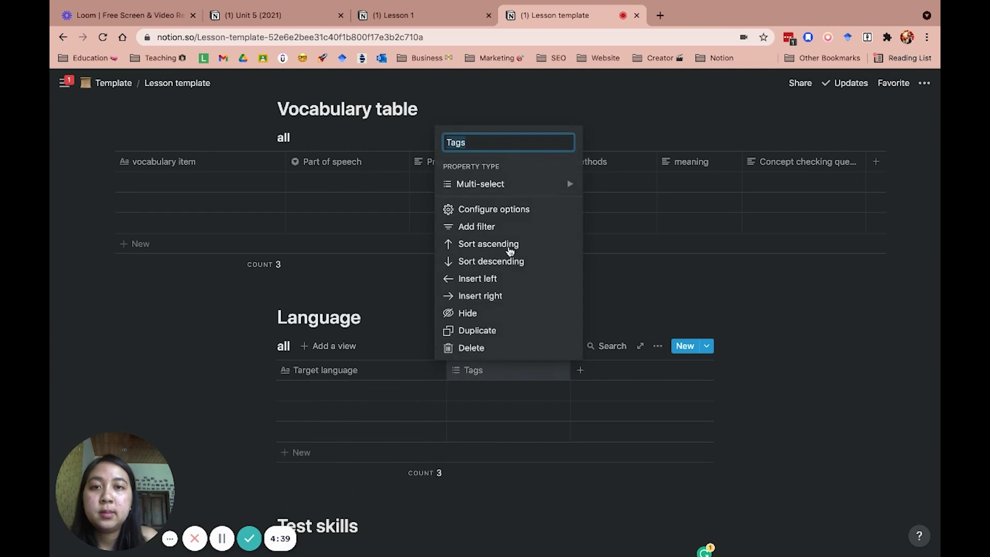
mouse_move(550, 191)
click(626, 104)
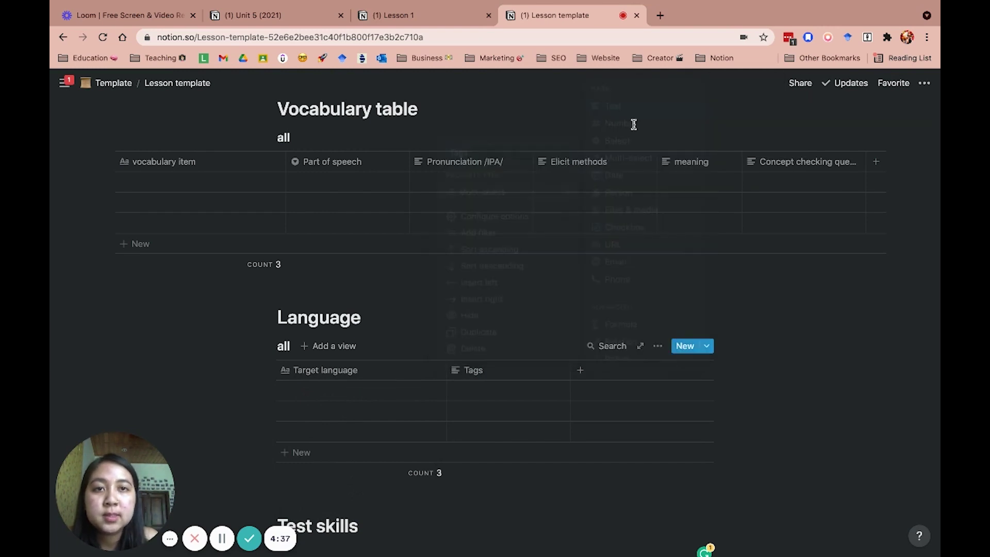
click(485, 380)
mouse_move(490, 188)
key(BackSpace)
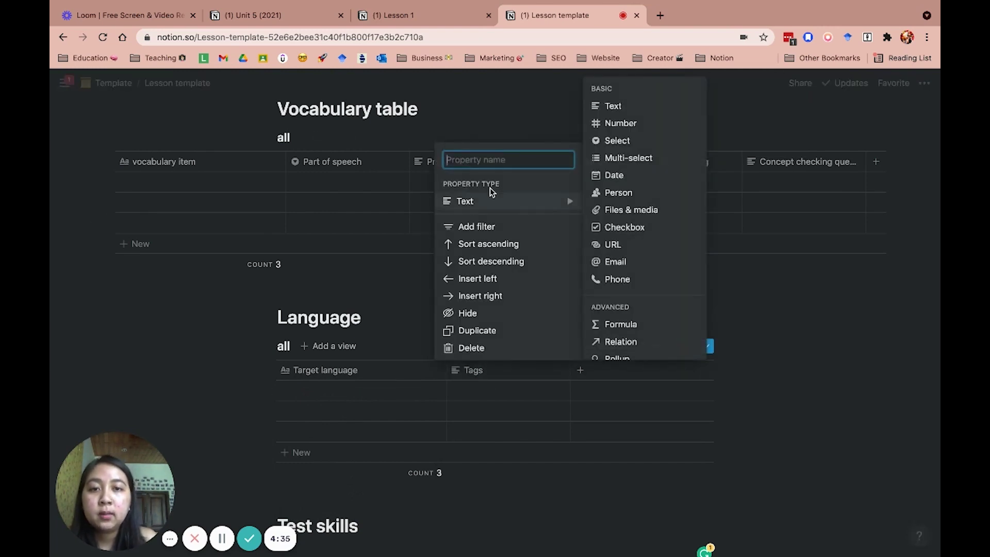
text(Pulling)
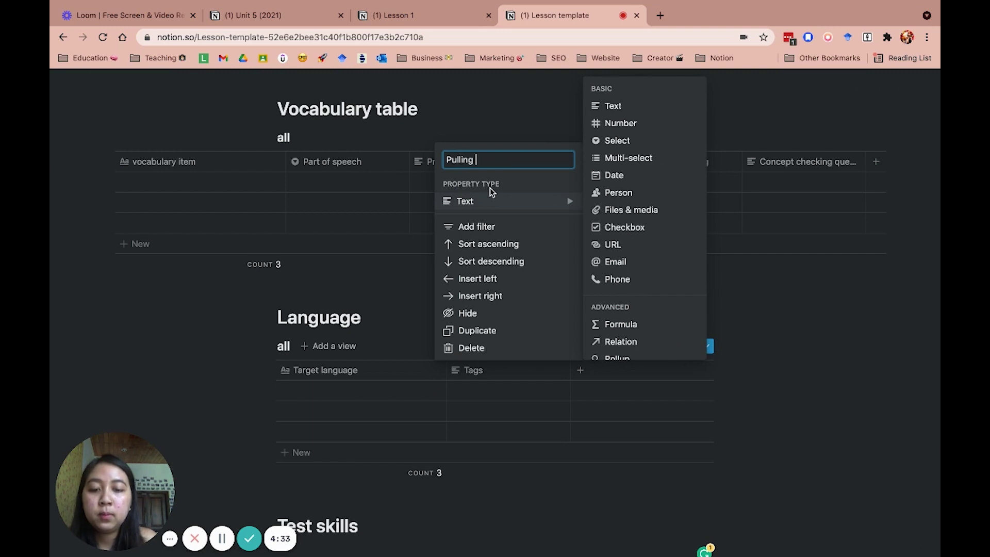
text( language)
text( from the)
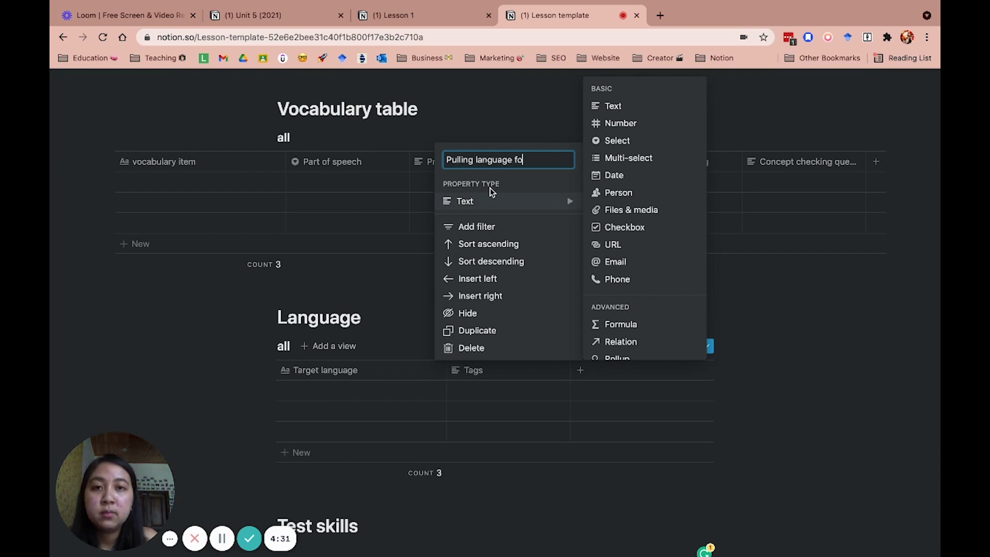
text( text)
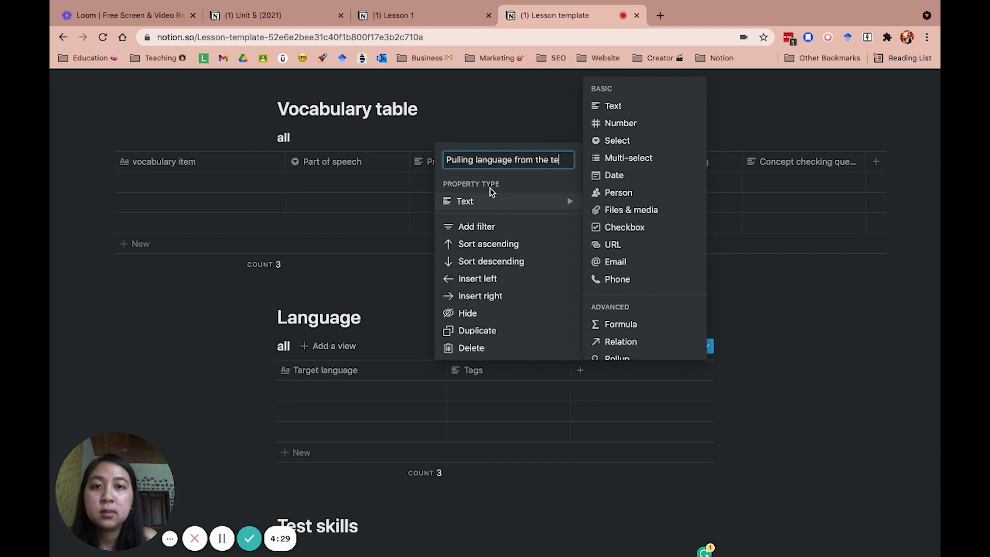
click(492, 379)
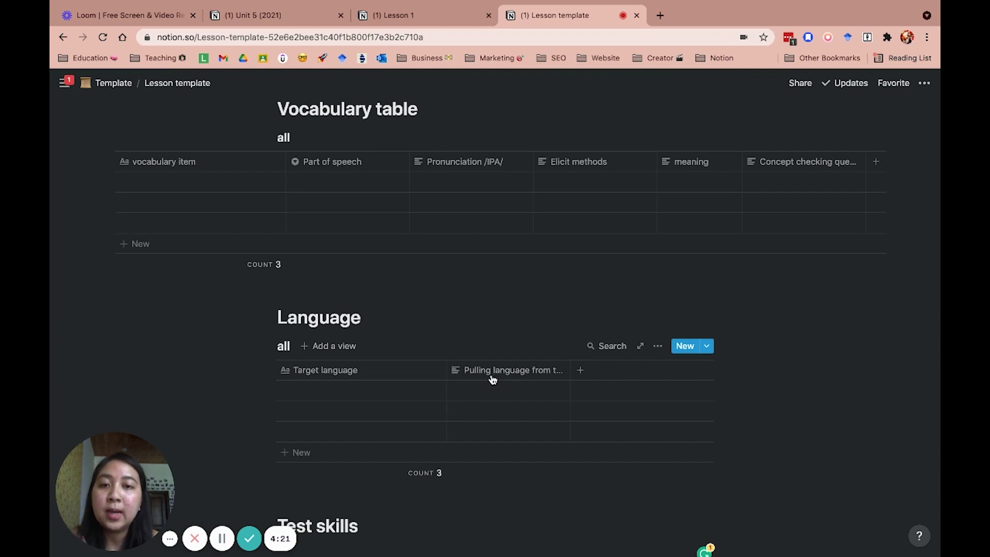
Step: Add 'Elicit method' and 'Meaning' columns to the Language table
click(578, 370)
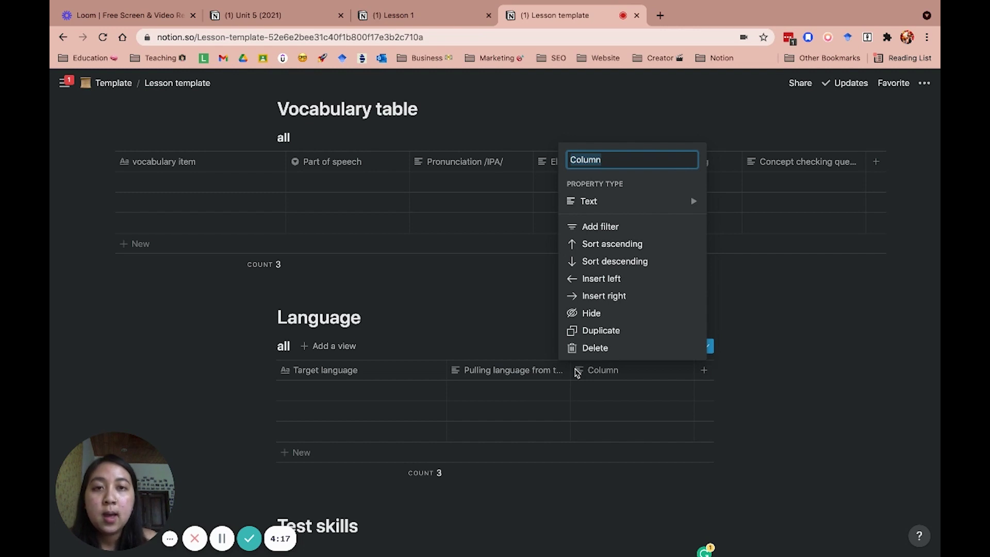
text(E)
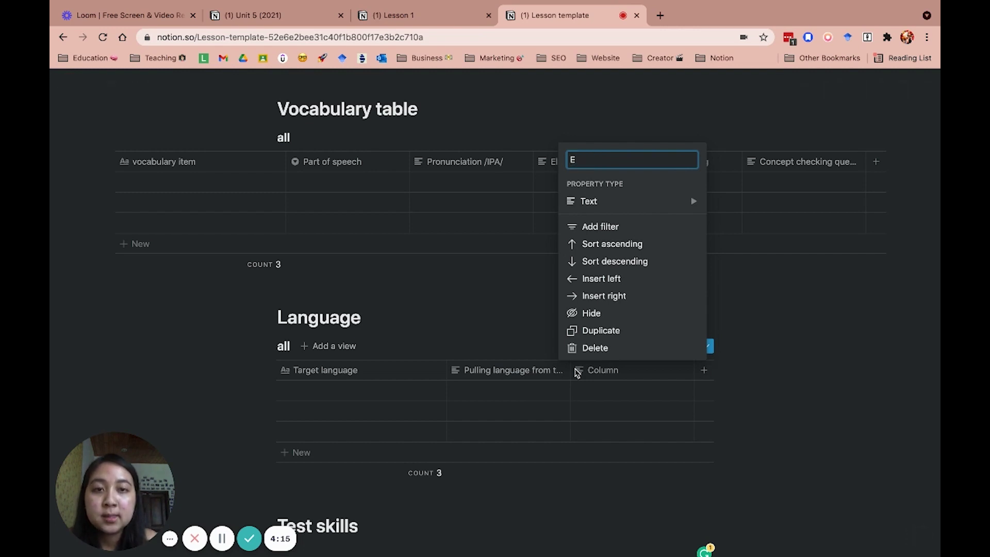
text(licit method)
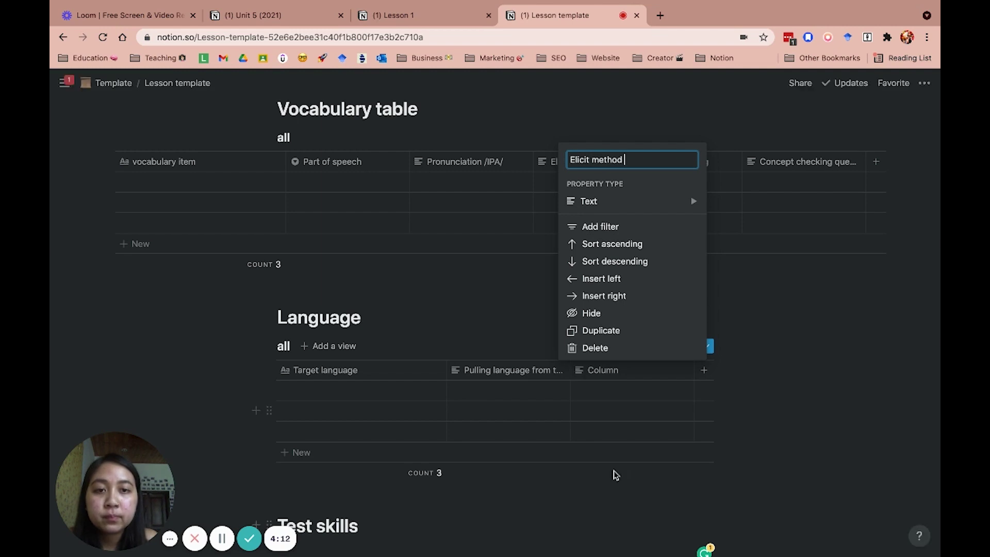
key(Return)
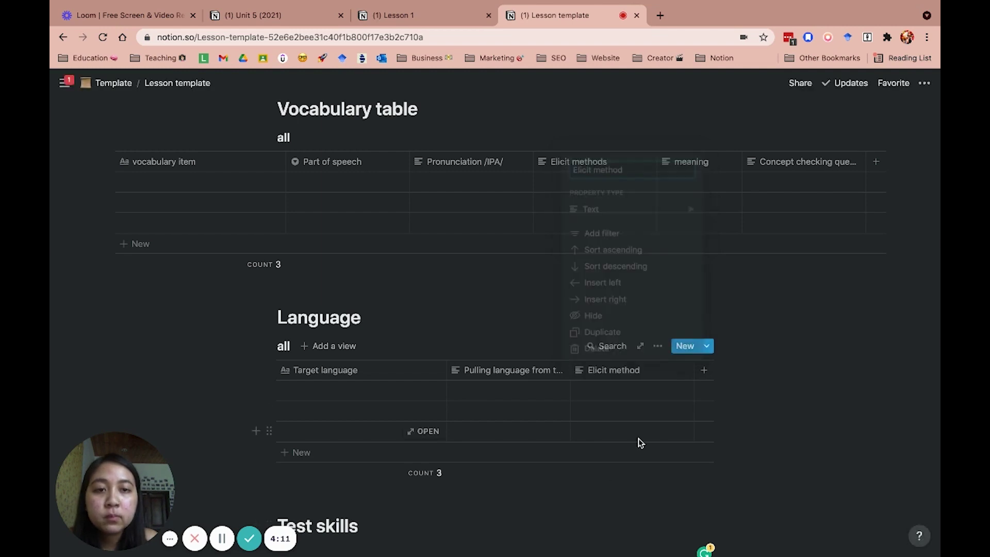
click(704, 369)
key(BackSpace)
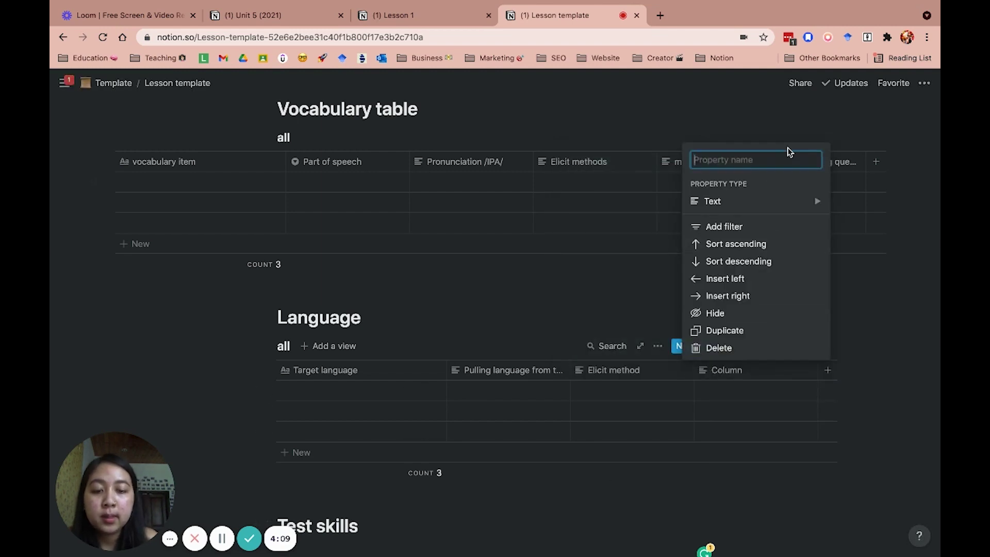
text(Meaning)
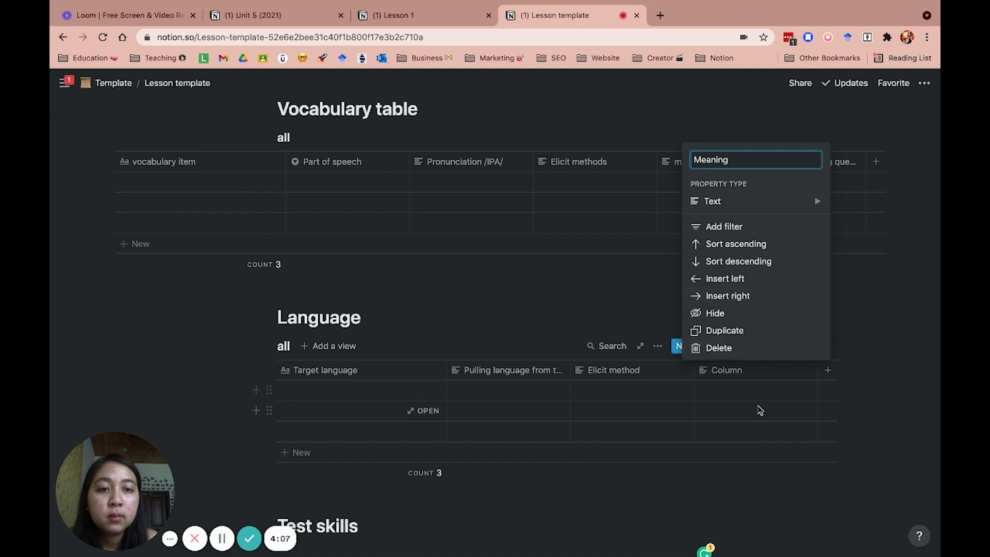
key(Return)
Step: Add 'Form' and 'Concept Checking Questions' columns after Meaning
click(827, 370)
text(Form)
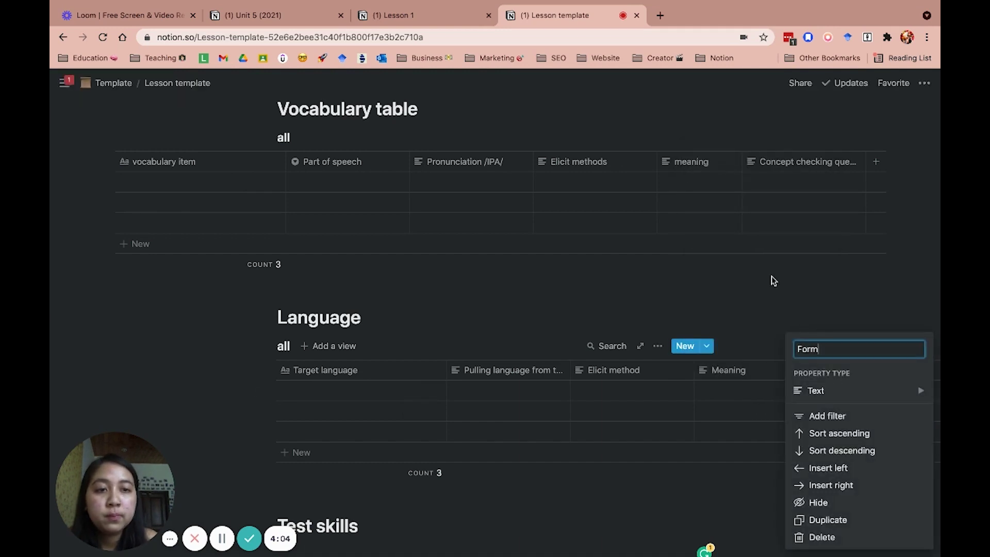
key(Return)
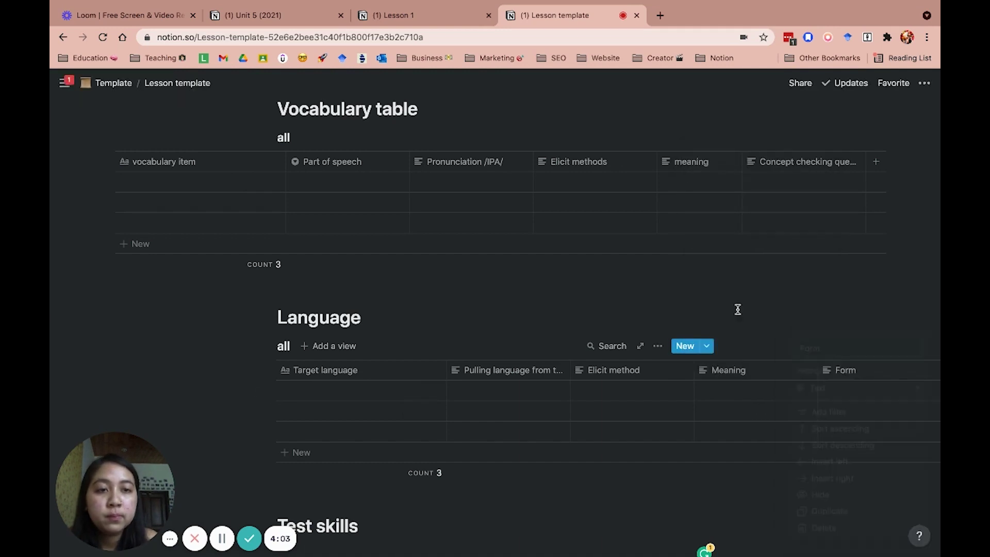
scroll(742, 400, right, 3)
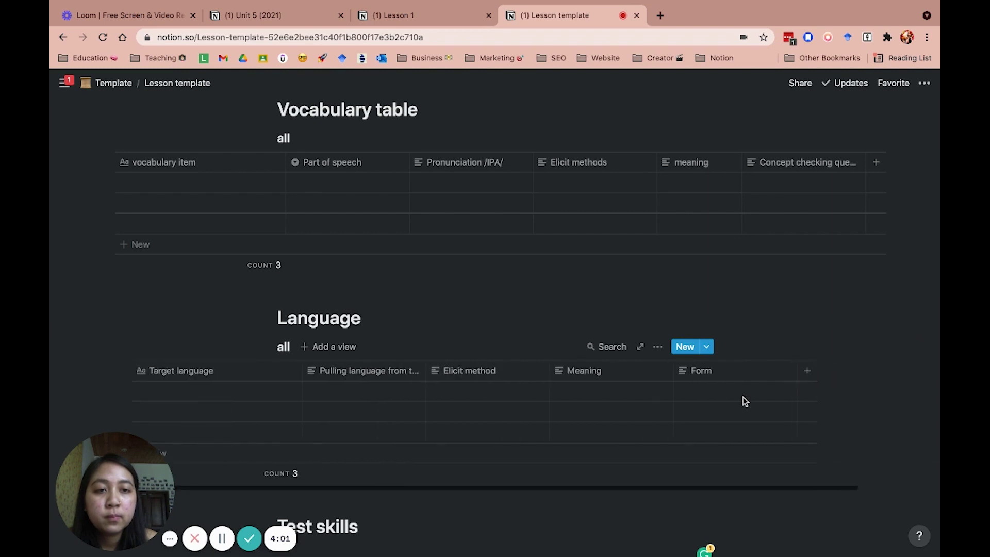
click(840, 371)
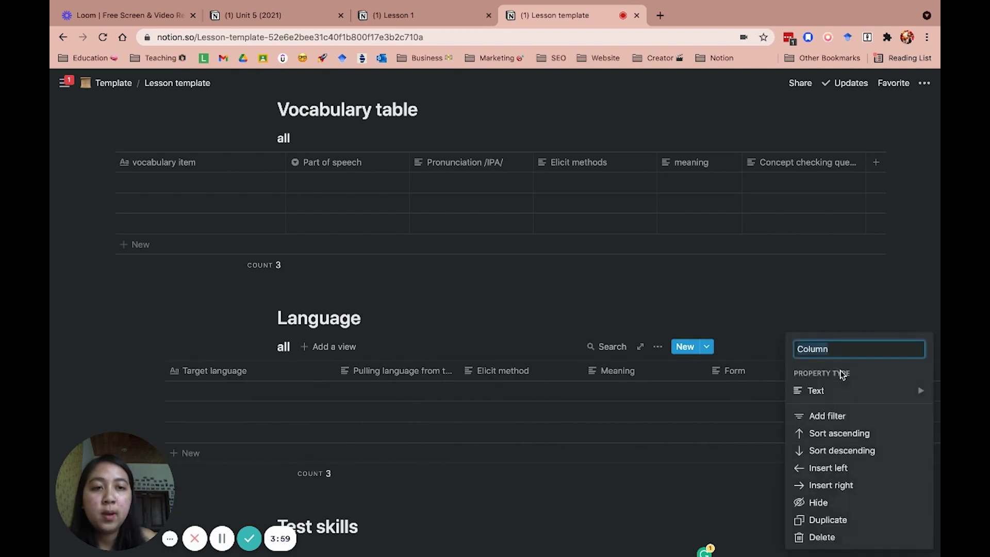
key(BackSpace)
text(Concept)
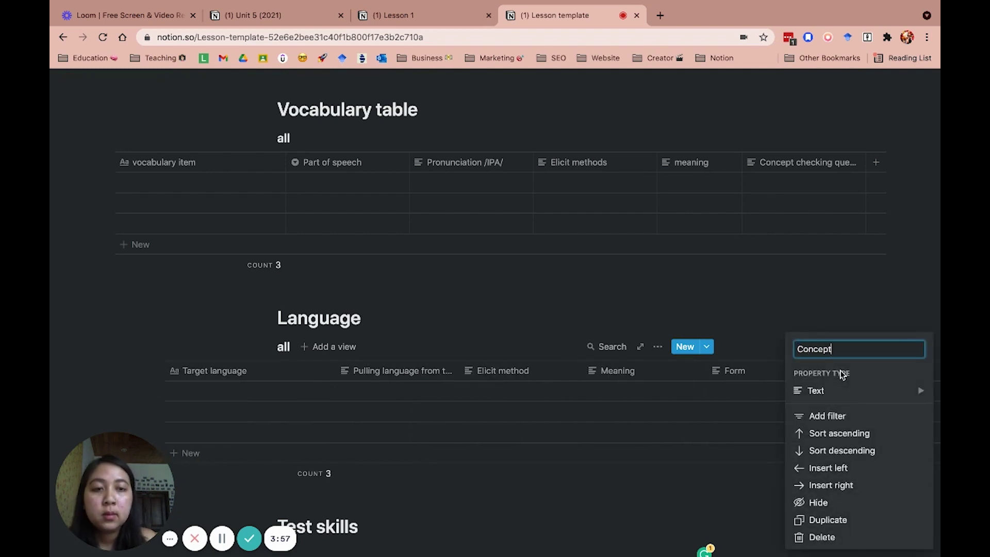
text( Checking )
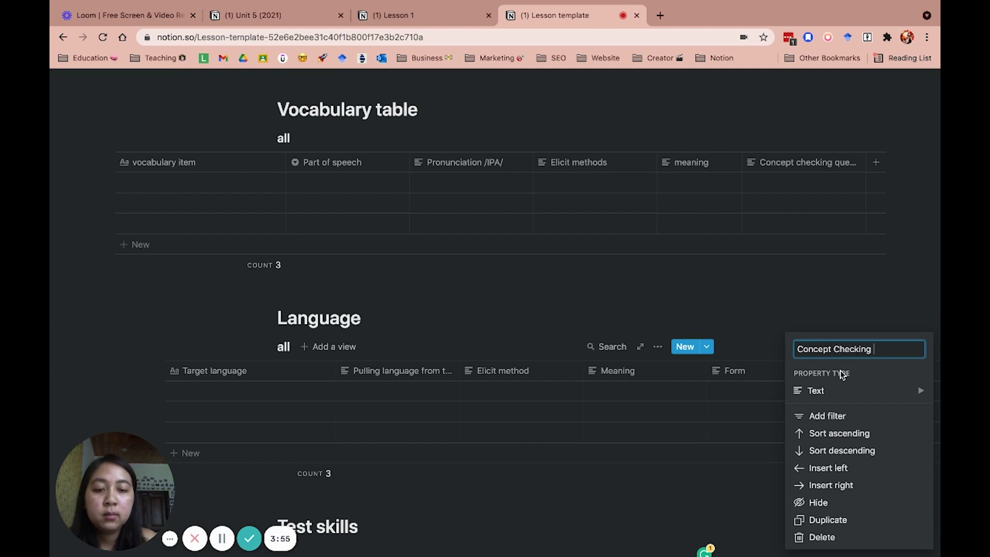
text(Questions)
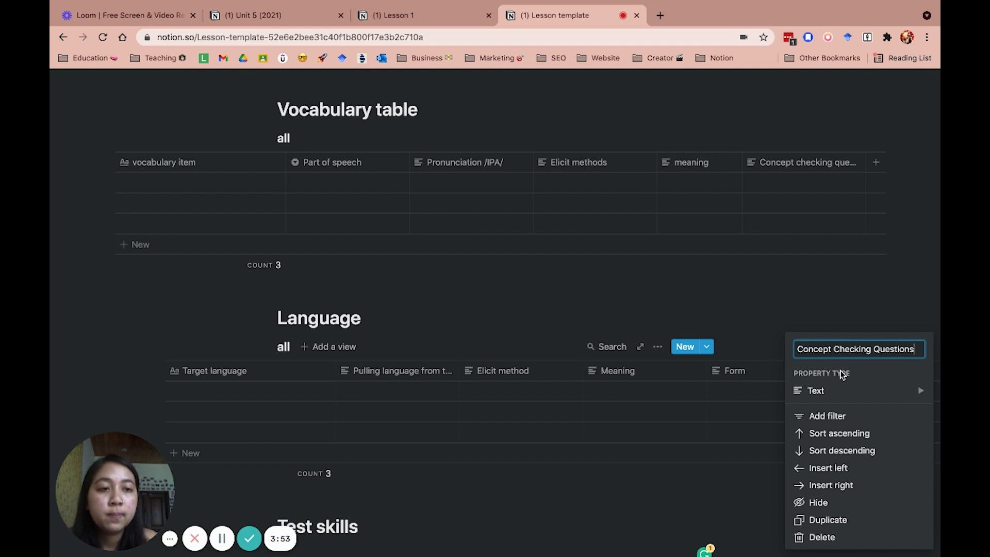
click(861, 296)
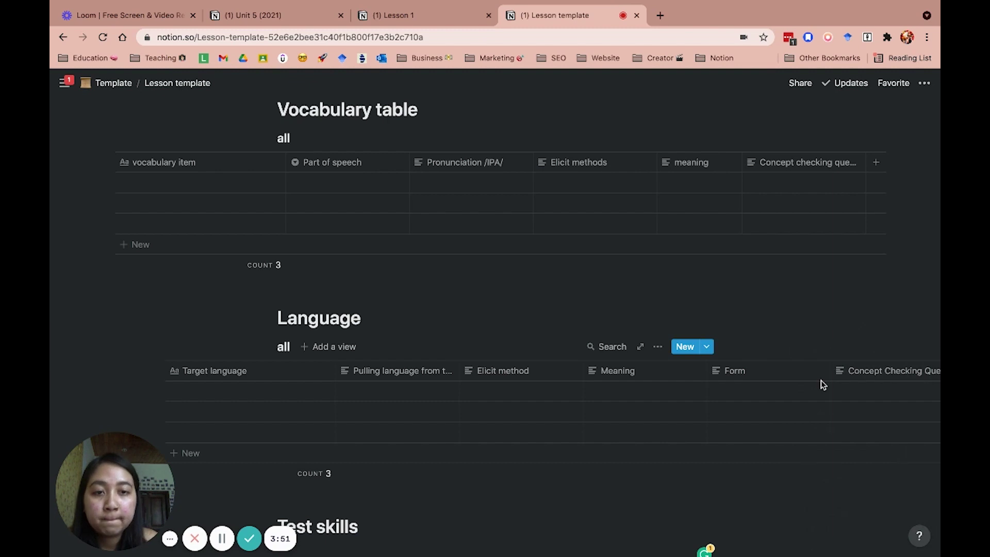
scroll(821, 379, right, 2)
scroll(821, 379, right, 2)
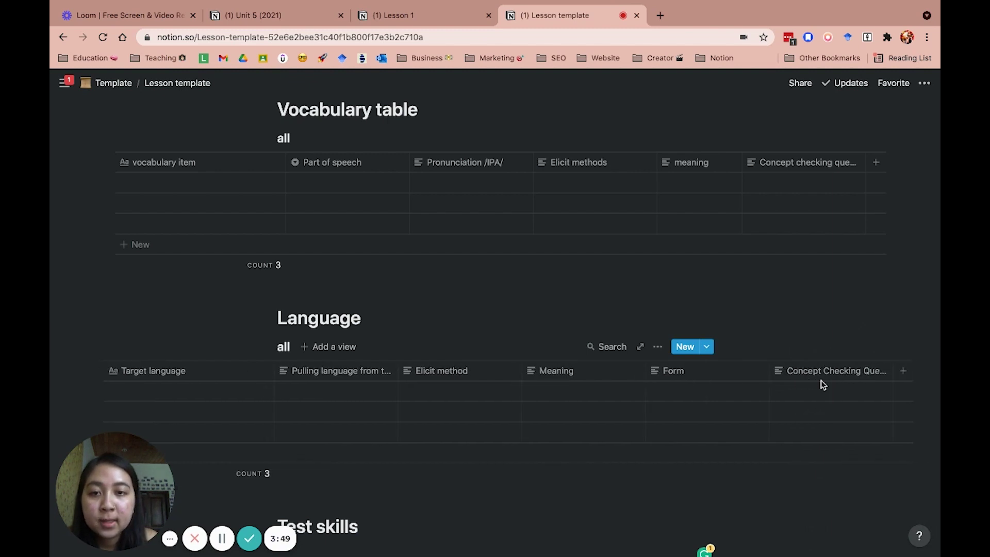
scroll(821, 380, down, 1)
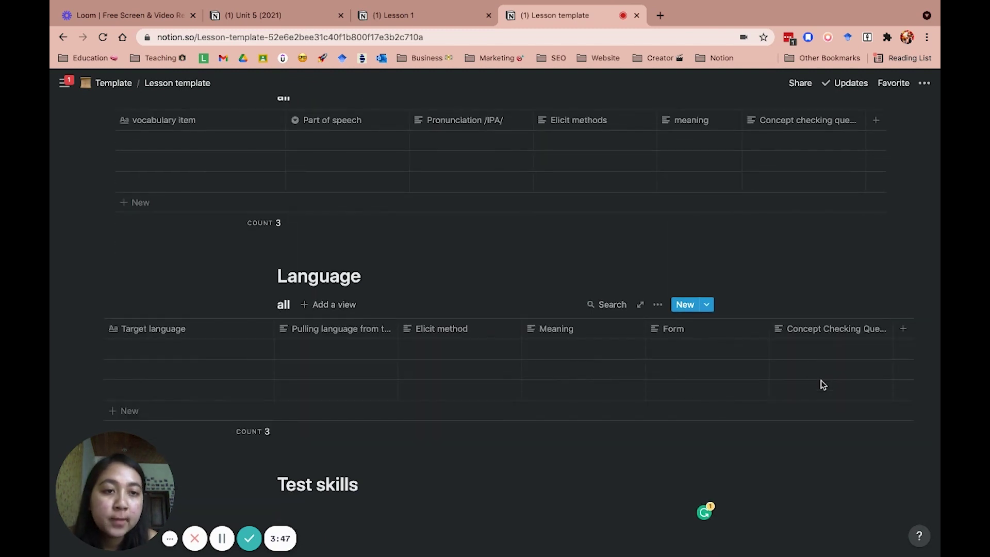
Step: Add a column after Concept Checking Questions and start naming it 'Sentence stressing'
click(902, 330)
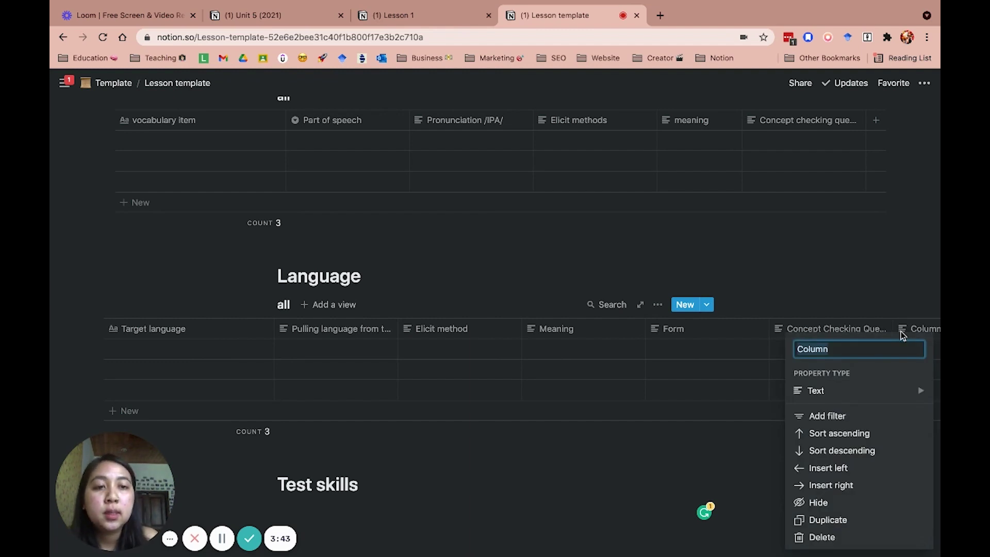
text(I)
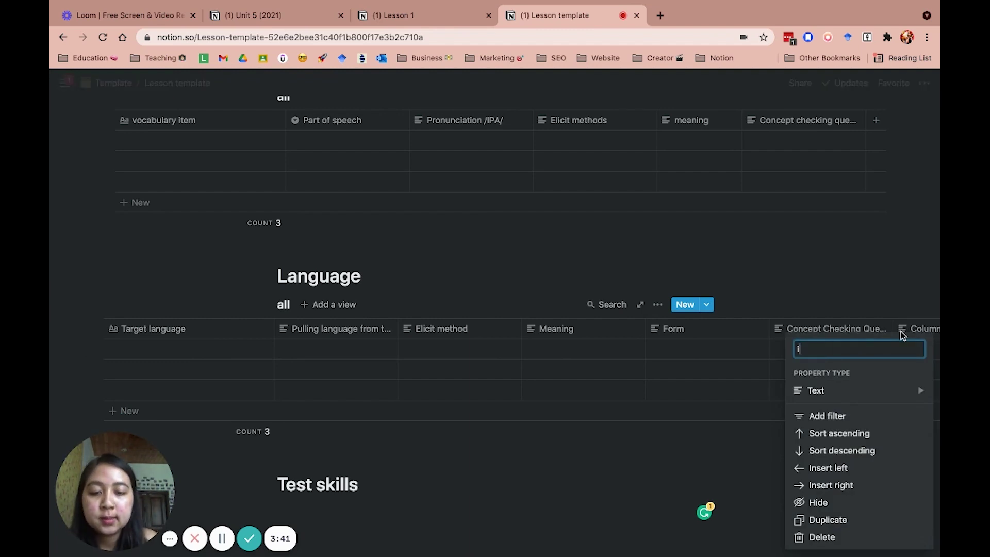
key(BackSpace)
text(Inn)
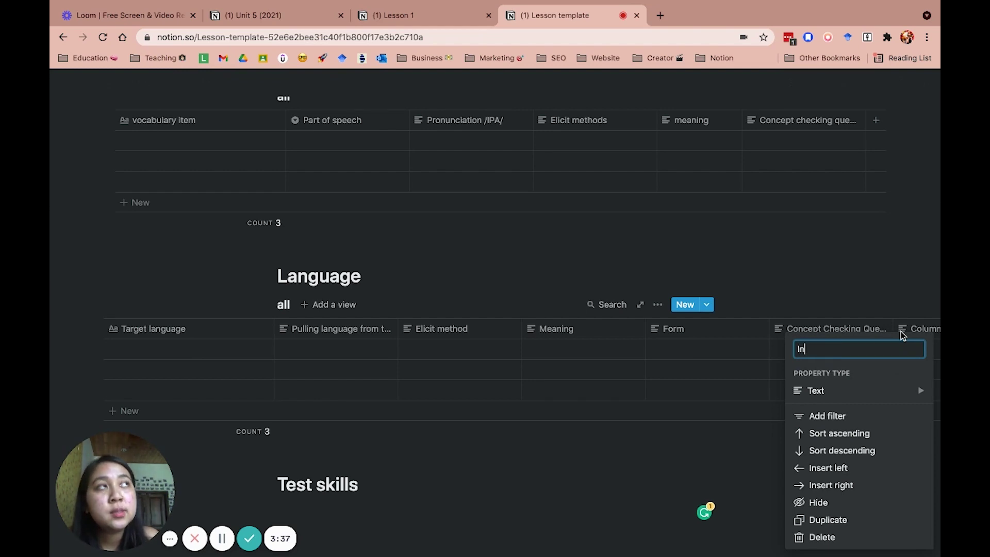
key(BackSpace)
key(BackSpace)
text(Sentence)
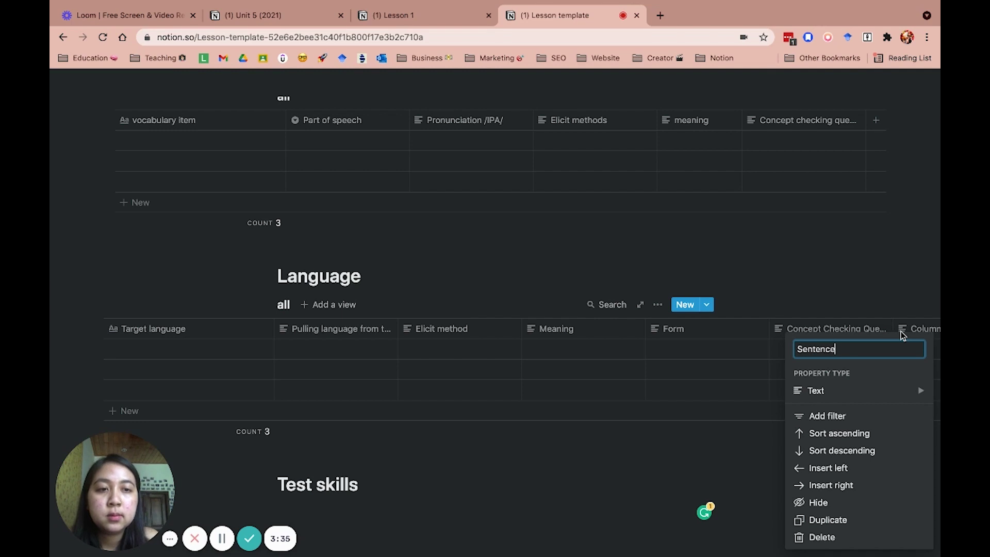
text( strsessing)
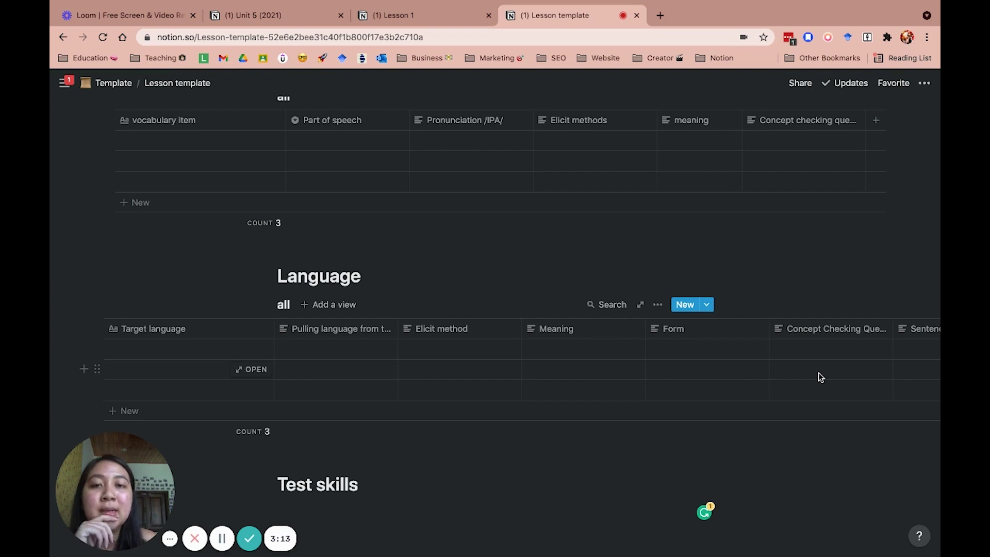
scroll(821, 377, right, 3)
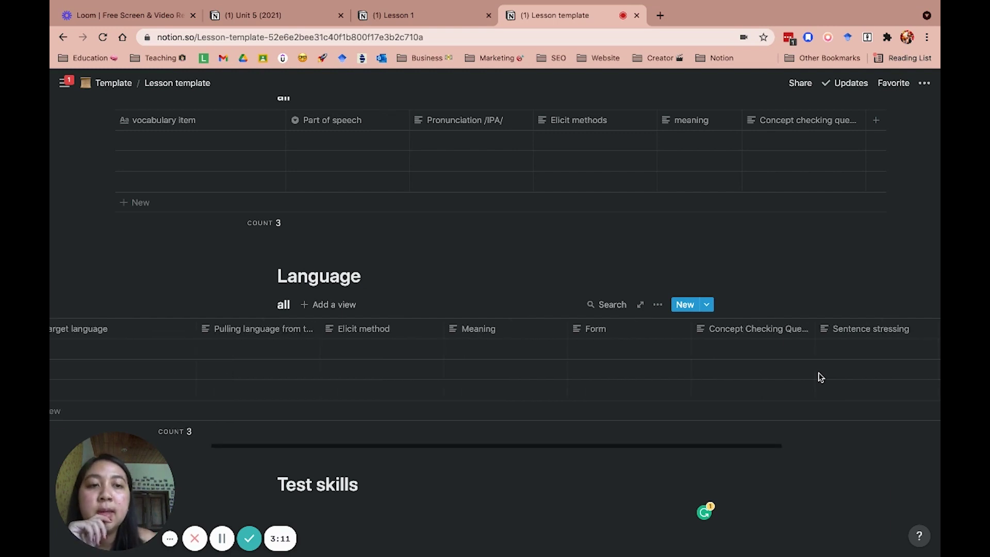
scroll(821, 378, left, 3)
scroll(821, 378, left, 2)
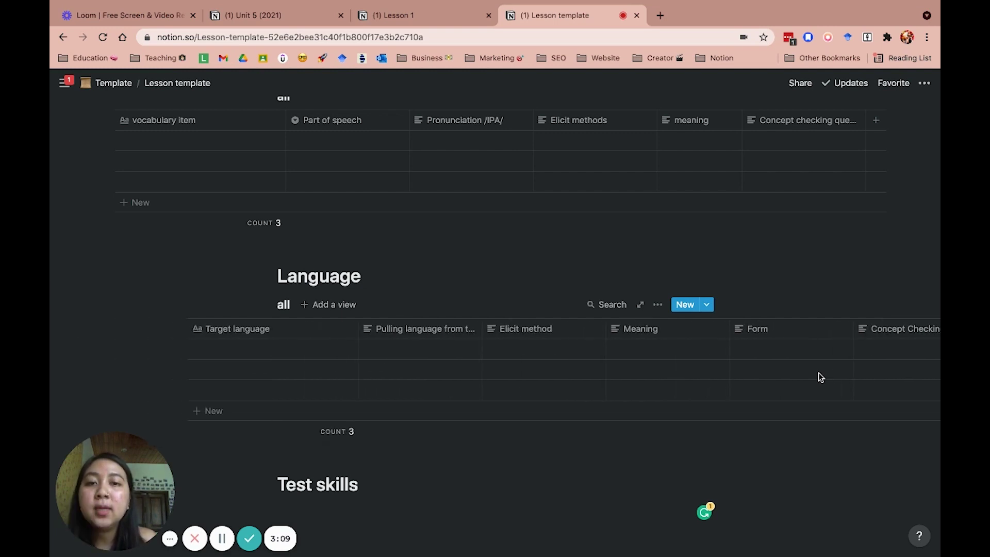